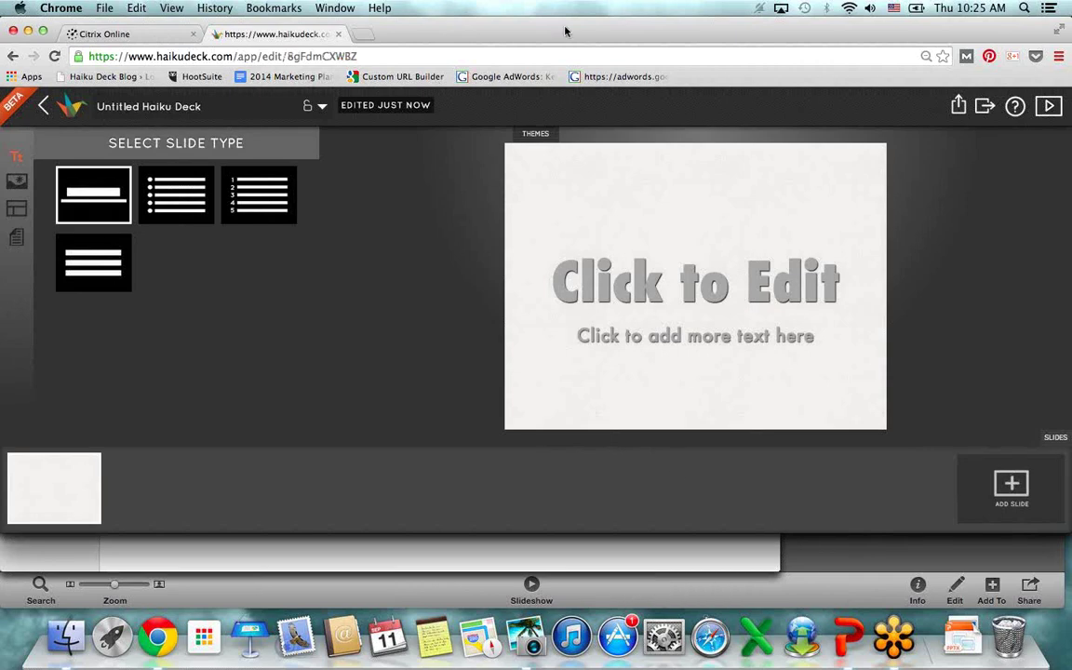
Step: Fill in the title slide with the heading "Nissan Leaf" and the subtitle "Car of the Future"
{"action": "left_click_drag", "start_coordinate": [564, 32], "coordinate": [287, 26]}
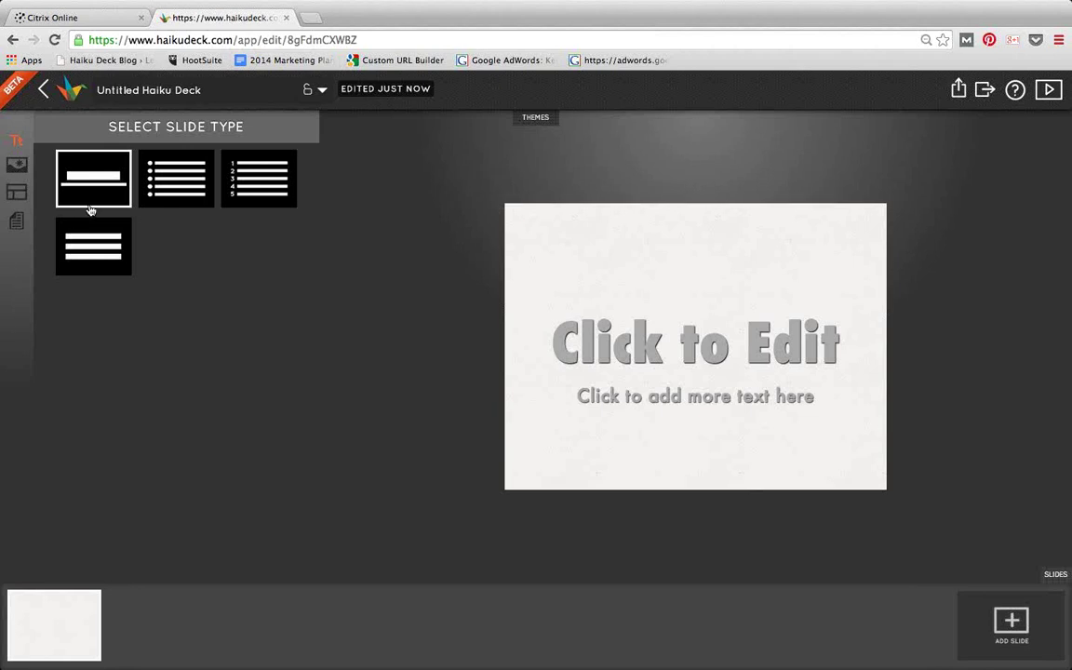
{"action": "left_click", "coordinate": [634, 346]}
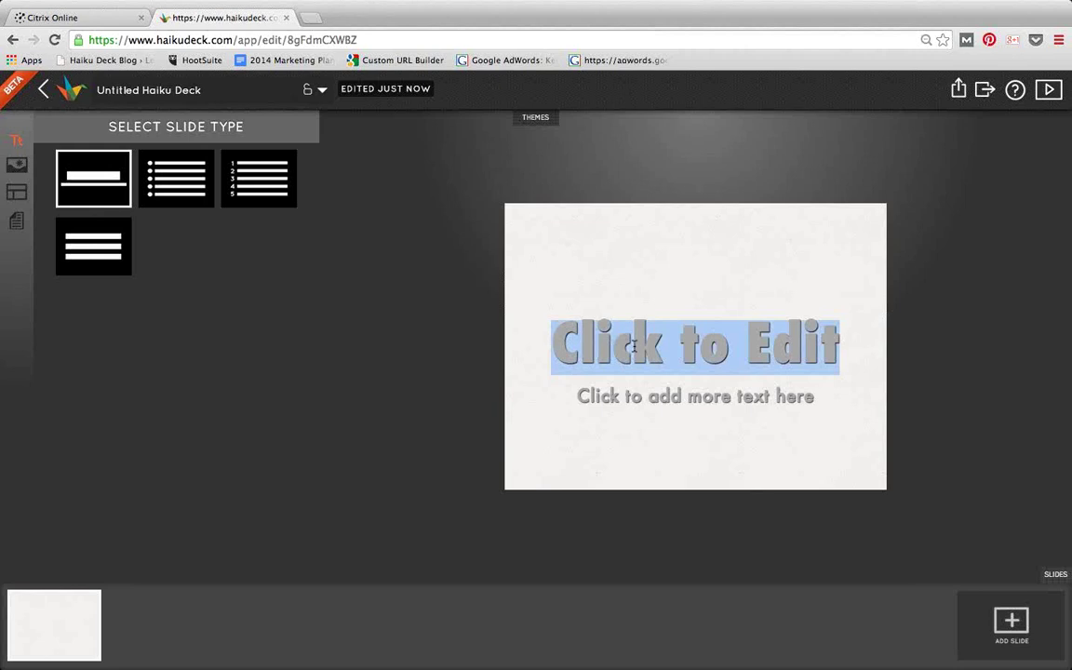
{"action": "type", "text": "Niss"}
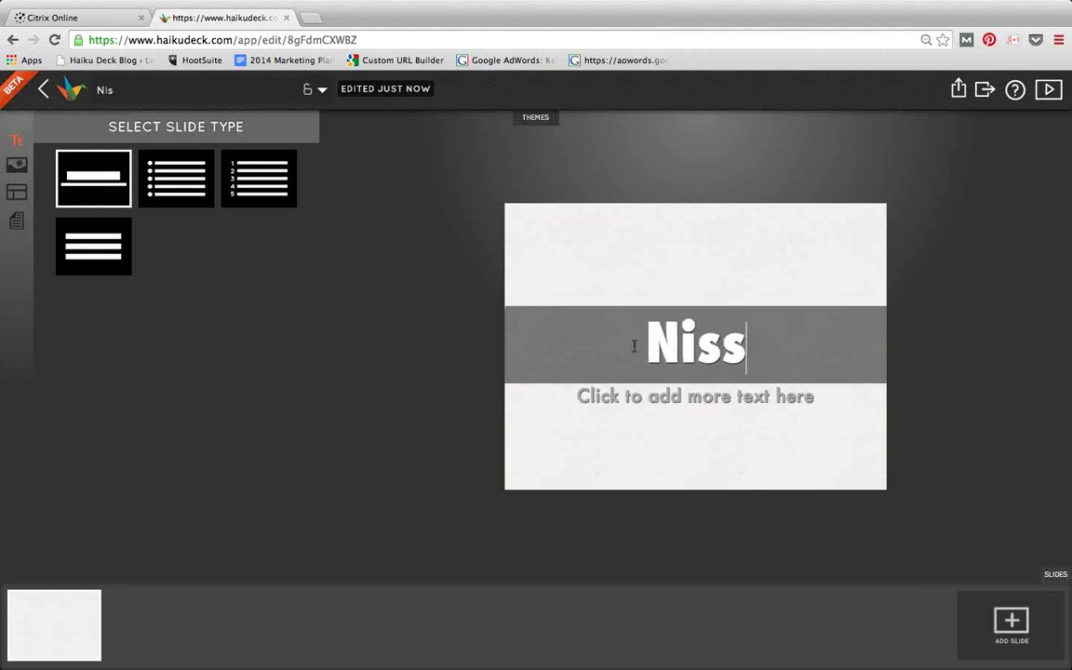
{"action": "type", "text": "an Leaf"}
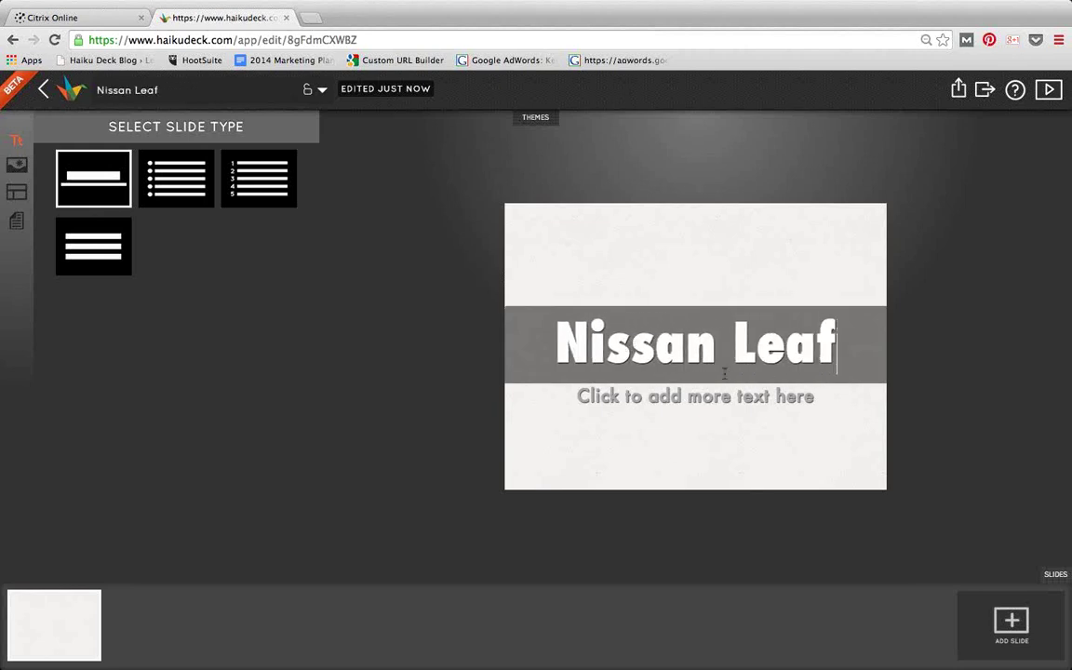
{"action": "left_click", "coordinate": [689, 397]}
{"action": "type", "text": "Car of"}
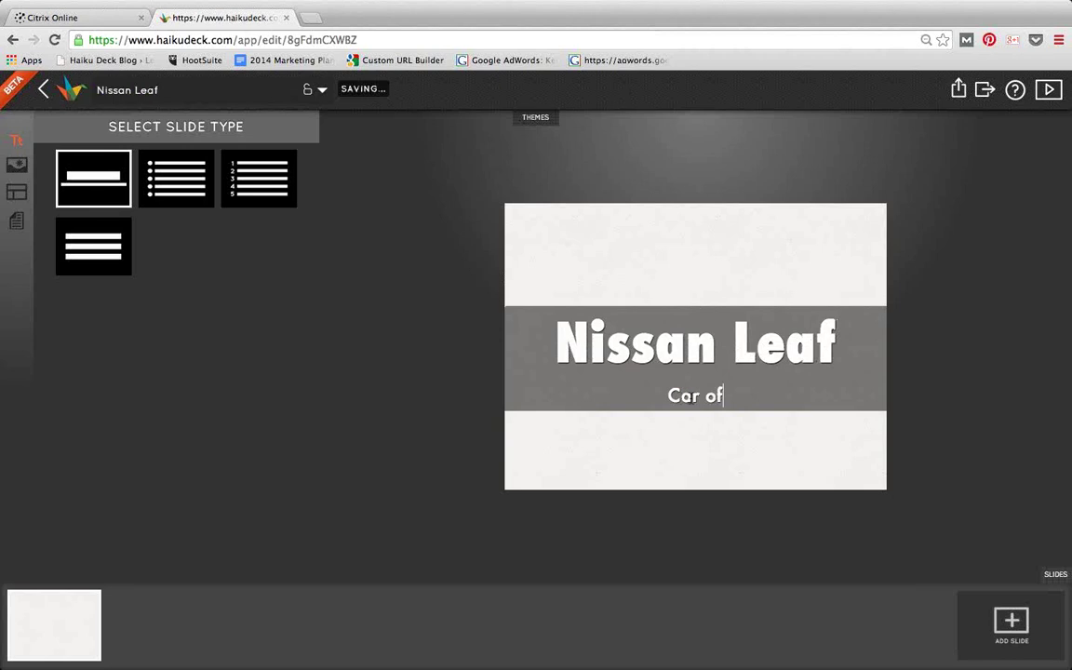
{"action": "type", "text": " the Future"}
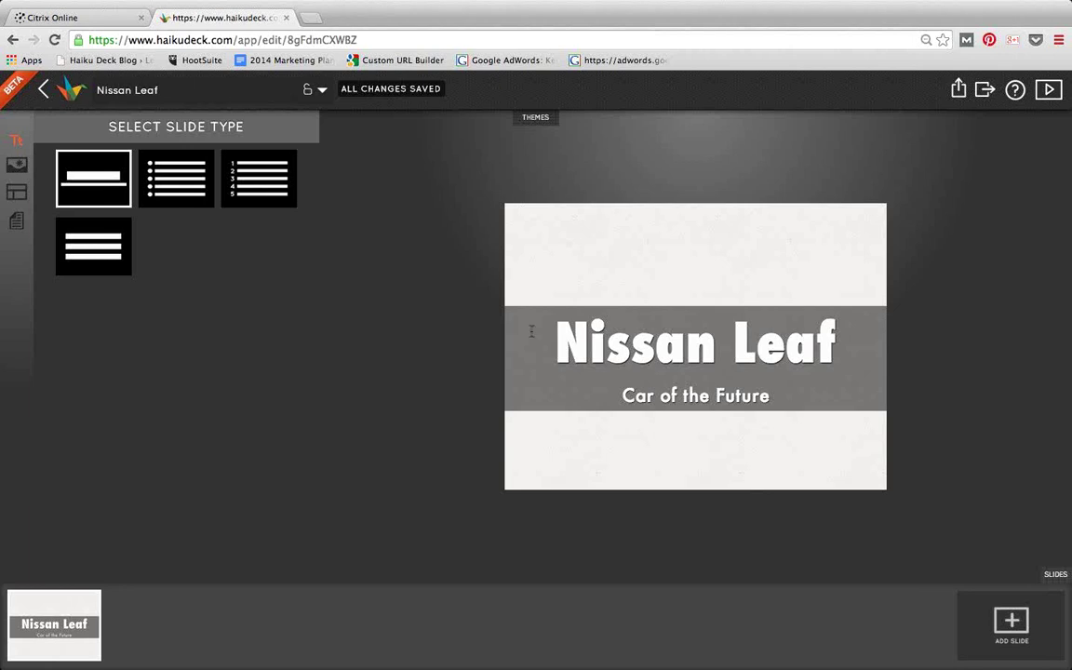
Step: Find images for "nissan leaf car" and set the photo of a blue Leaf parked beside a black one as the title slide's background
{"action": "left_click", "coordinate": [15, 169]}
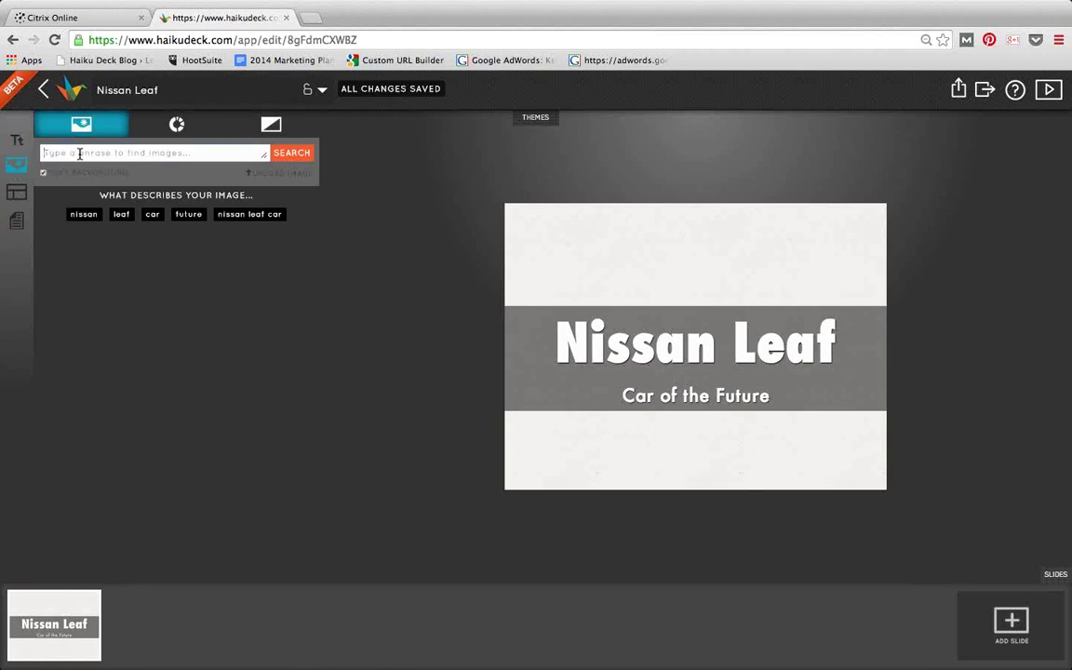
{"action": "type", "text": "n"}
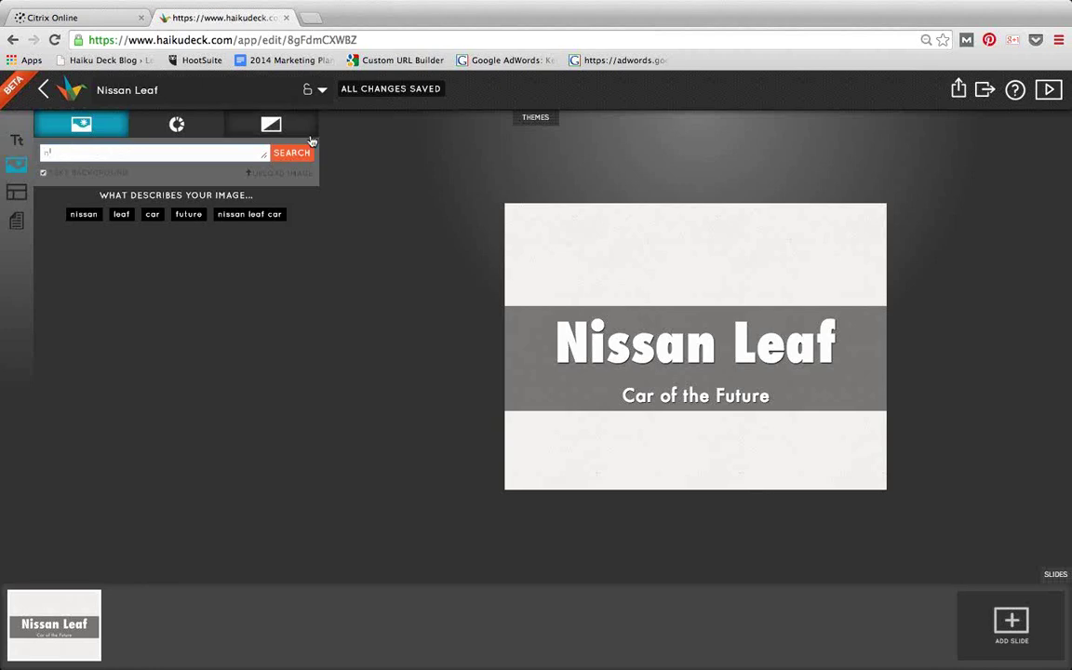
{"action": "left_click", "coordinate": [249, 215]}
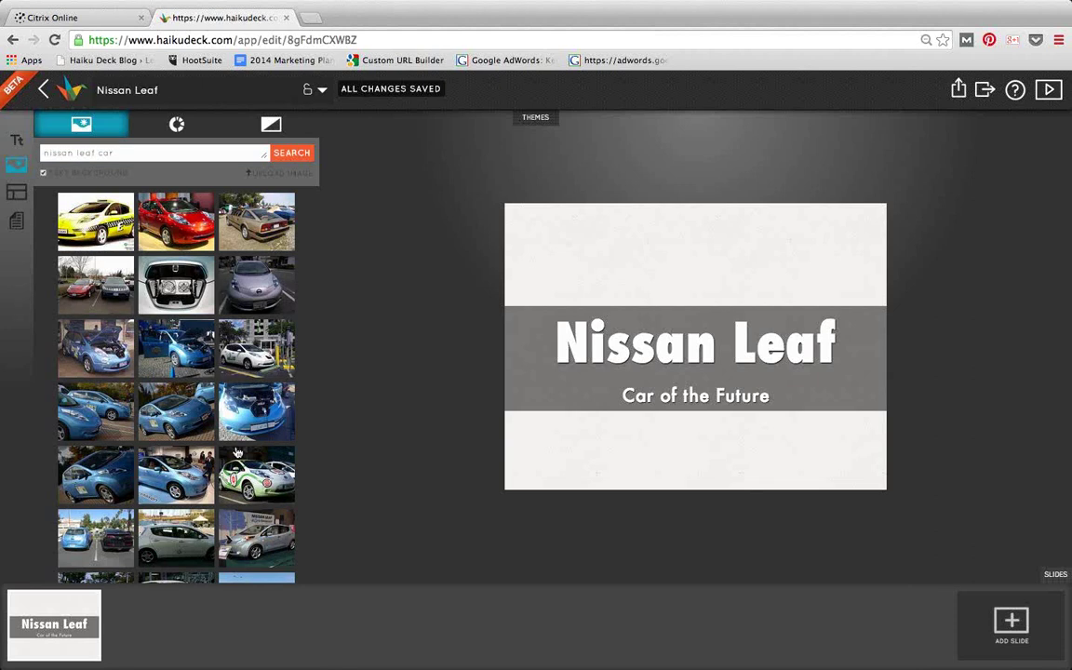
{"action": "scroll", "coordinate": [173, 493], "scroll_direction": "down", "scroll_amount": 3}
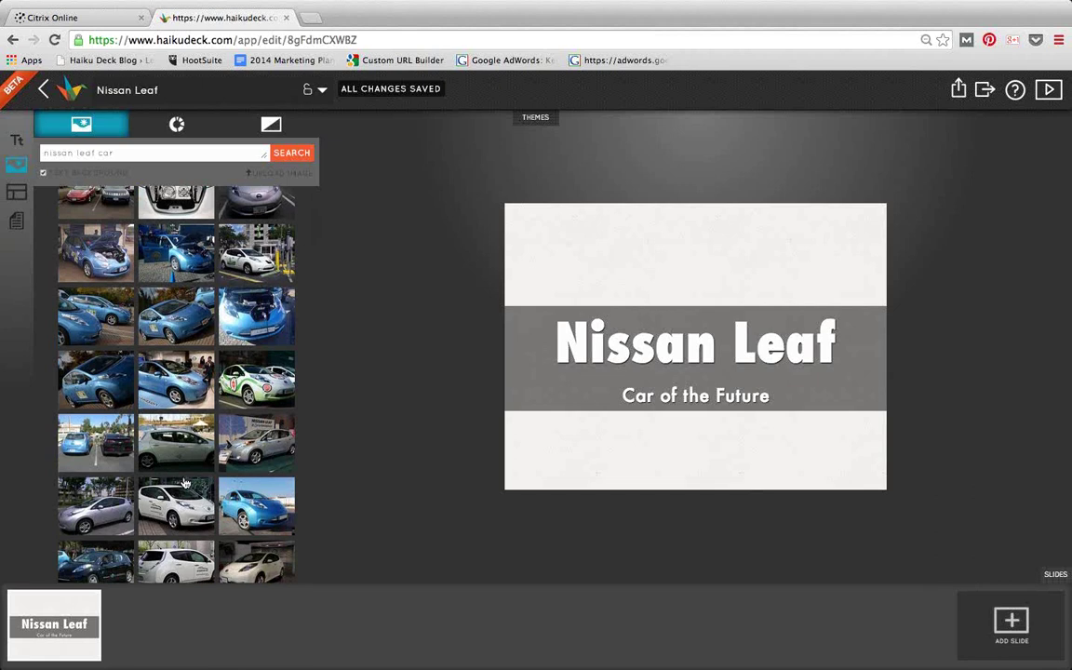
{"action": "scroll", "coordinate": [173, 488], "scroll_direction": "down", "scroll_amount": 3}
{"action": "scroll", "coordinate": [167, 497], "scroll_direction": "down", "scroll_amount": 4}
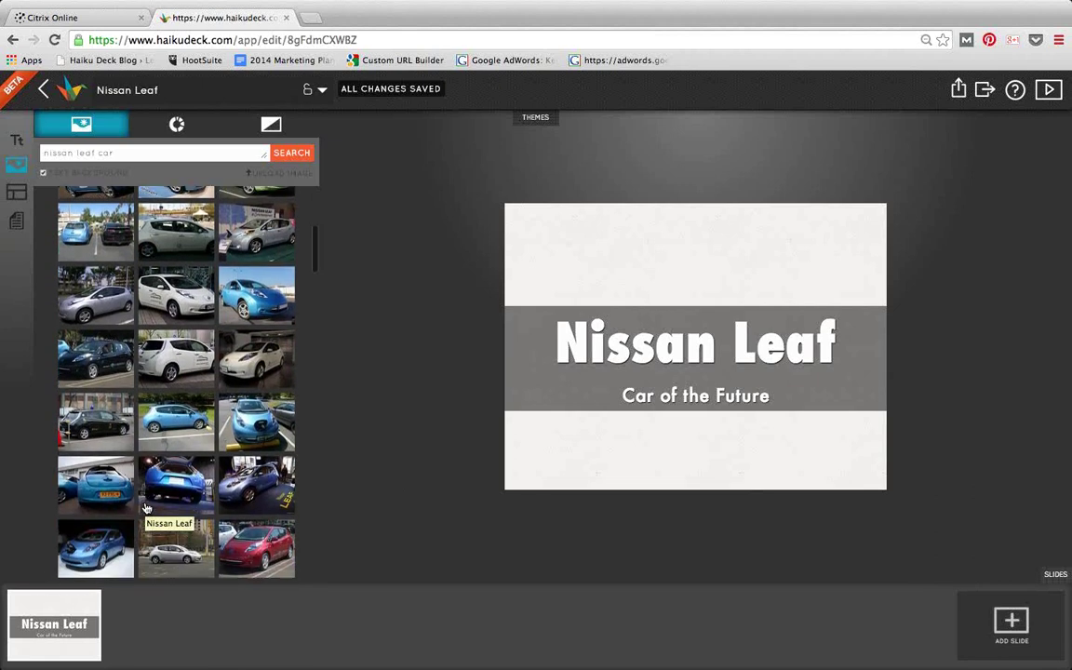
{"action": "left_click", "coordinate": [94, 362]}
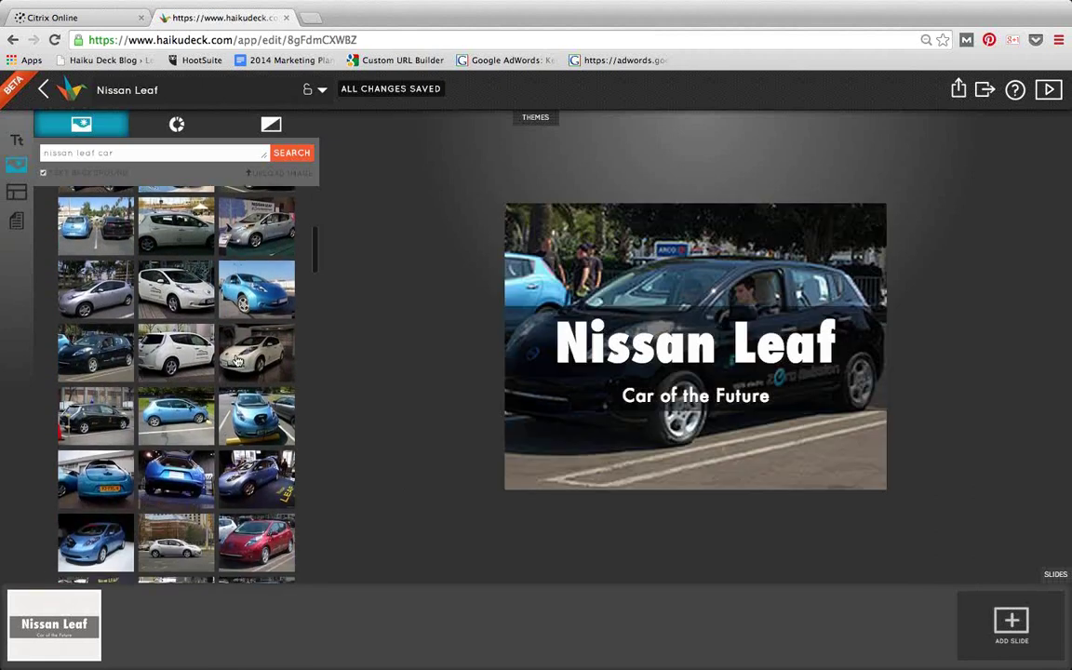
{"action": "left_click", "coordinate": [258, 296]}
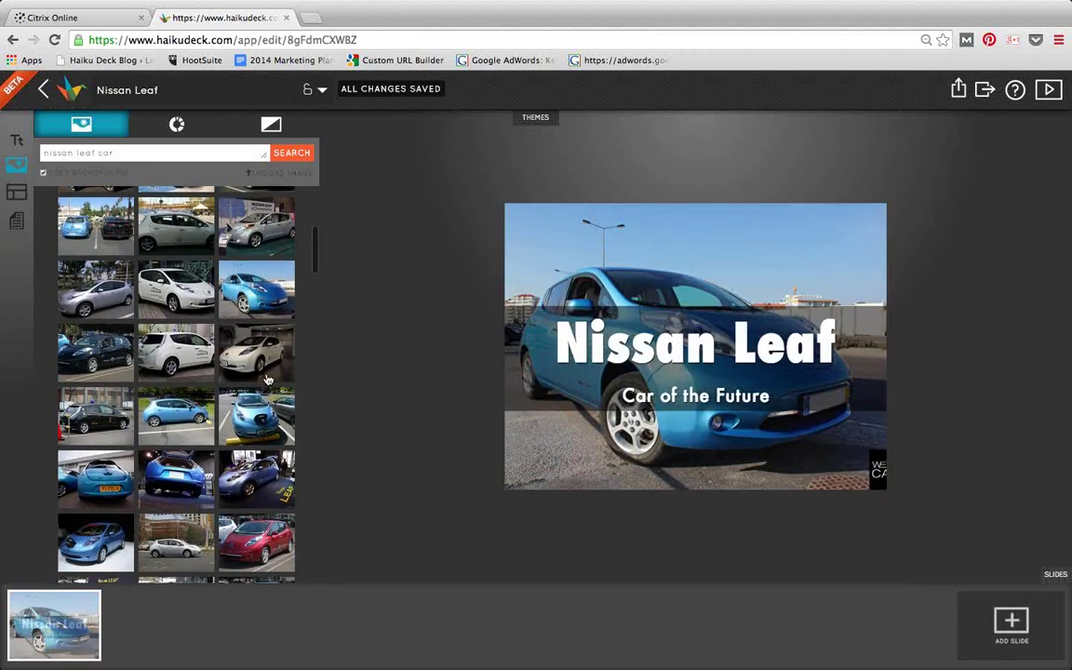
{"action": "scroll", "coordinate": [208, 466], "scroll_direction": "down", "scroll_amount": 5}
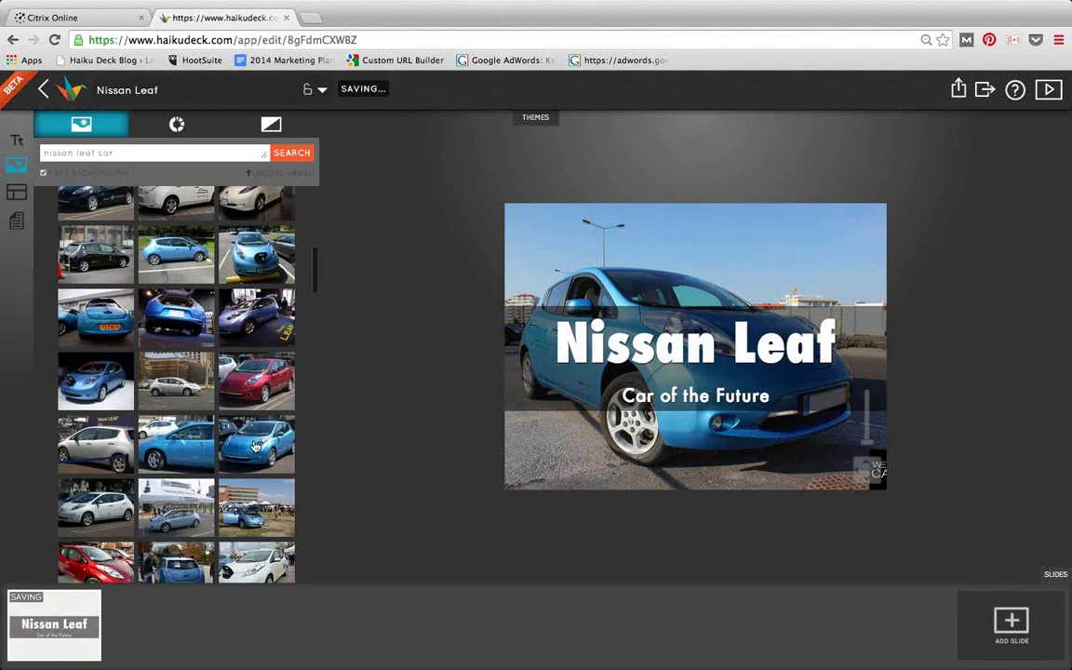
{"action": "left_click", "coordinate": [284, 423]}
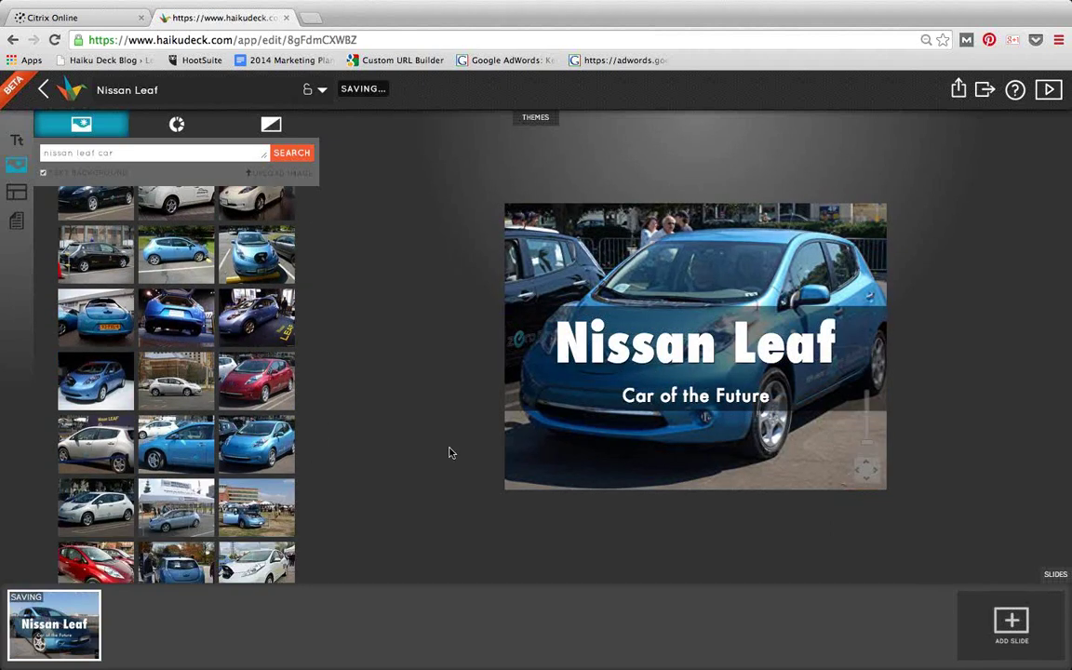
Step: Add a second slide with the bulleted list layout and title it "Features"
{"action": "left_click", "coordinate": [1017, 629]}
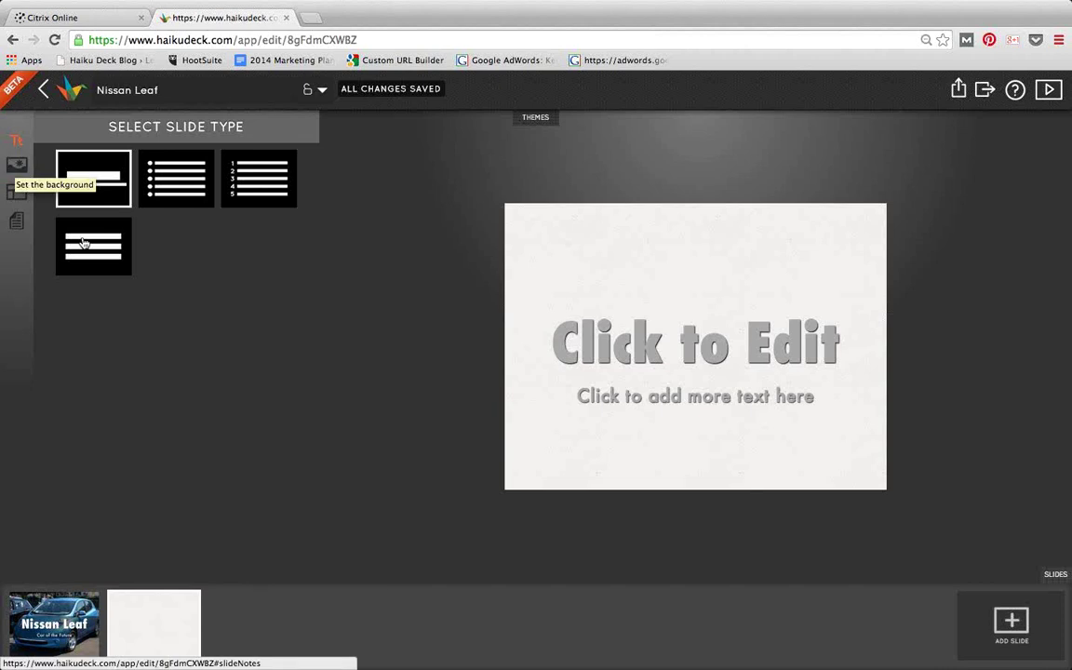
{"action": "left_click", "coordinate": [176, 178]}
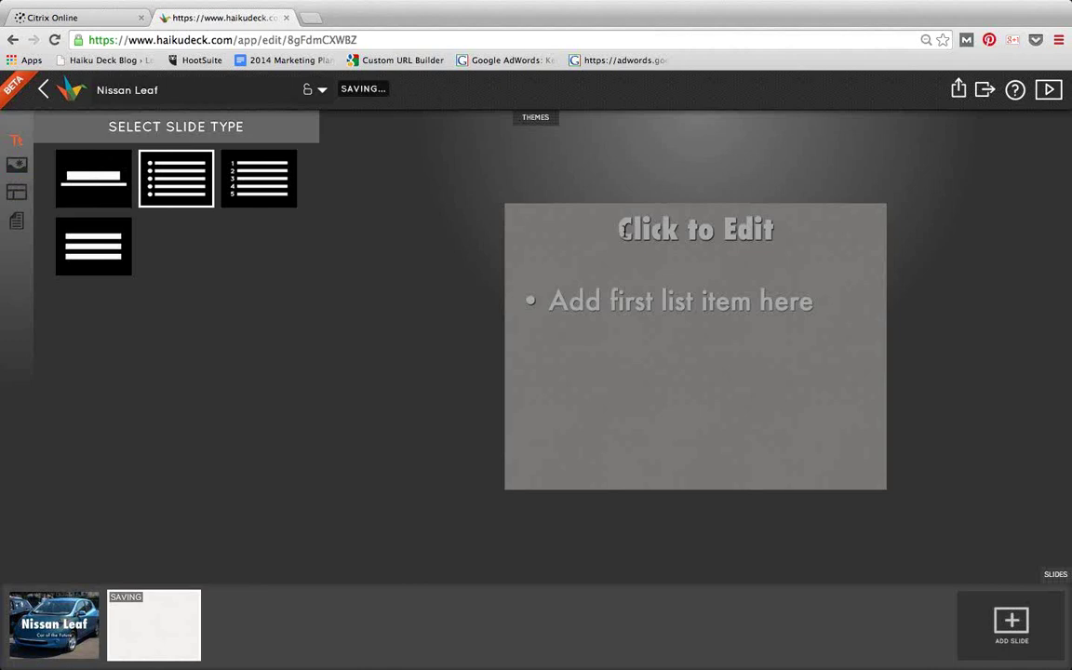
{"action": "left_click", "coordinate": [624, 231]}
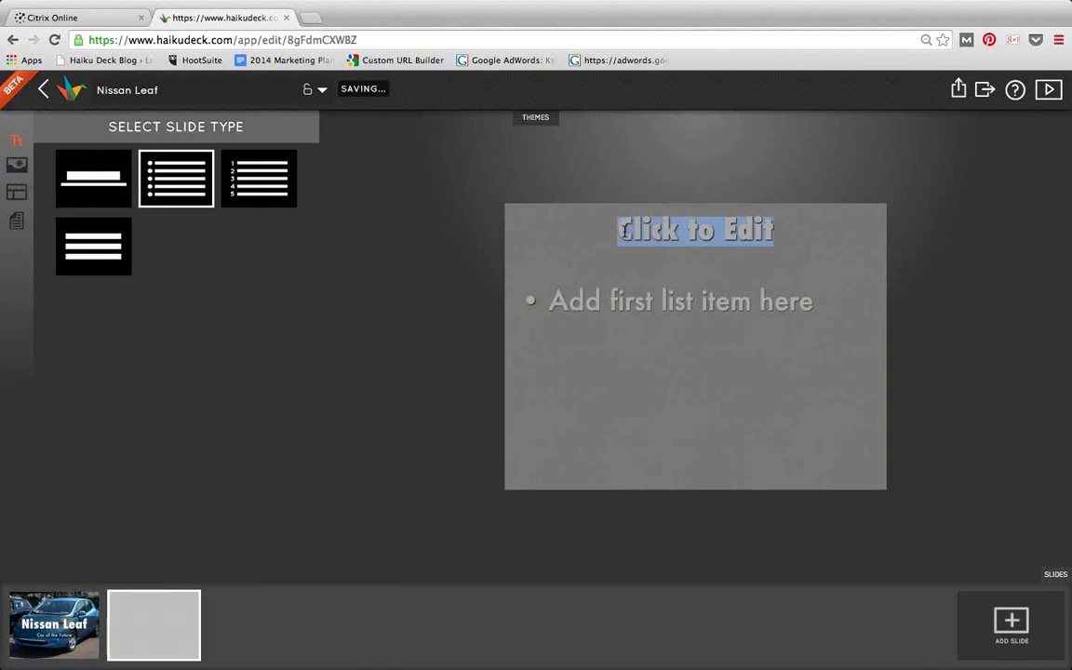
{"action": "type", "text": "Features"}
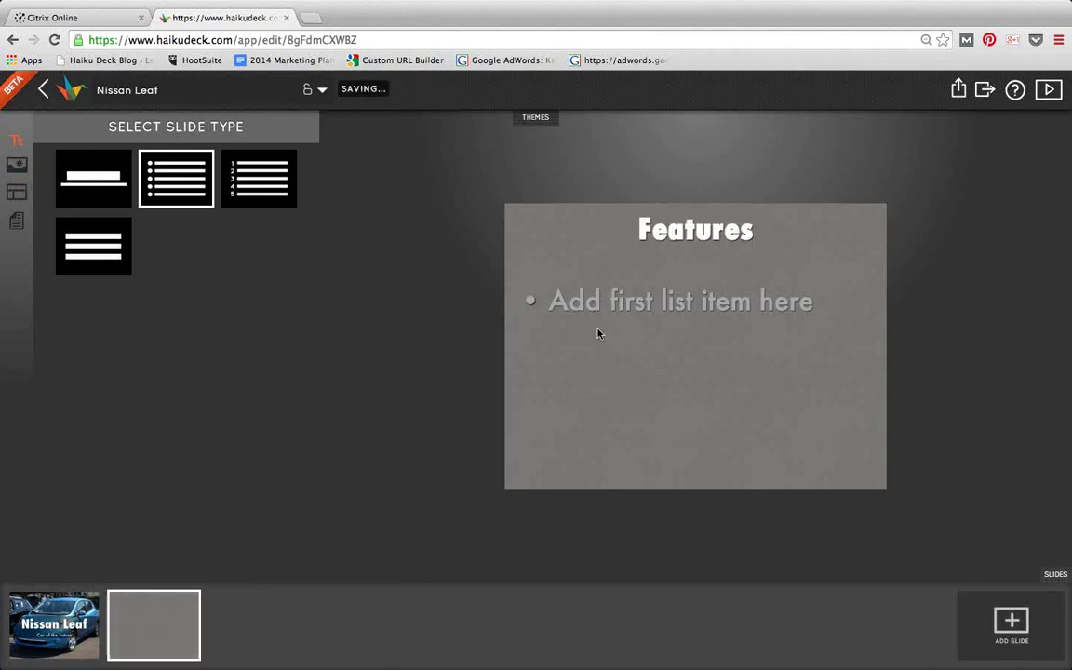
Step: Enter the bullets "100% Electric Power", "100-mile range" and "Seats 5" on the Features slide
{"action": "left_click", "coordinate": [596, 301]}
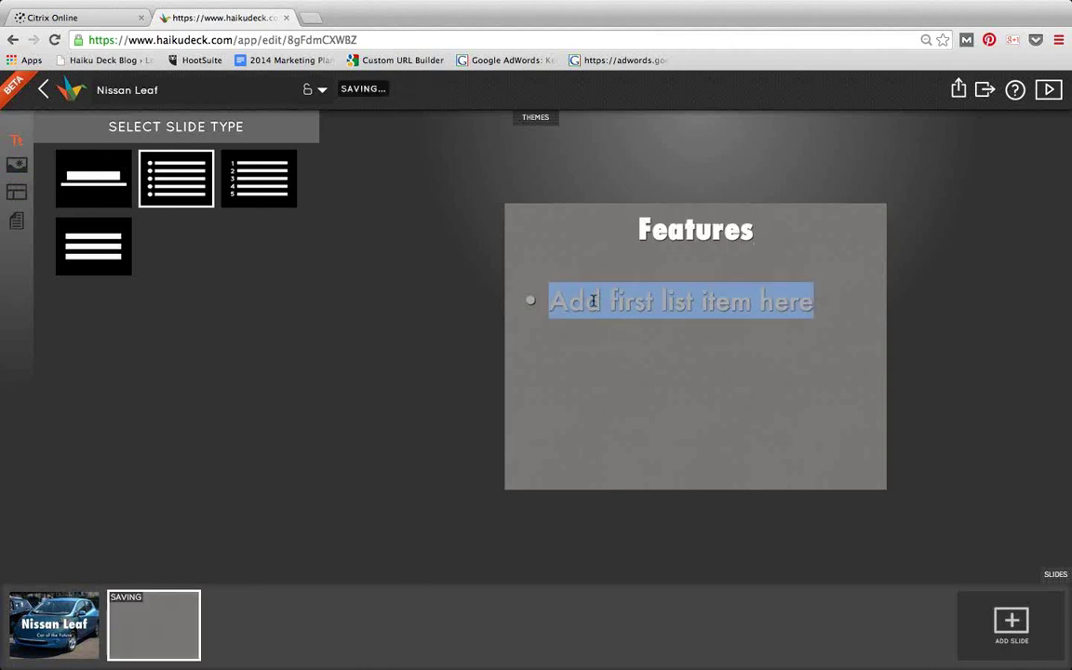
{"action": "type", "text": "100% Elec"}
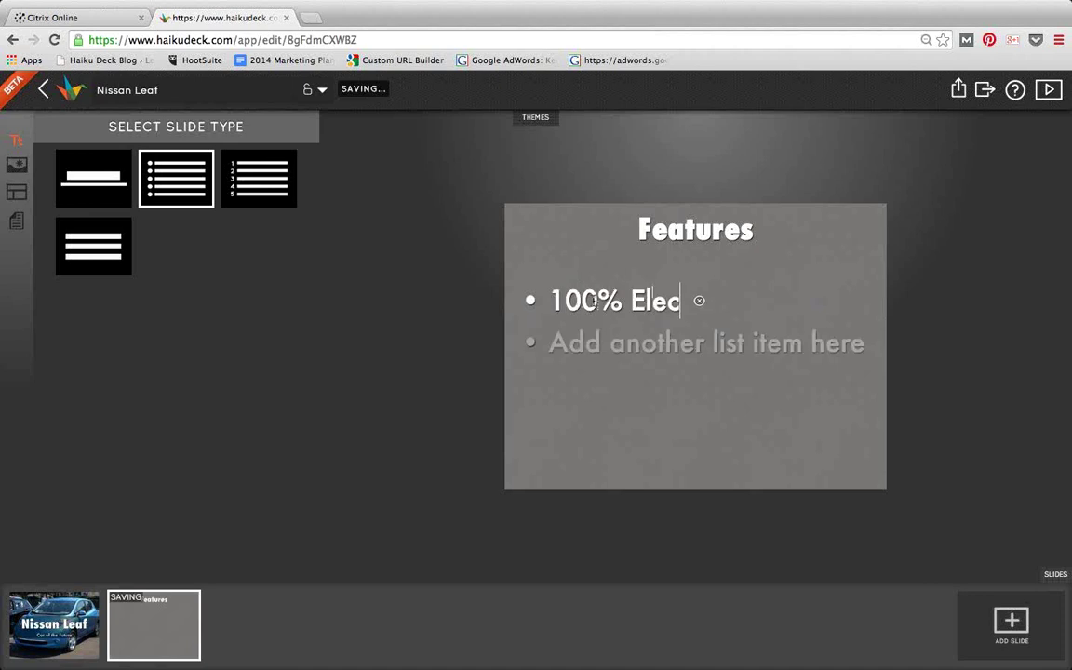
{"action": "type", "text": "tric Power"}
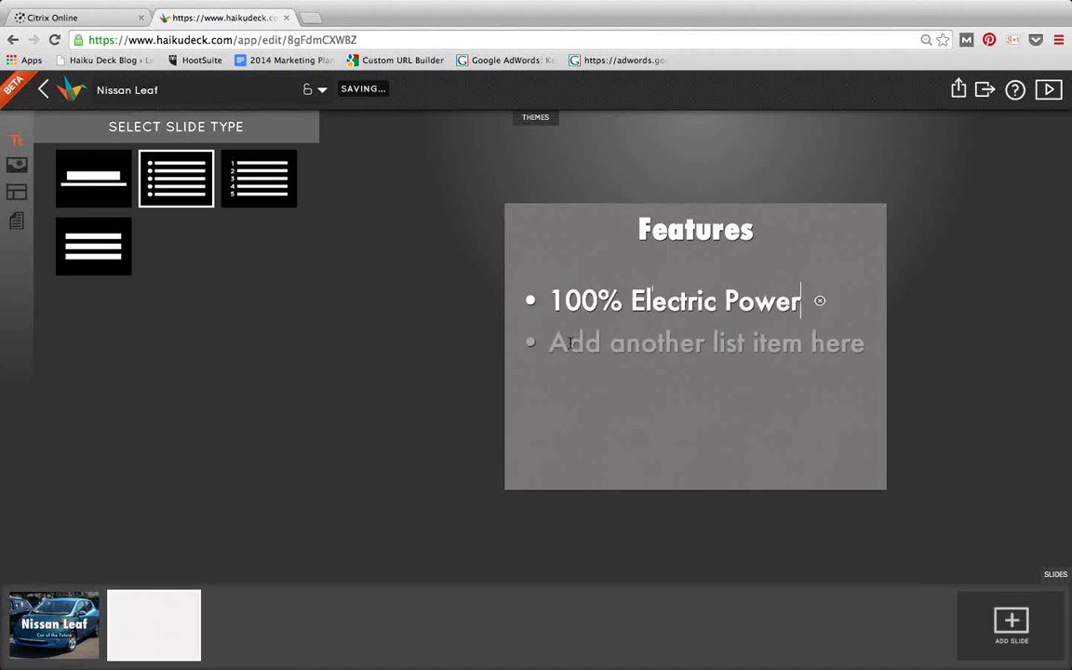
{"action": "left_click", "coordinate": [570, 342]}
{"action": "type", "text": "100-mile range"}
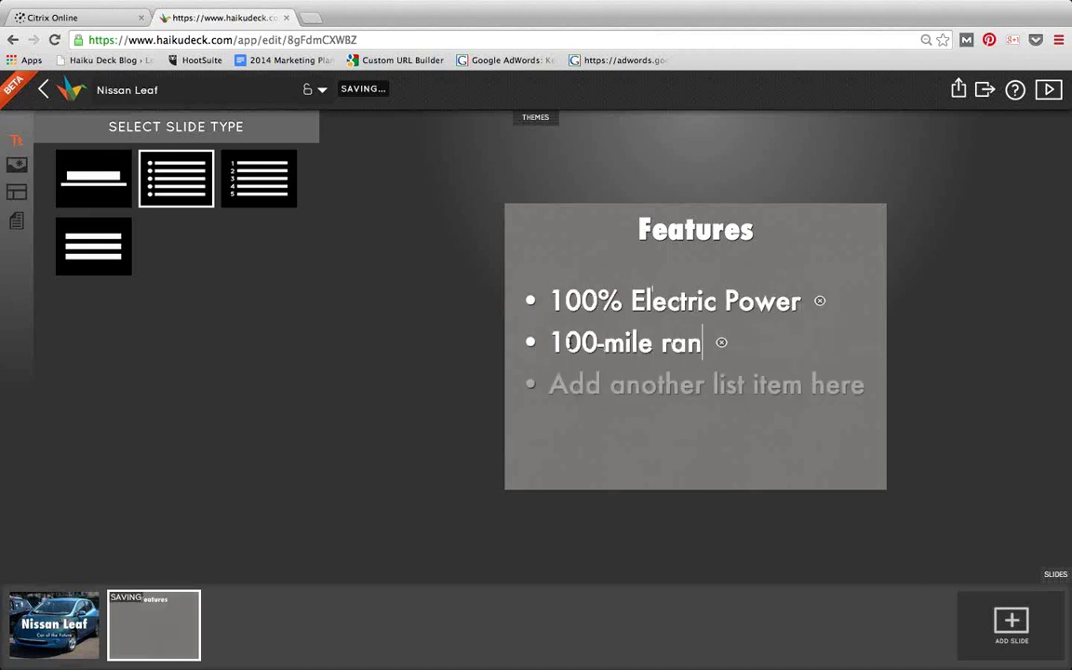
{"action": "left_click", "coordinate": [570, 392]}
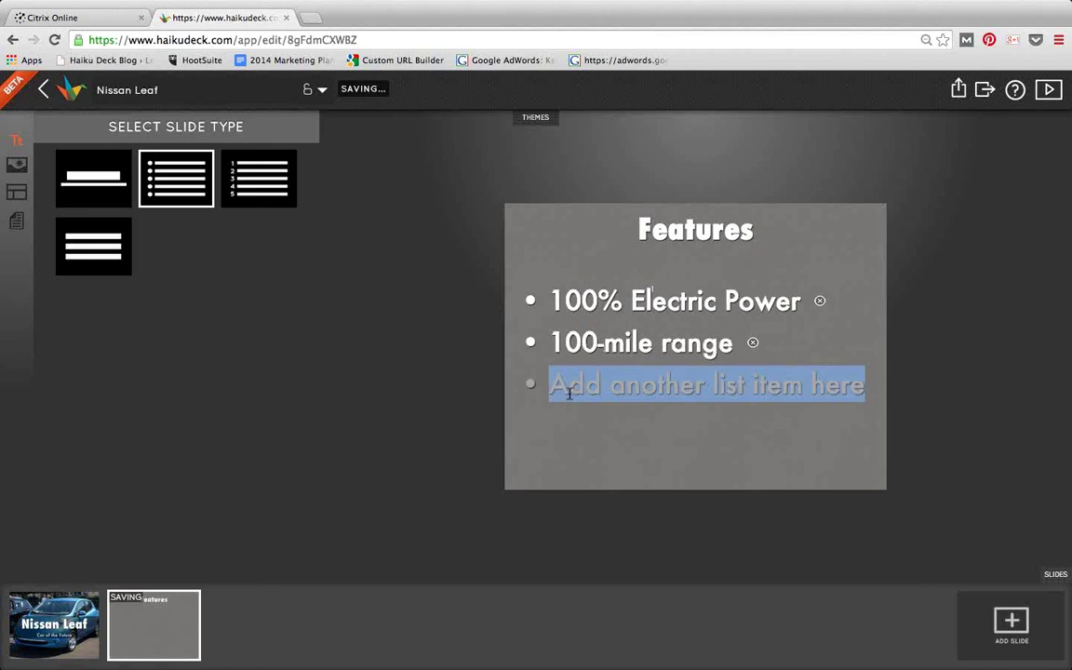
{"action": "type", "text": "H"}
{"action": "key", "text": "BackSpace"}
{"action": "type", "text": "Seats 5"}
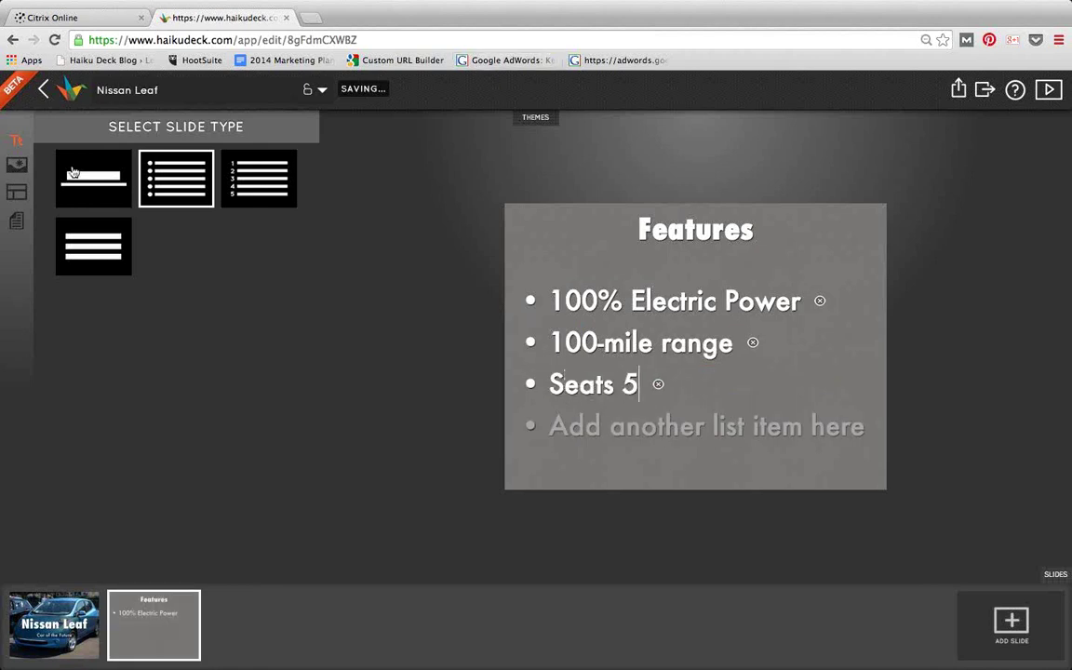
Step: Give the Features slide a solid black background
{"action": "left_click", "coordinate": [16, 164]}
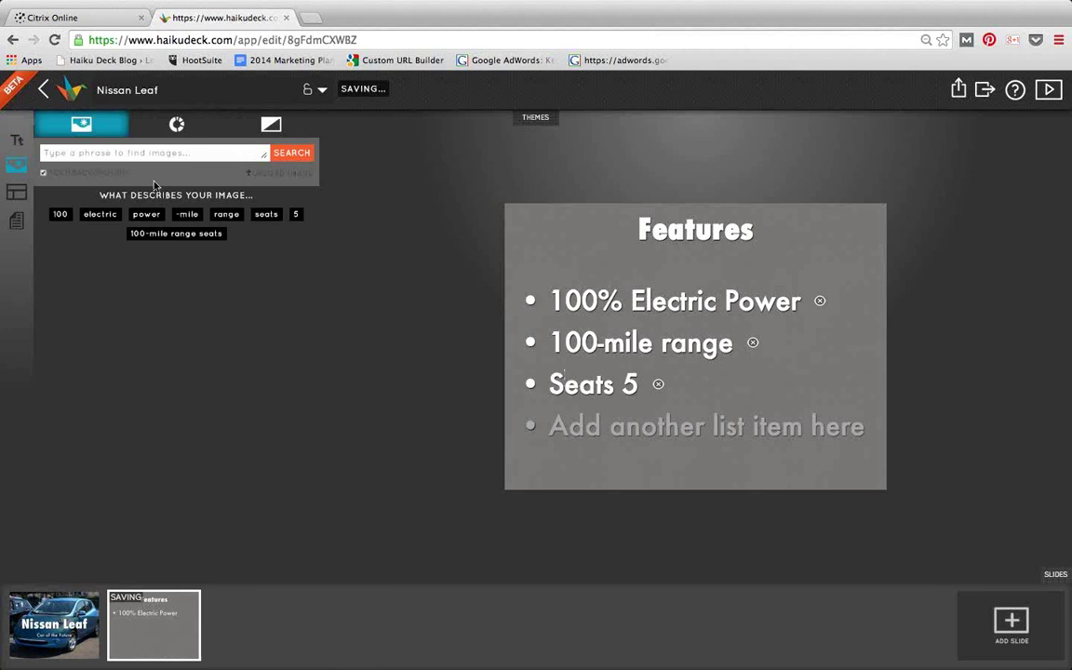
{"action": "left_click", "coordinate": [271, 125]}
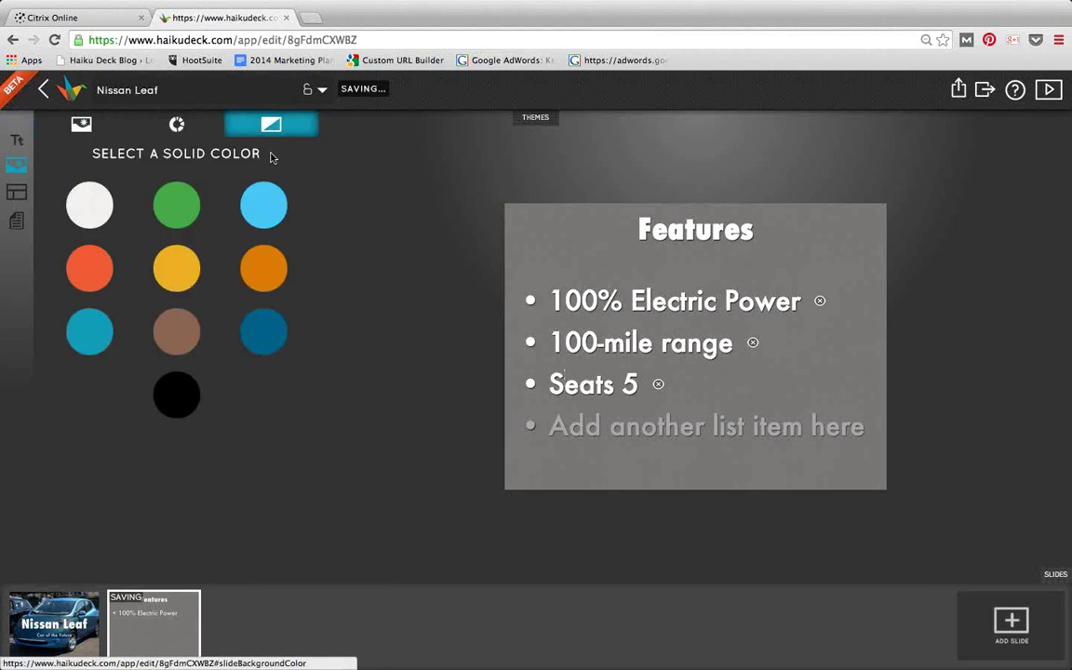
{"action": "left_click", "coordinate": [181, 399]}
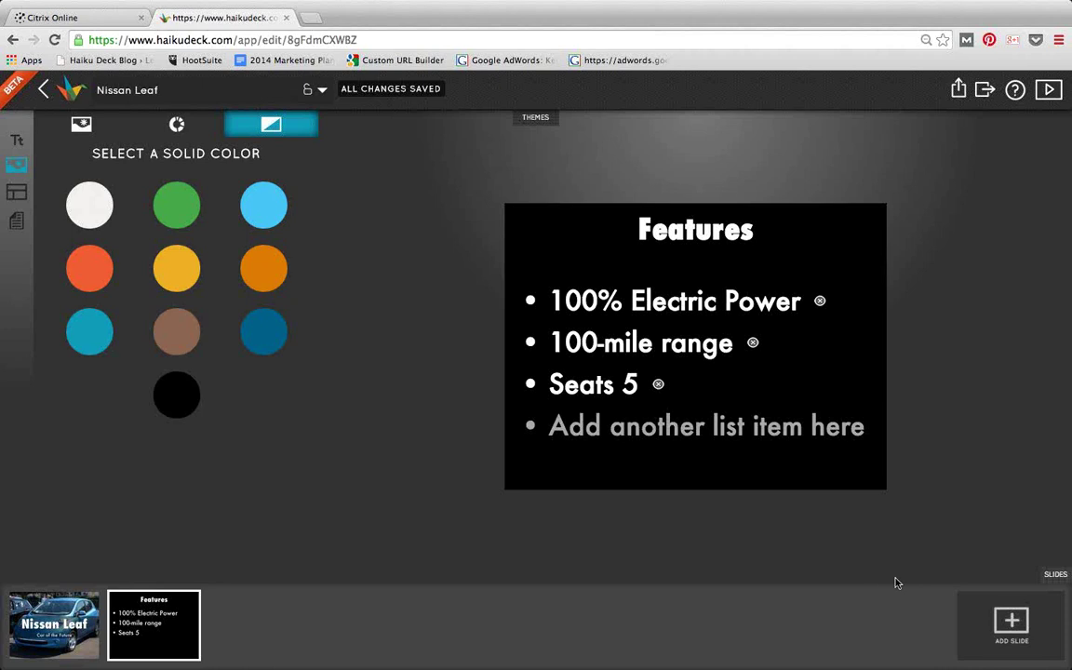
Step: Add a third slide and enter "100% Electric Power" as its subtitle, leaving the heading empty
{"action": "left_click", "coordinate": [983, 620]}
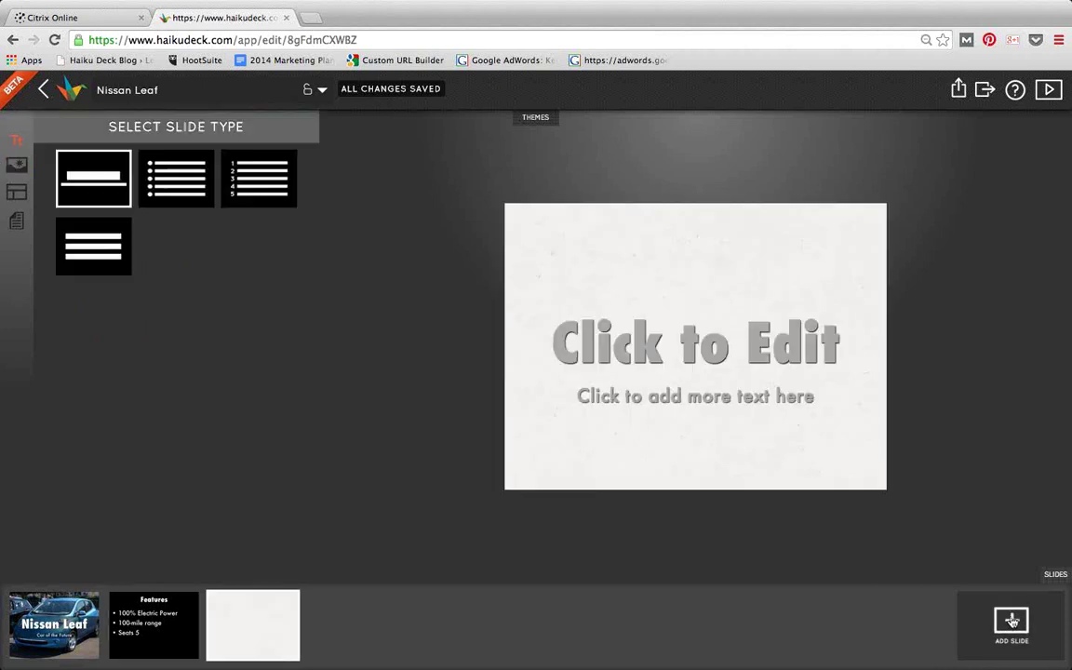
{"action": "left_click", "coordinate": [20, 174]}
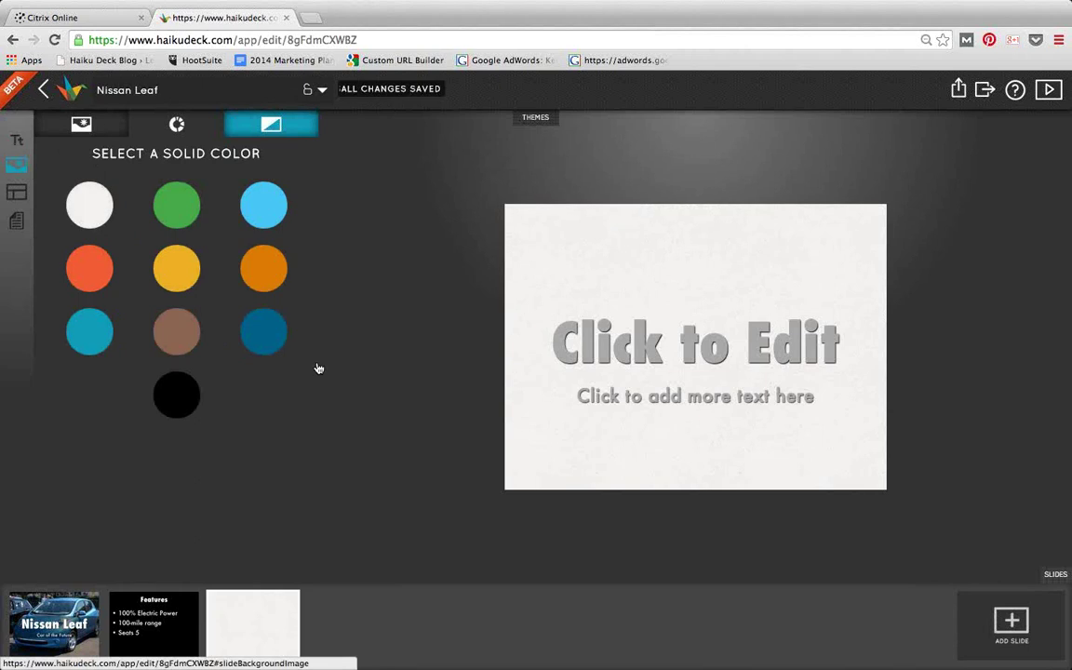
{"action": "left_click", "coordinate": [610, 396]}
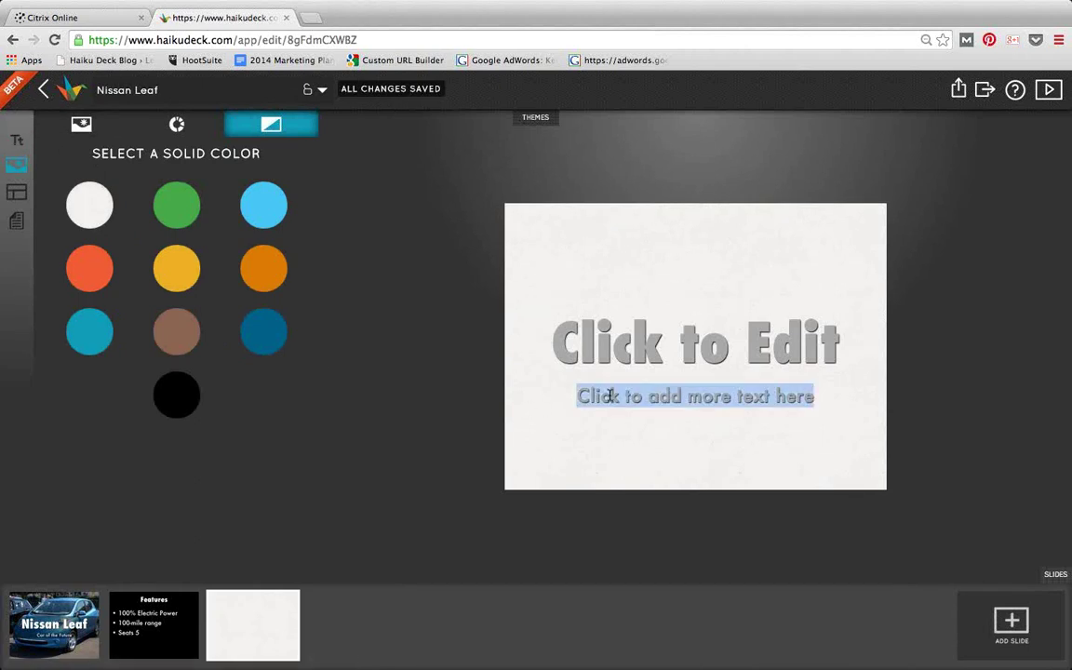
{"action": "type", "text": "100% Elec"}
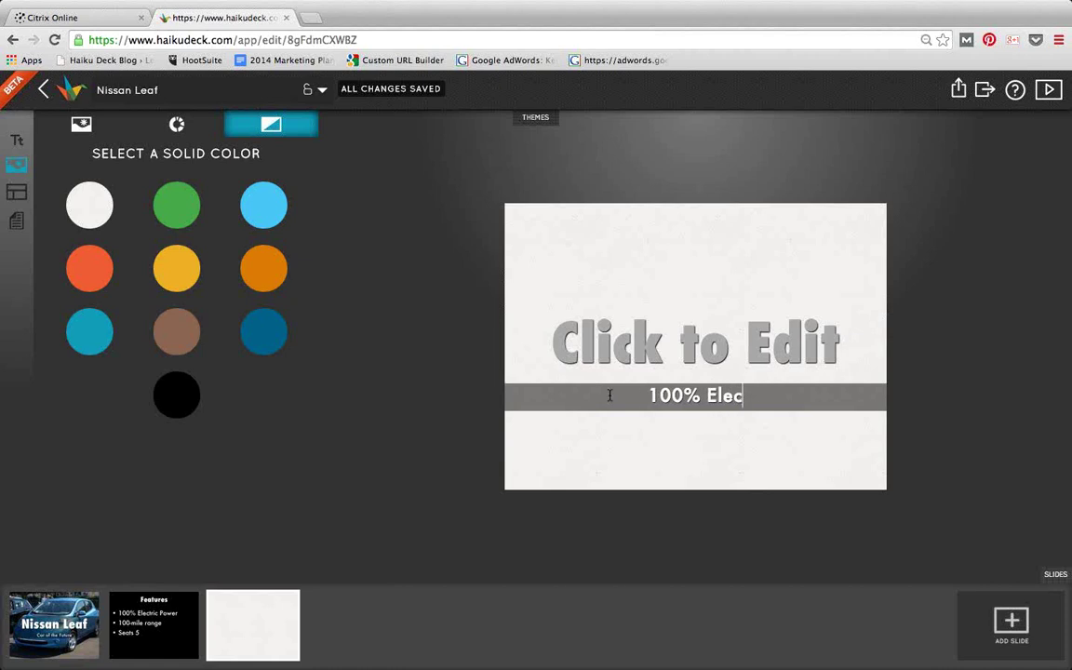
{"action": "type", "text": "tric Power"}
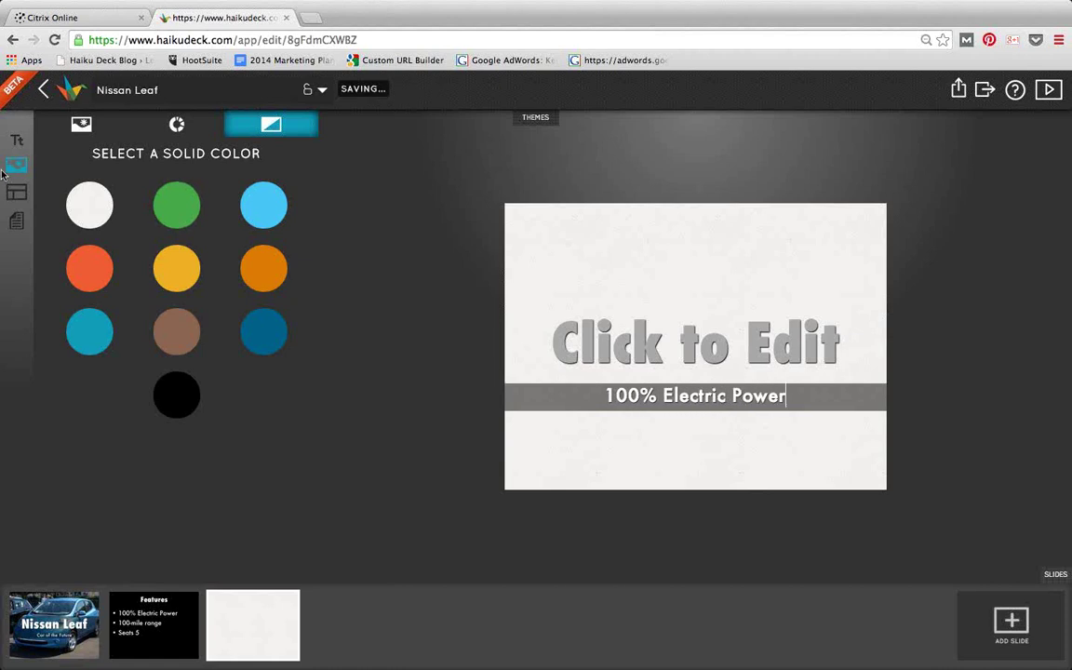
Step: Search the background images for "leaf" for the third slide
{"action": "left_click", "coordinate": [81, 124]}
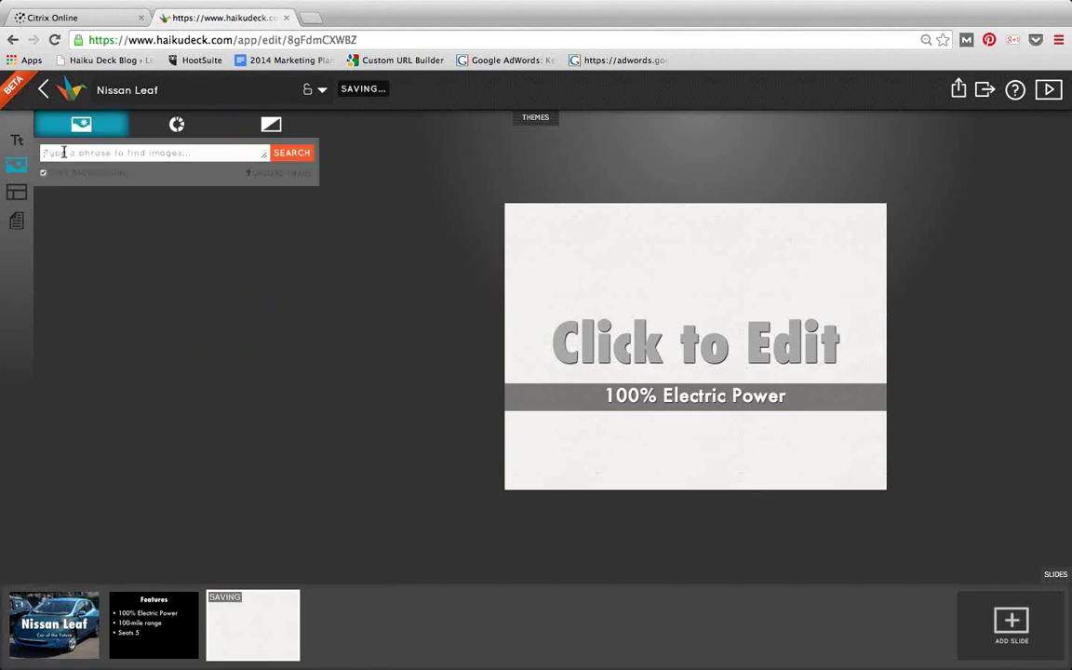
{"action": "left_click", "coordinate": [63, 152]}
{"action": "type", "text": "leaf"}
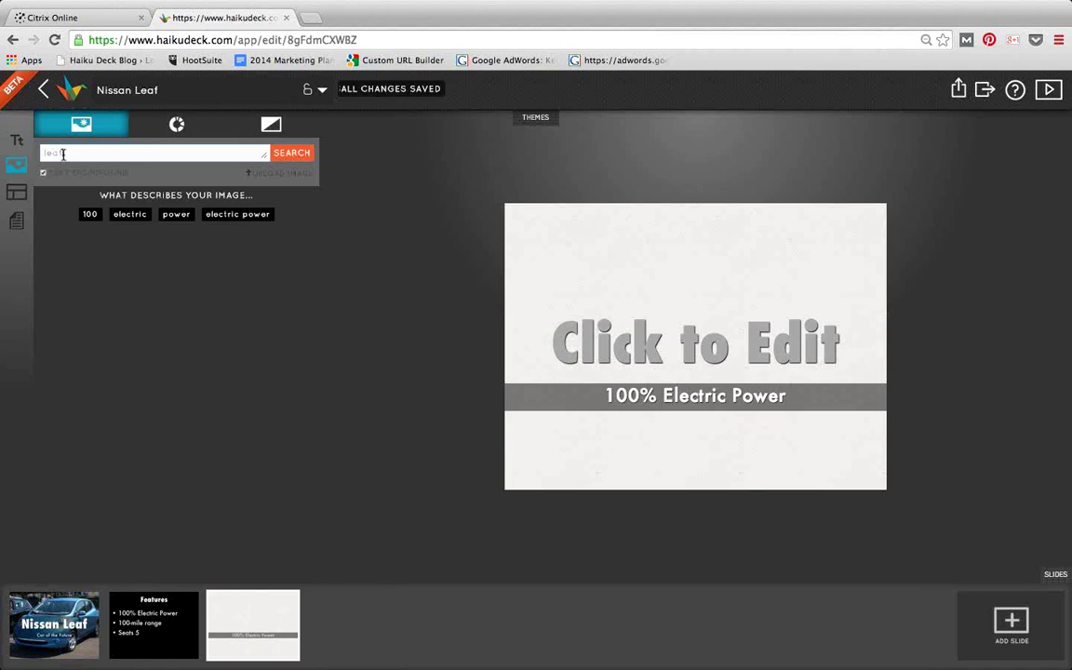
{"action": "left_click", "coordinate": [294, 155]}
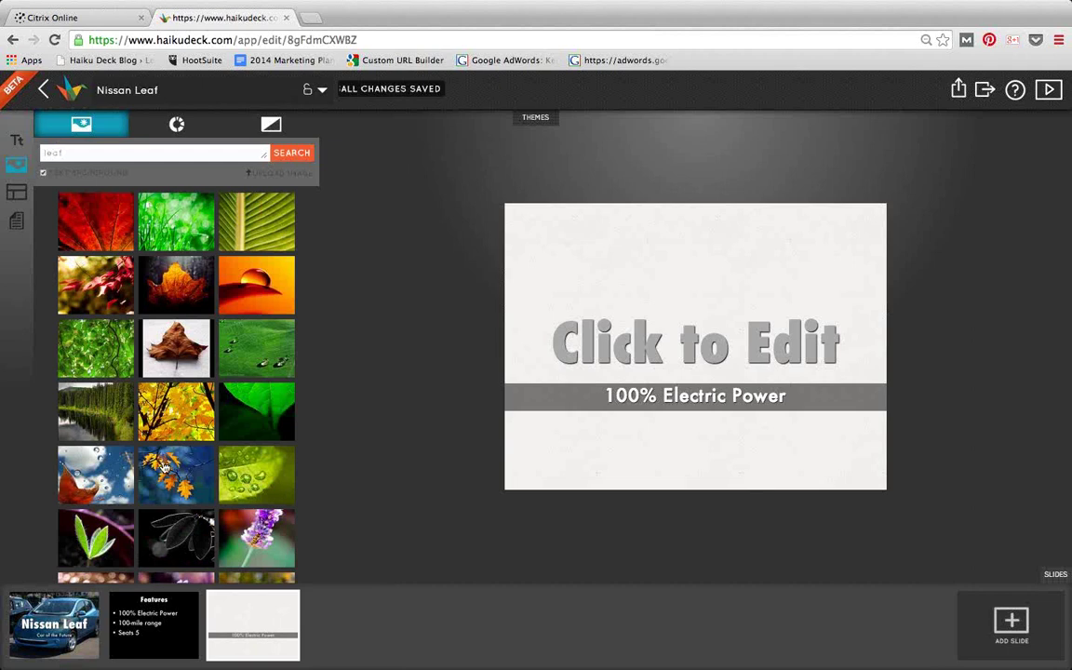
Step: Try the dark green leaf close-up and the leaf with water droplets as the third slide's background
{"action": "scroll", "coordinate": [163, 467], "scroll_direction": "down", "scroll_amount": 1}
{"action": "left_click", "coordinate": [251, 396]}
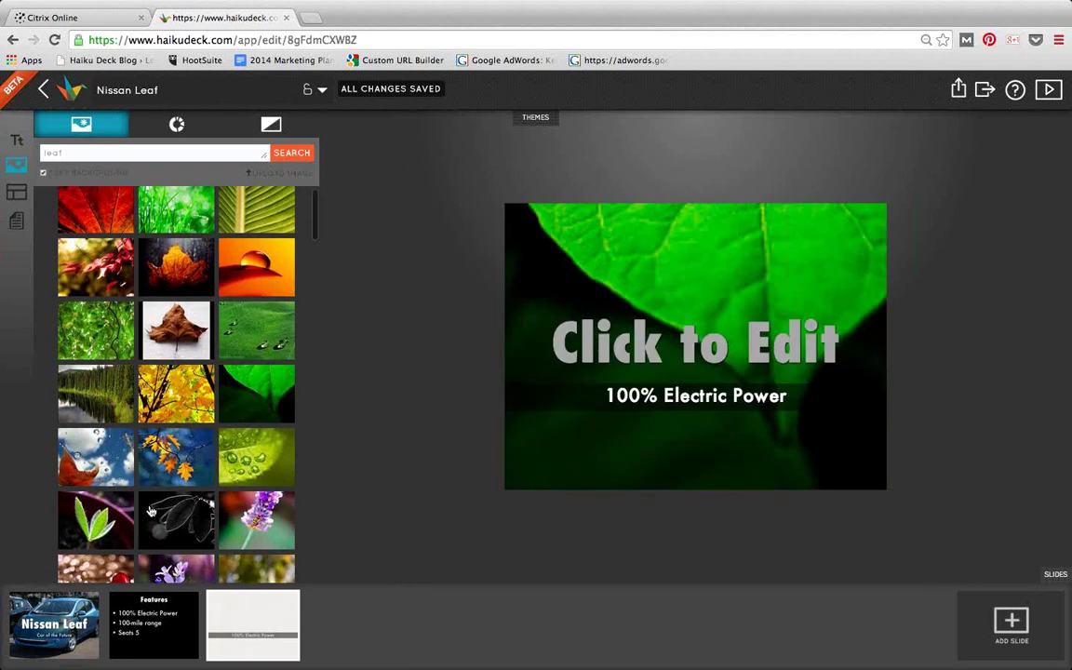
{"action": "scroll", "coordinate": [247, 456], "scroll_direction": "down", "scroll_amount": 5}
{"action": "left_click", "coordinate": [223, 223]}
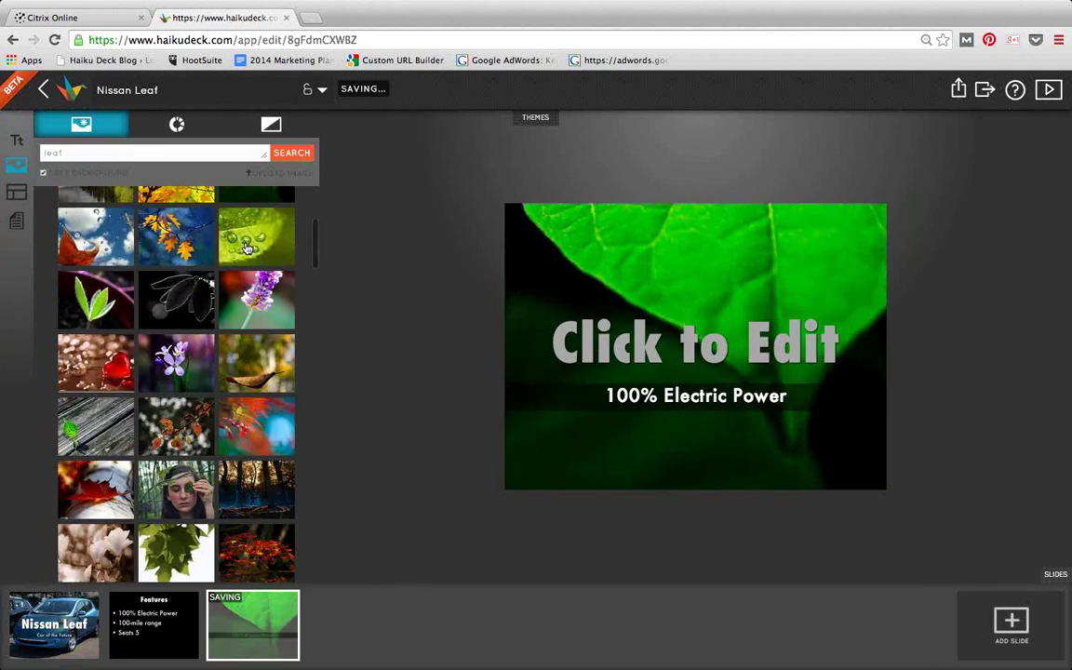
Step: Set the third slide's background to the photo of a small green leaf on weathered wooden planks
{"action": "scroll", "coordinate": [134, 537], "scroll_direction": "down", "scroll_amount": 5}
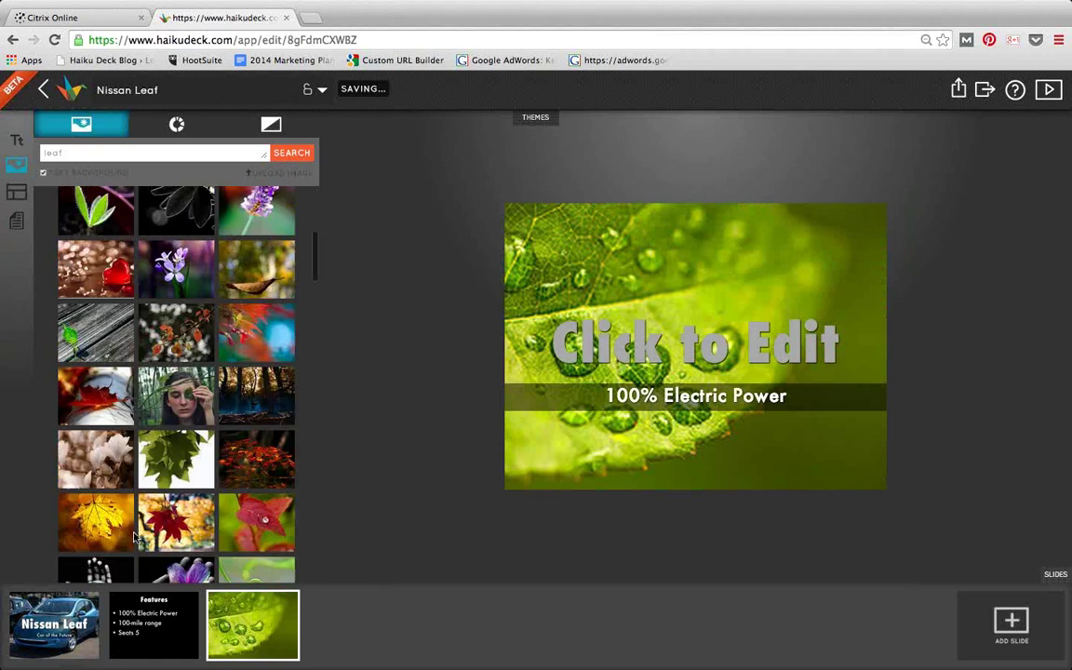
{"action": "scroll", "coordinate": [214, 419], "scroll_direction": "down", "scroll_amount": 4}
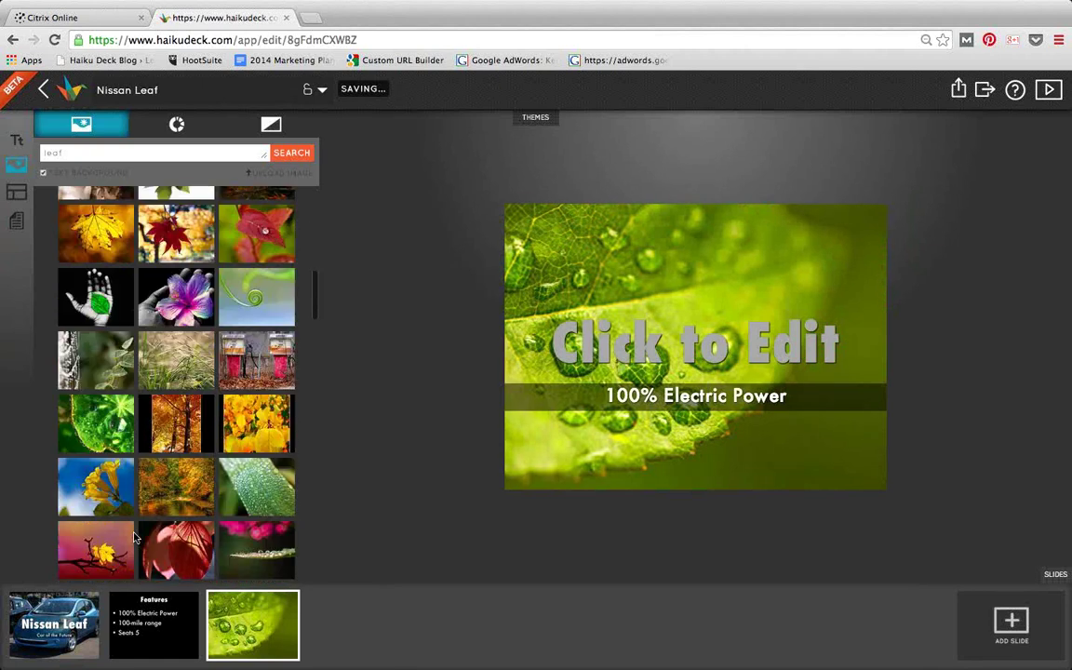
{"action": "scroll", "coordinate": [96, 311], "scroll_direction": "down", "scroll_amount": 10}
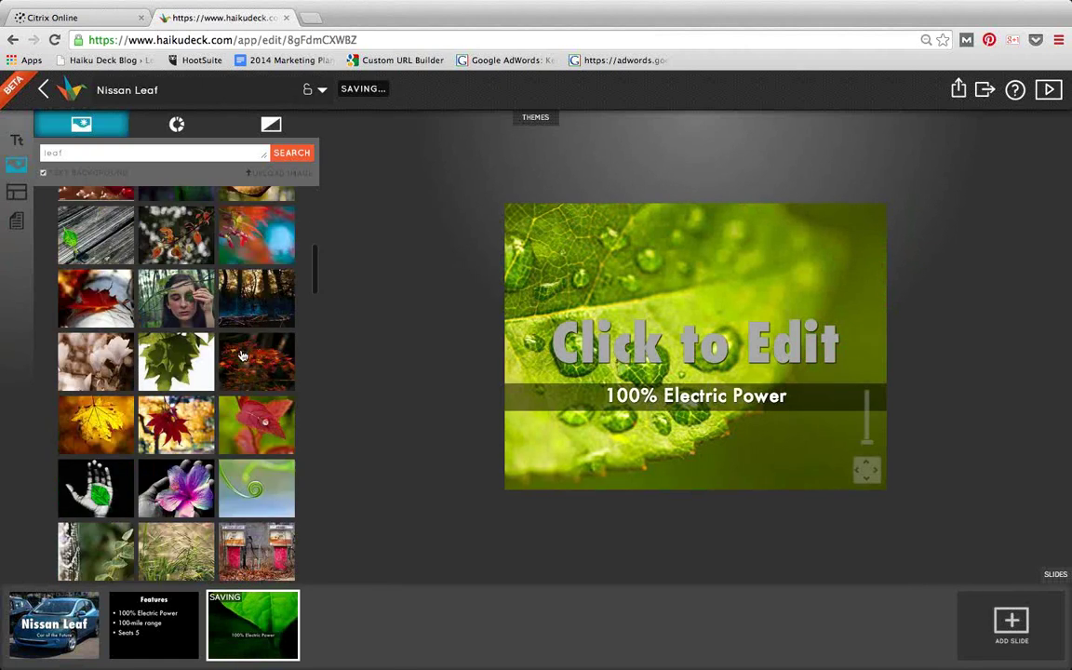
{"action": "left_click", "coordinate": [93, 313]}
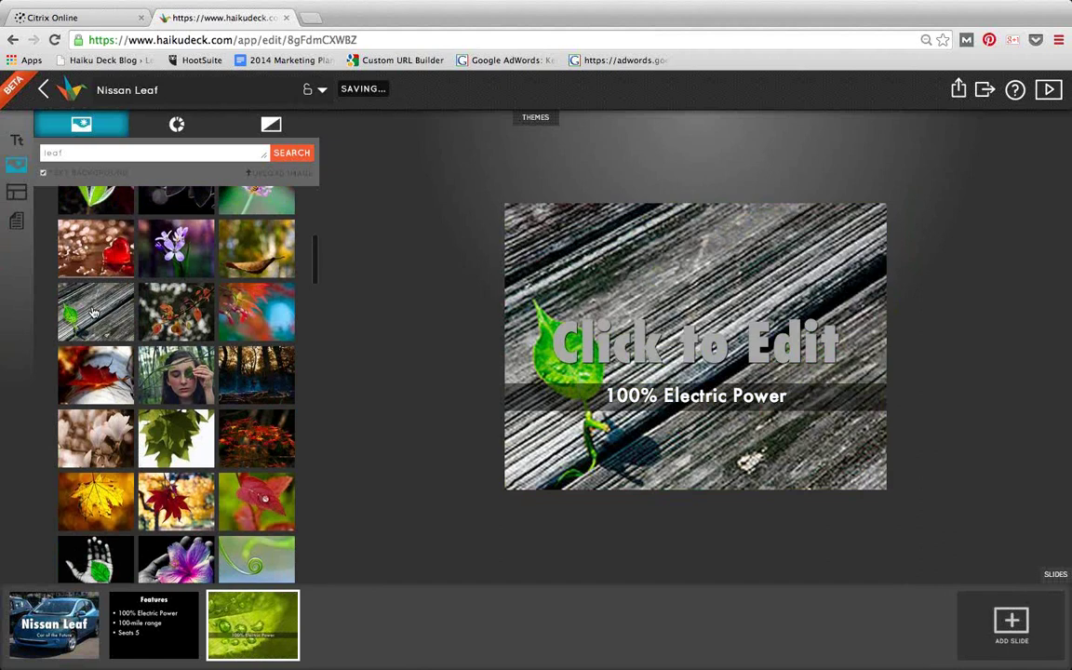
Step: Apply the layout with the heading at the upper right and the subtitle at the lower right to the third slide
{"action": "left_click", "coordinate": [15, 192]}
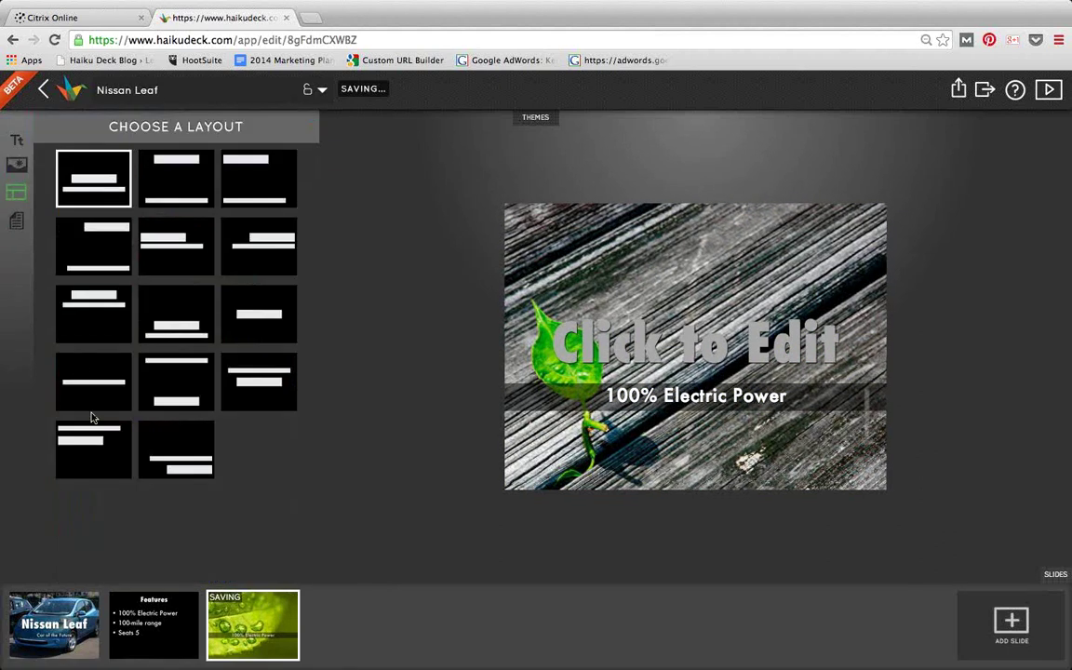
{"action": "left_click", "coordinate": [97, 228]}
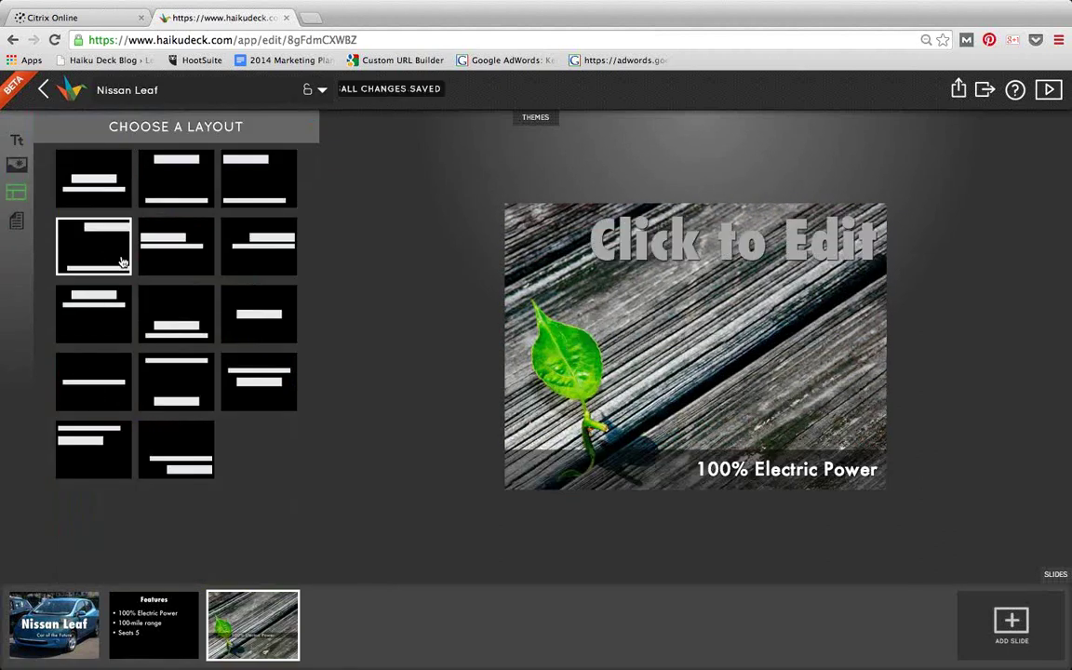
{"action": "left_click", "coordinate": [83, 228]}
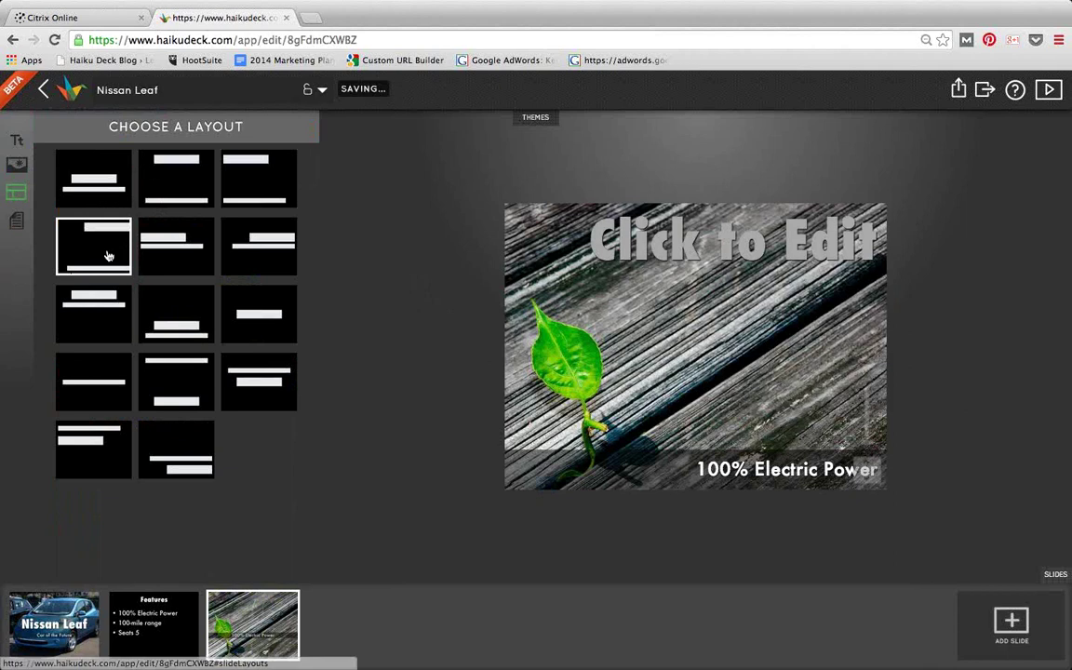
Step: Try centred and left-aligned text layouts on the third slide and return to the upper-right heading, lower-right subtitle layout
{"action": "left_click", "coordinate": [106, 186]}
{"action": "left_click", "coordinate": [191, 167]}
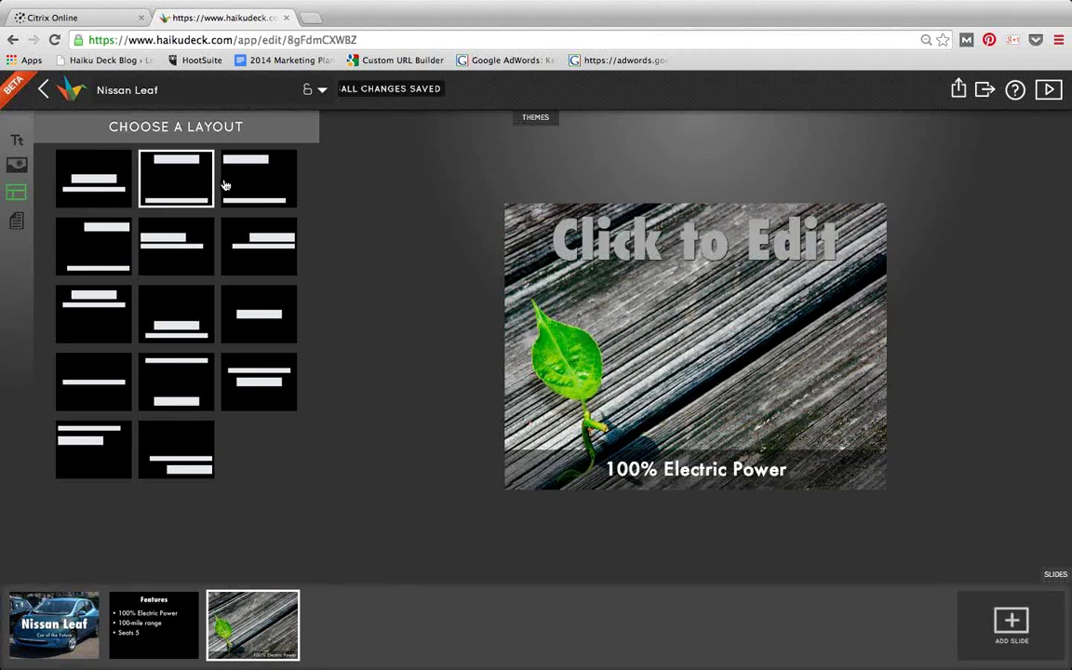
{"action": "left_click", "coordinate": [256, 183]}
{"action": "left_click", "coordinate": [147, 240]}
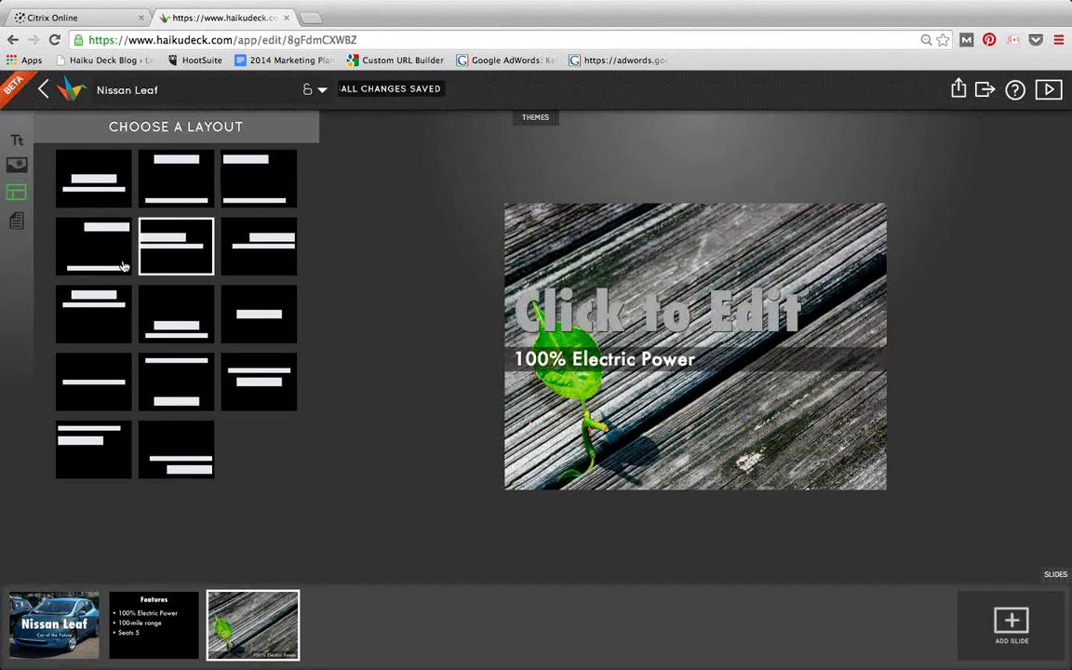
{"action": "left_click", "coordinate": [93, 269]}
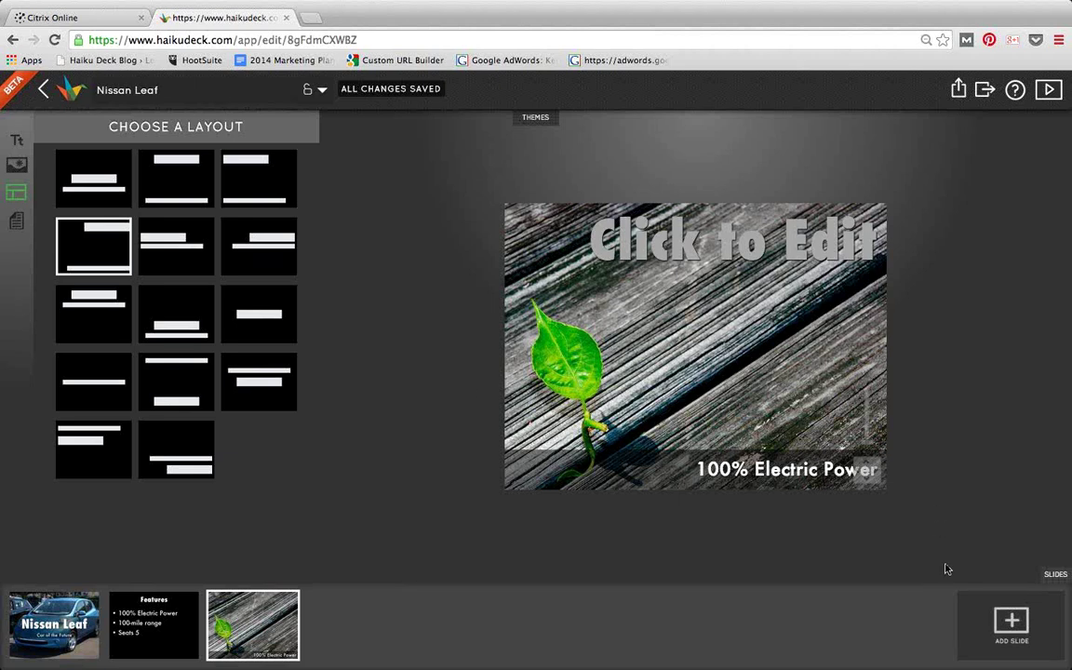
Step: Add a fourth slide and enter "100-mile range" as its subtitle, leaving the heading empty
{"action": "left_click", "coordinate": [1012, 621]}
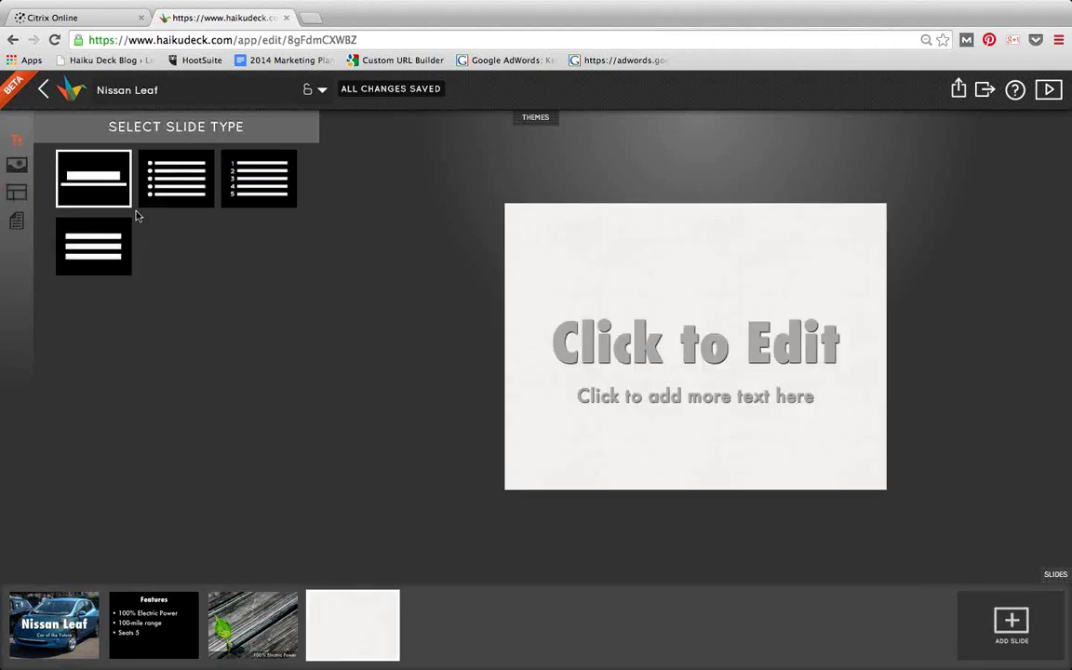
{"action": "left_click", "coordinate": [617, 398]}
{"action": "type", "text": "100-m"}
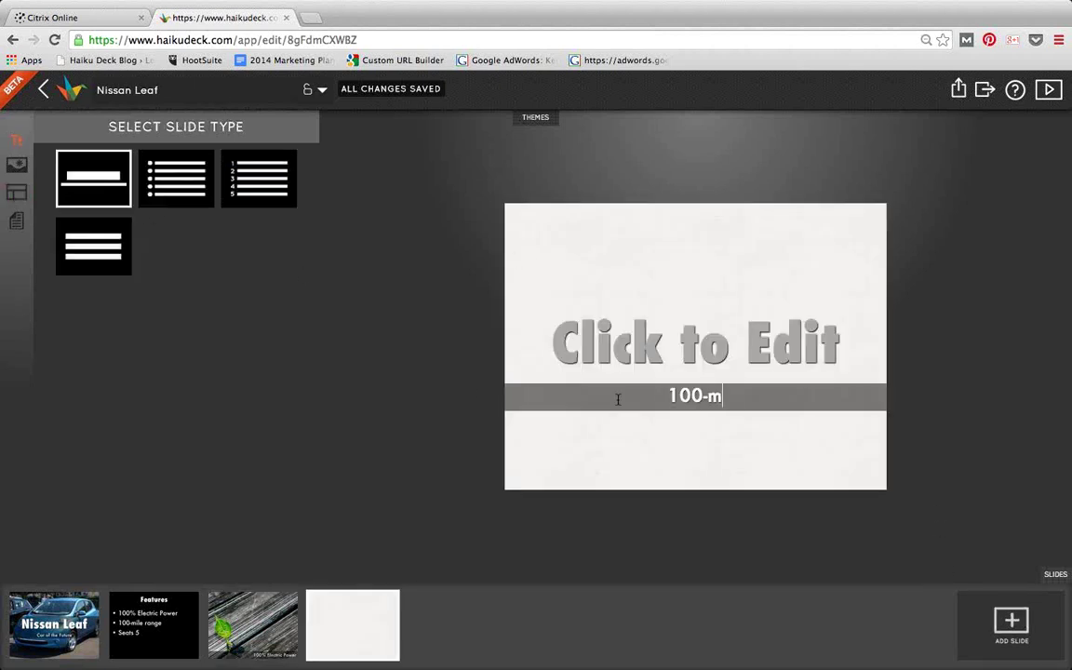
{"action": "type", "text": "ile range"}
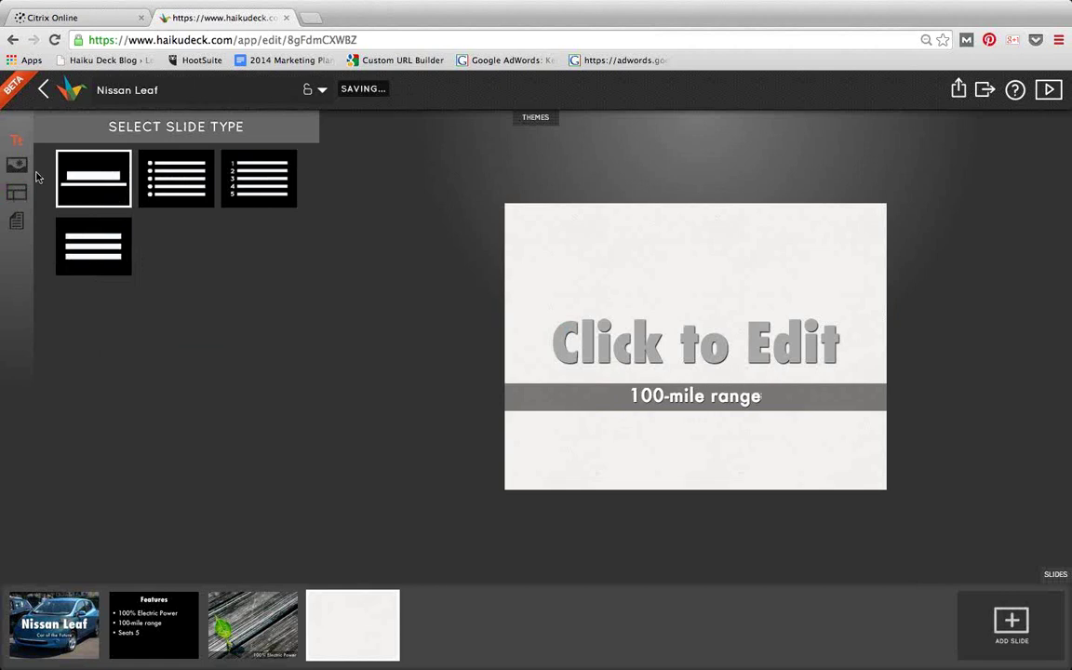
Step: Upload IMG_0833 from the computer's photo library as the fourth slide's background and apply the upper-right heading, lower-right subtitle layout
{"action": "left_click", "coordinate": [17, 165]}
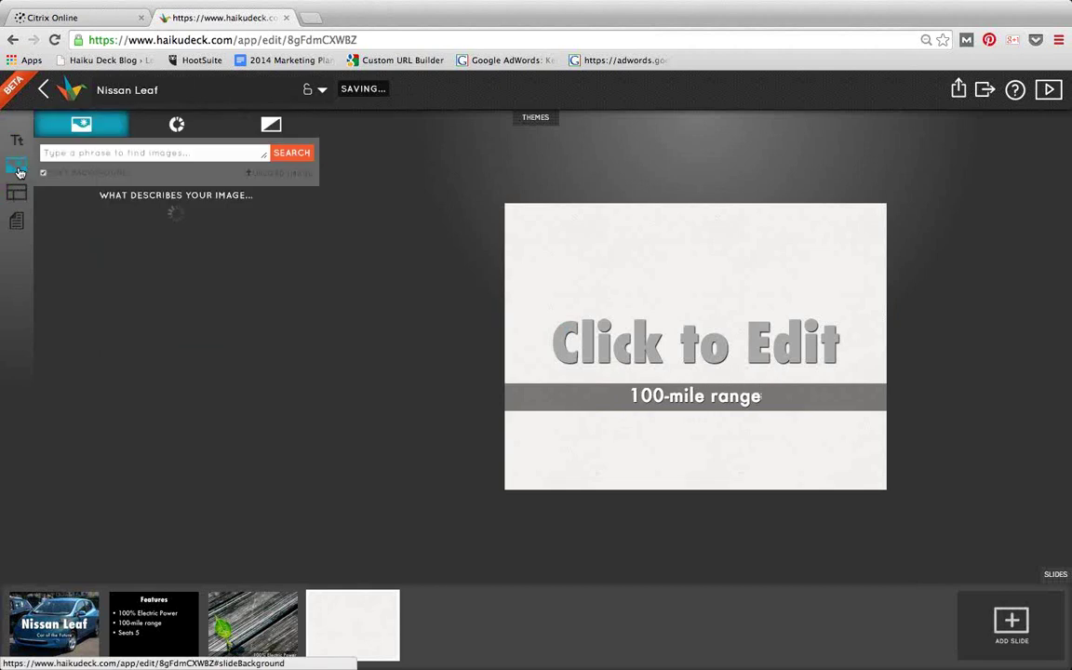
{"action": "left_click", "coordinate": [291, 175]}
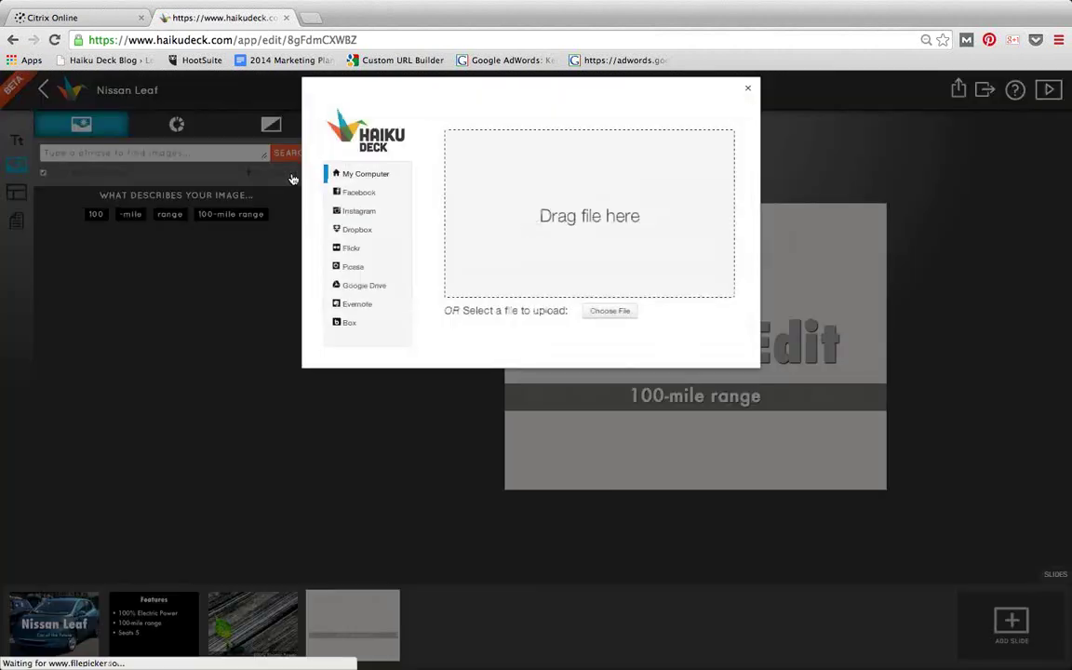
{"action": "left_click", "coordinate": [618, 311]}
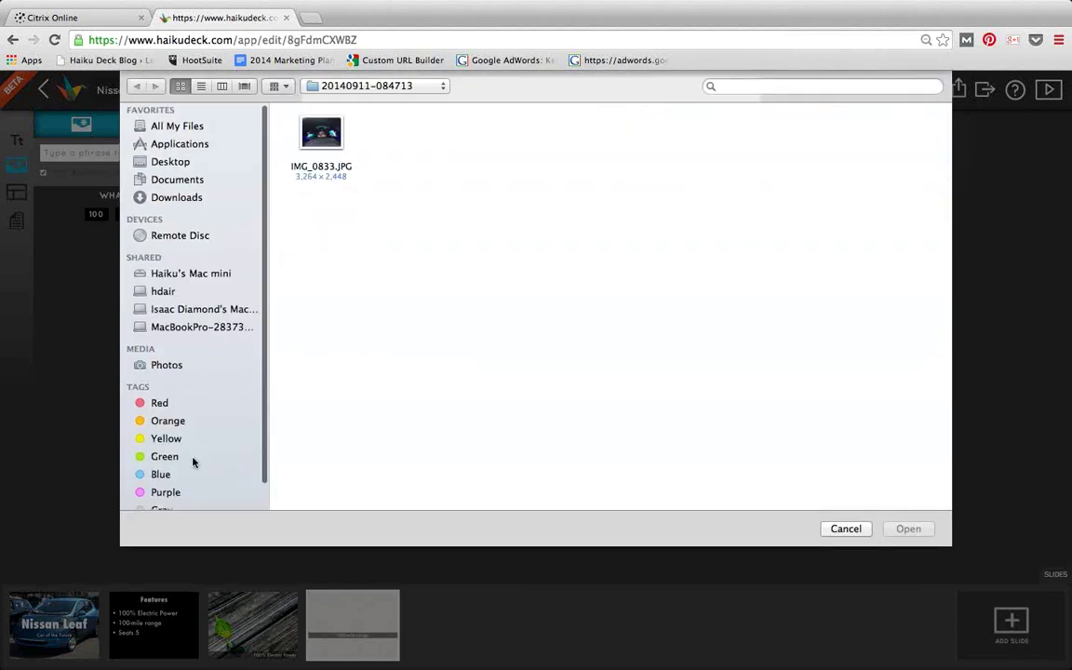
{"action": "left_click", "coordinate": [137, 361]}
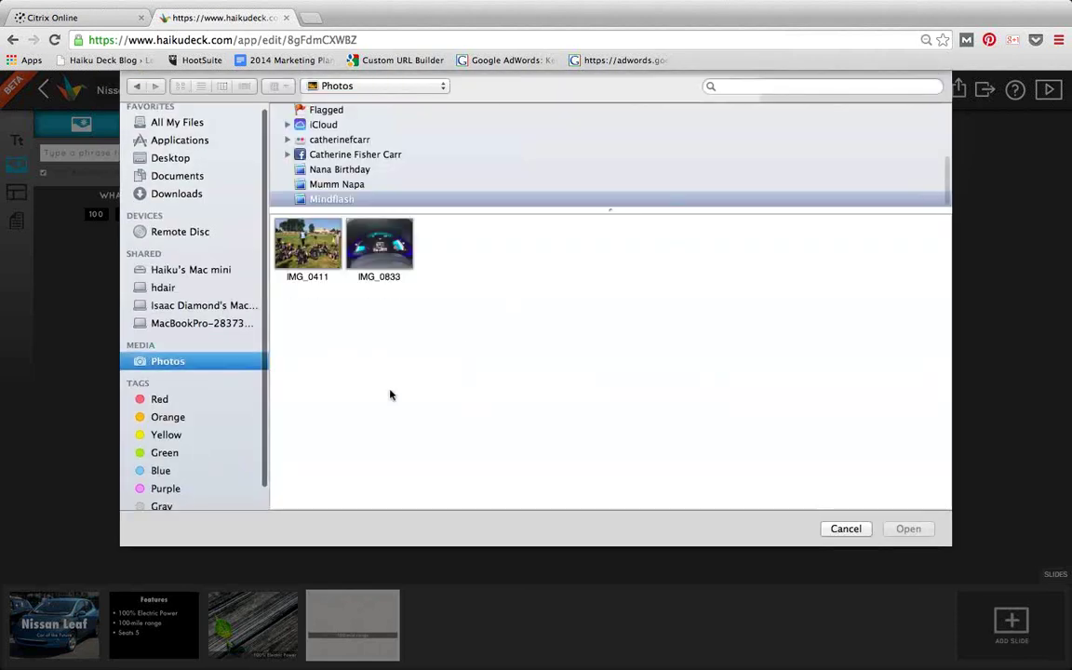
{"action": "left_click", "coordinate": [375, 244]}
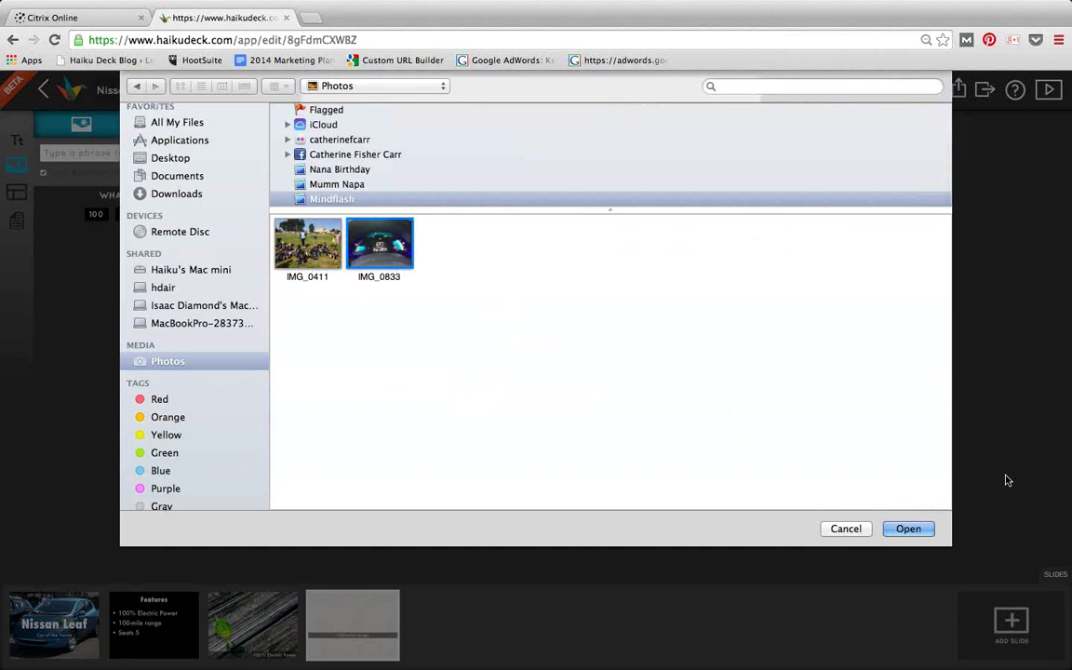
{"action": "left_click", "coordinate": [923, 530]}
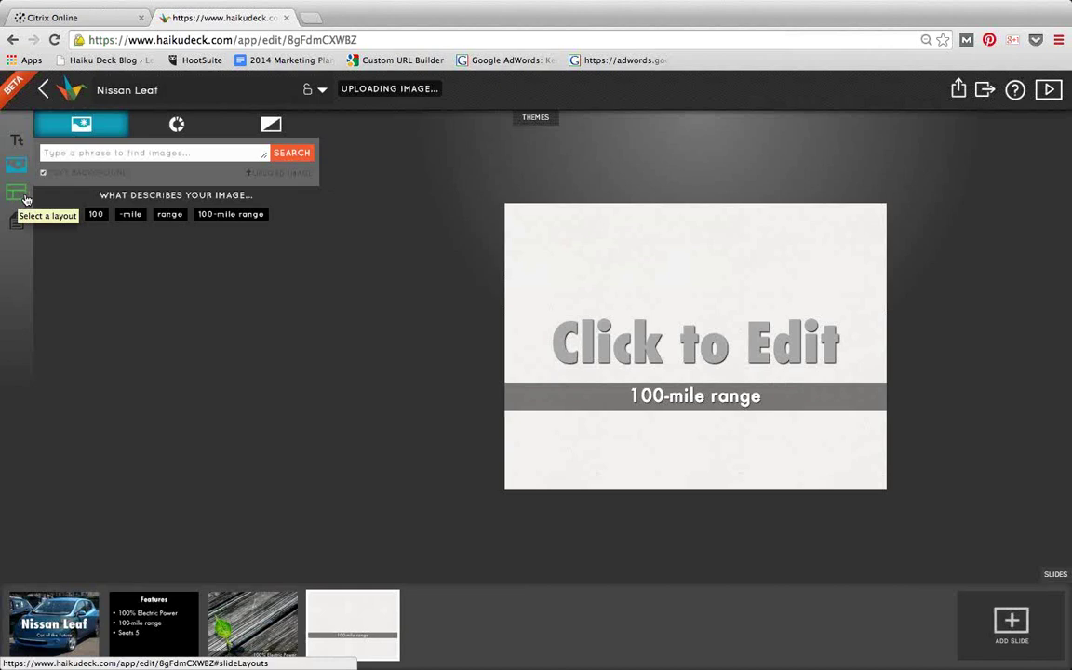
{"action": "left_click", "coordinate": [18, 193]}
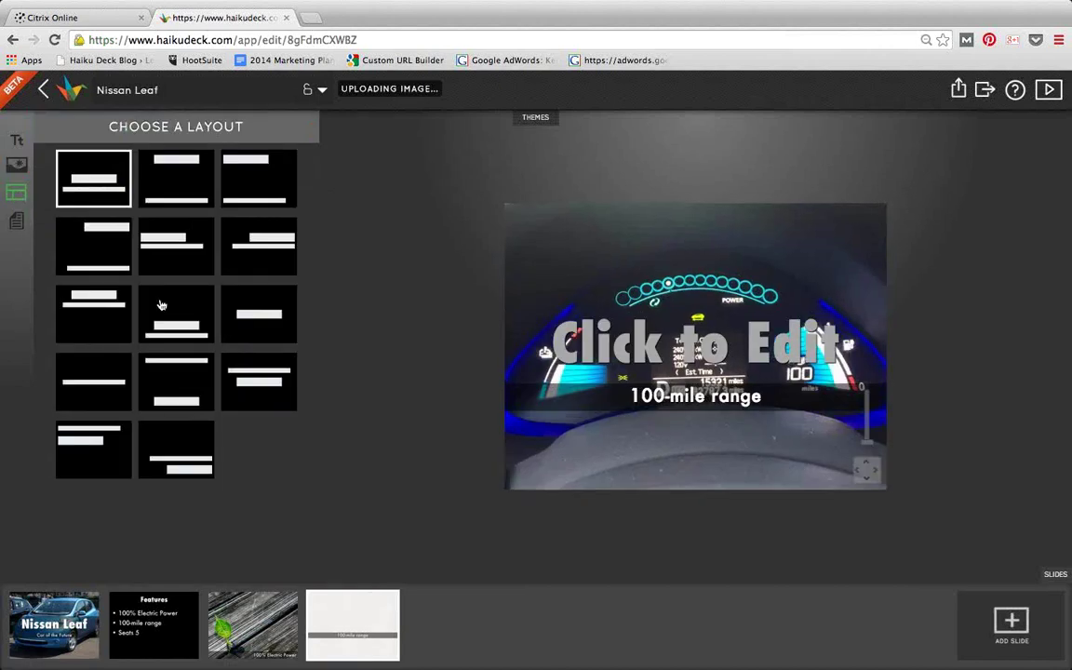
{"action": "left_click", "coordinate": [91, 260]}
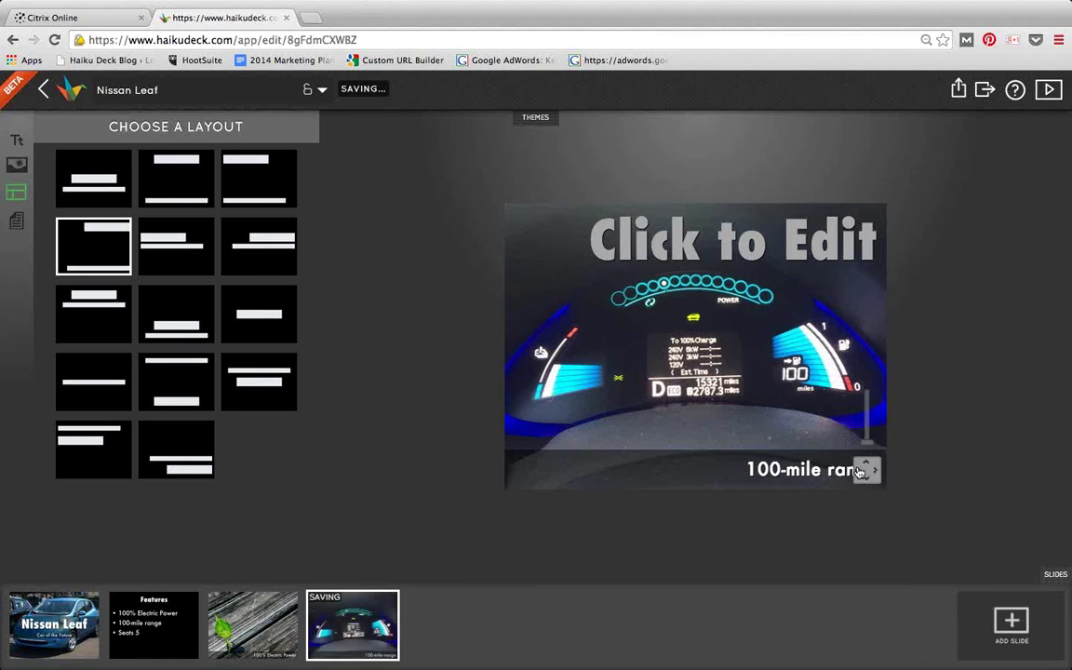
Step: Add a fifth slide and enter "Holds 4 soccer players (and backpacks)" as its subtitle, leaving the heading empty
{"action": "left_click", "coordinate": [1014, 630]}
{"action": "left_click", "coordinate": [620, 400]}
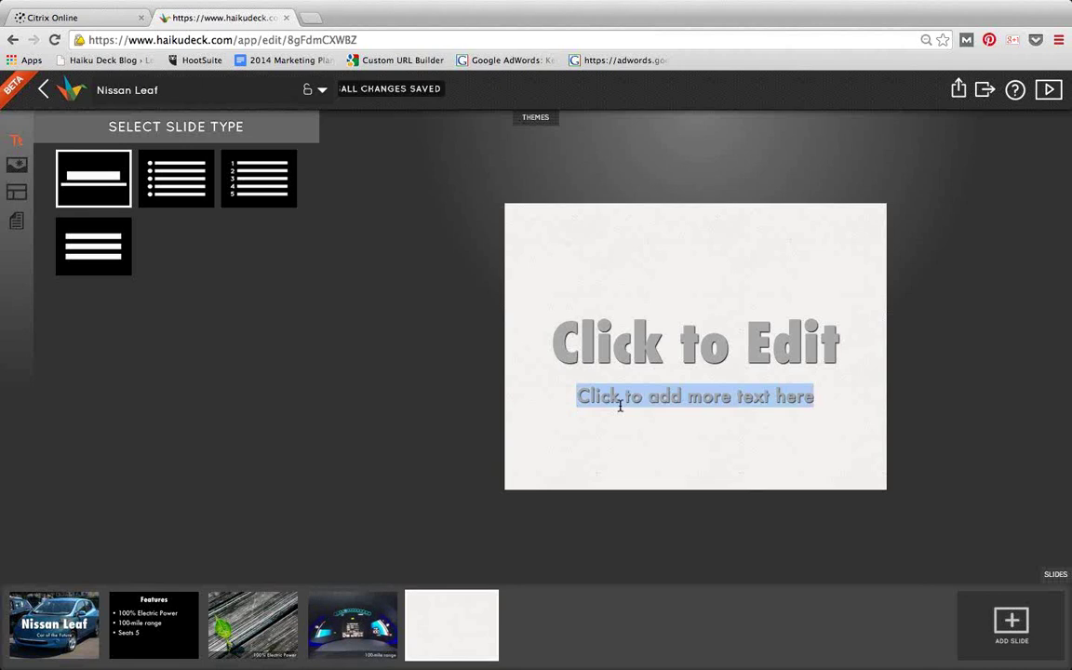
{"action": "type", "text": "Holds 4 "}
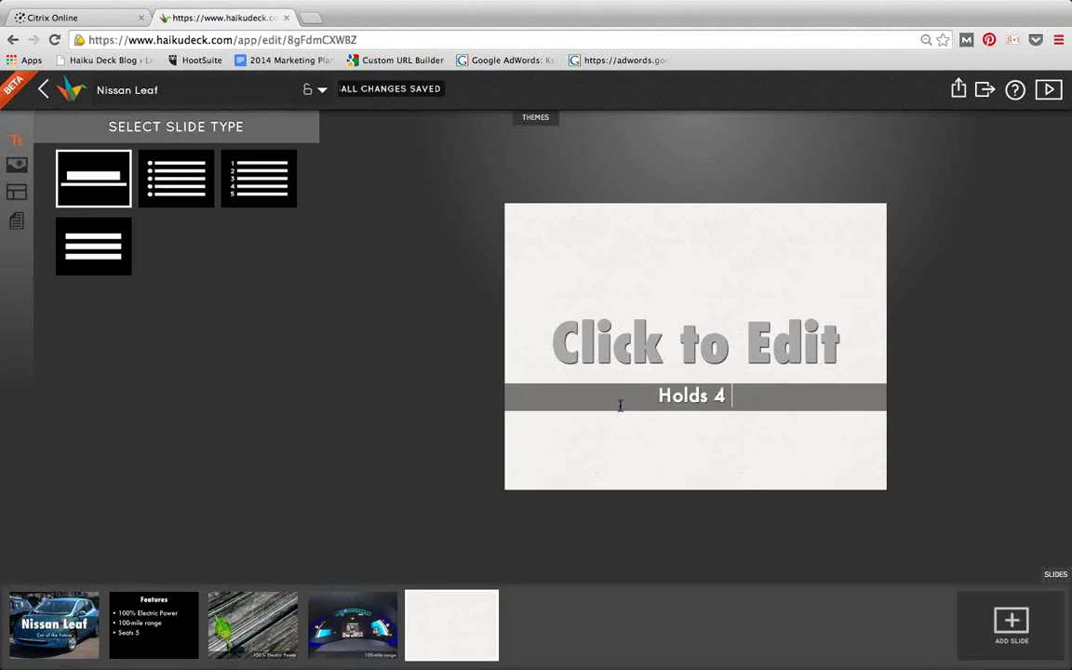
{"action": "type", "text": "soccer players (a"}
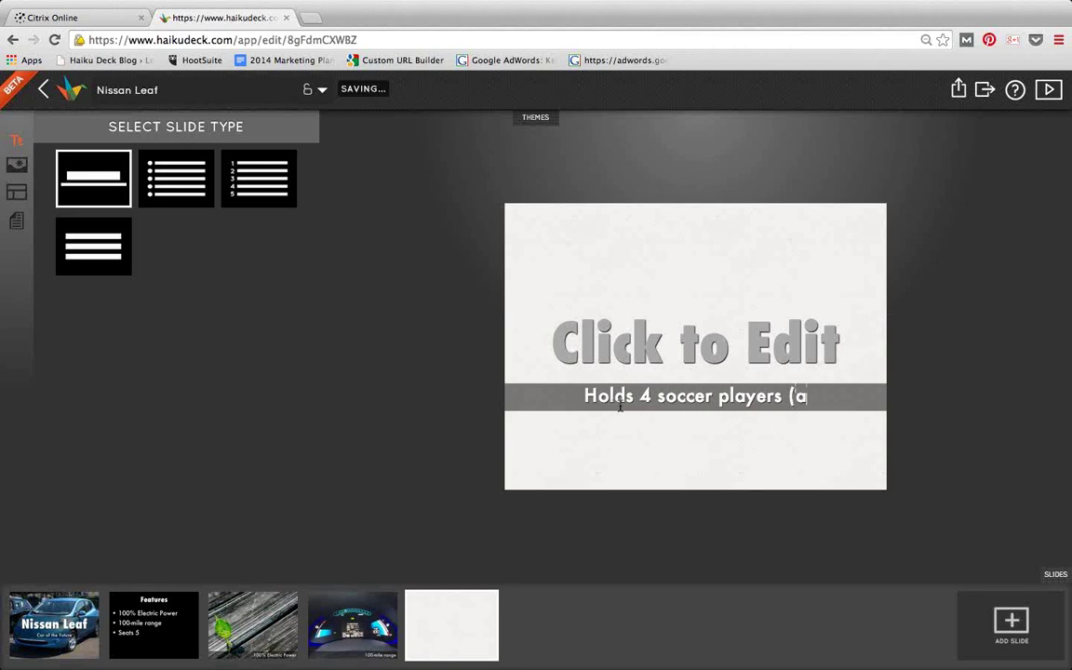
{"action": "type", "text": "nd backpacks)"}
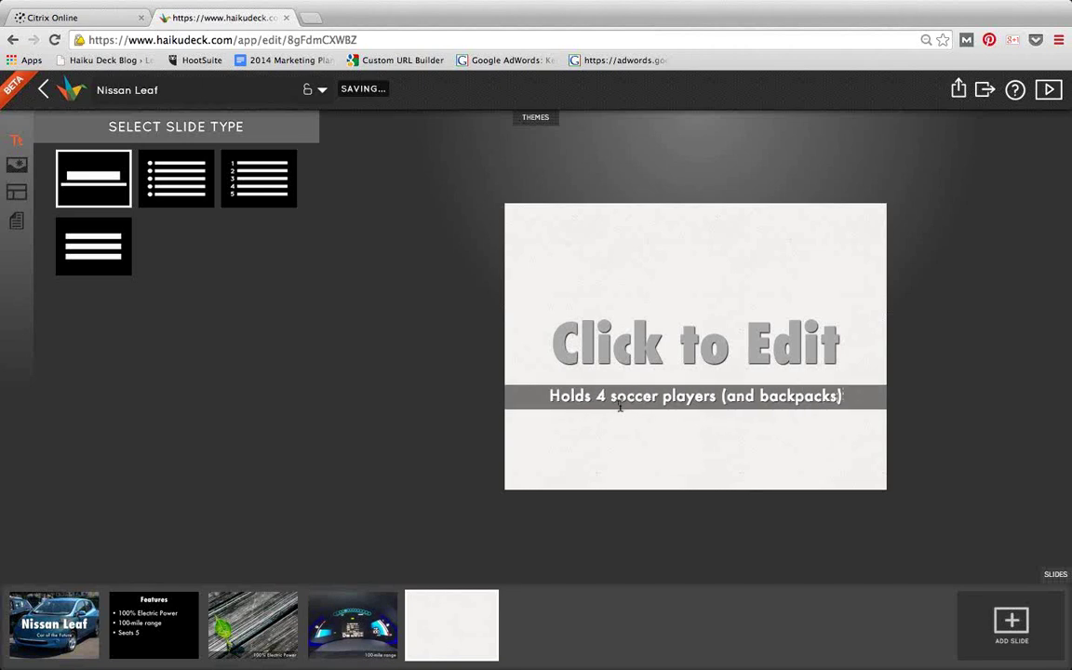
Step: Upload IMG_0411 from the computer's photo library as the fifth slide's background and apply the upper-right heading, lower-right subtitle layout
{"action": "left_click", "coordinate": [17, 165]}
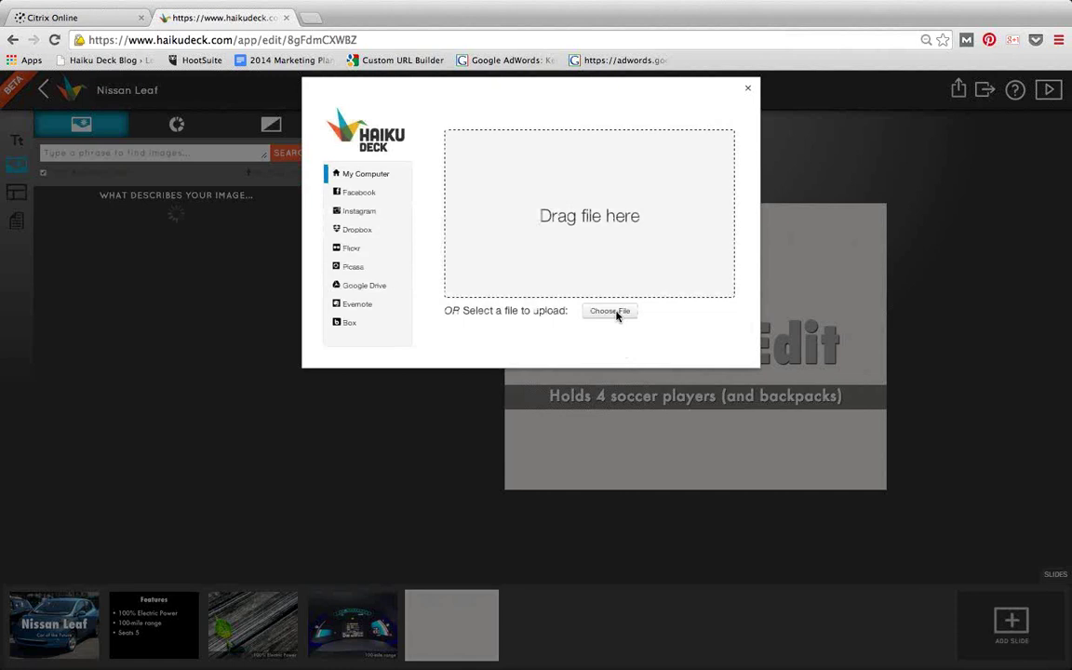
{"action": "left_click", "coordinate": [611, 312]}
{"action": "left_click", "coordinate": [164, 368]}
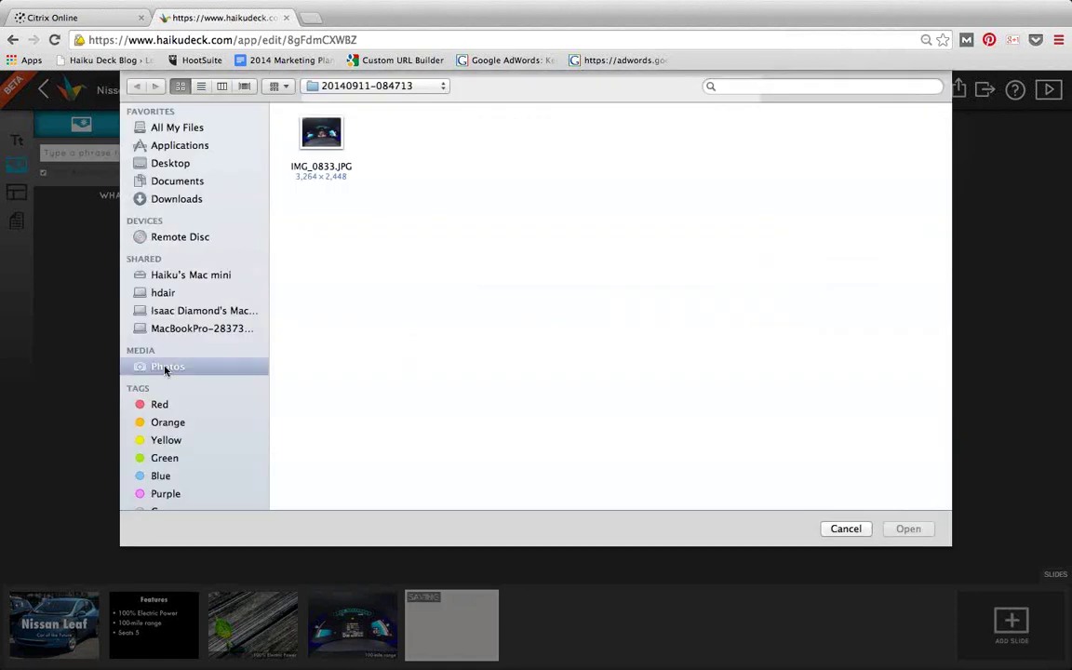
{"action": "left_click", "coordinate": [321, 228]}
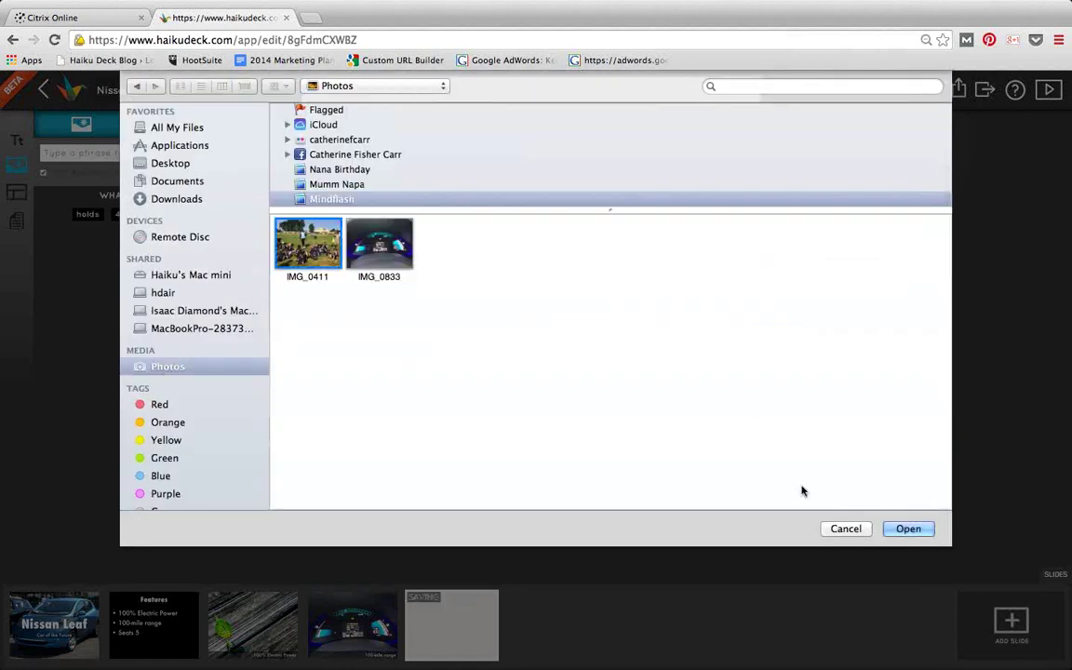
{"action": "left_click", "coordinate": [907, 530]}
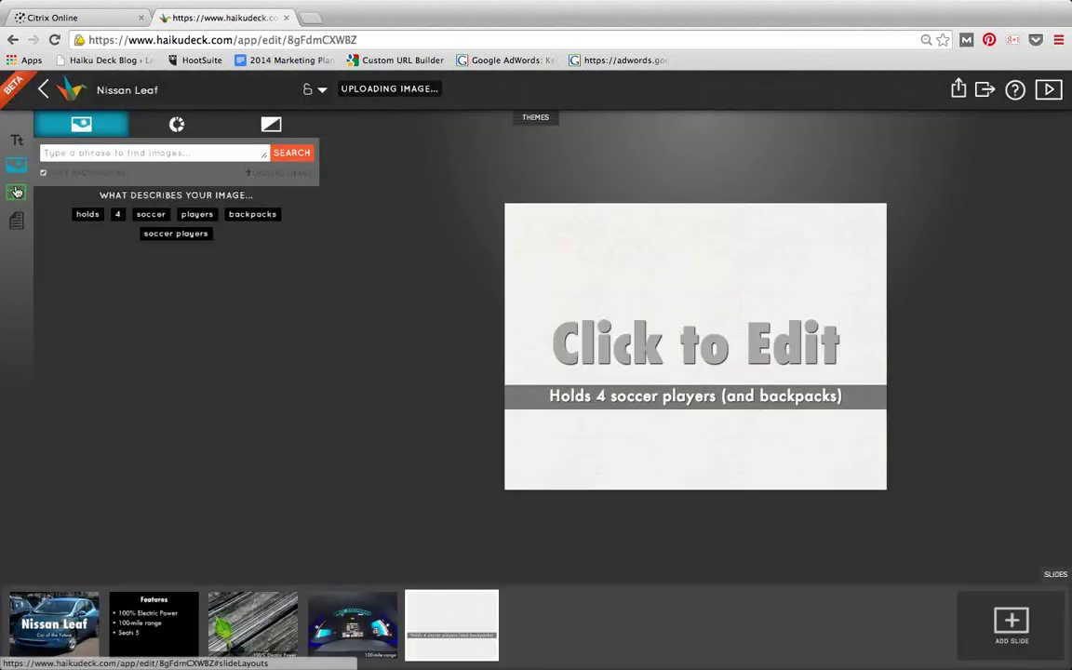
{"action": "left_click", "coordinate": [15, 190]}
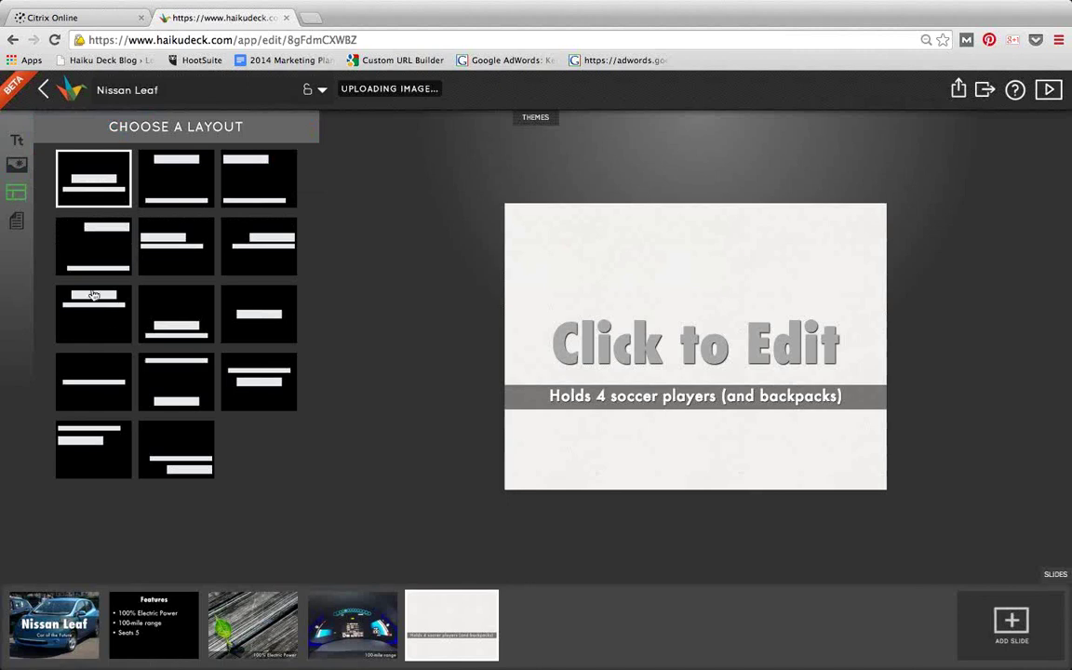
{"action": "left_click", "coordinate": [86, 242]}
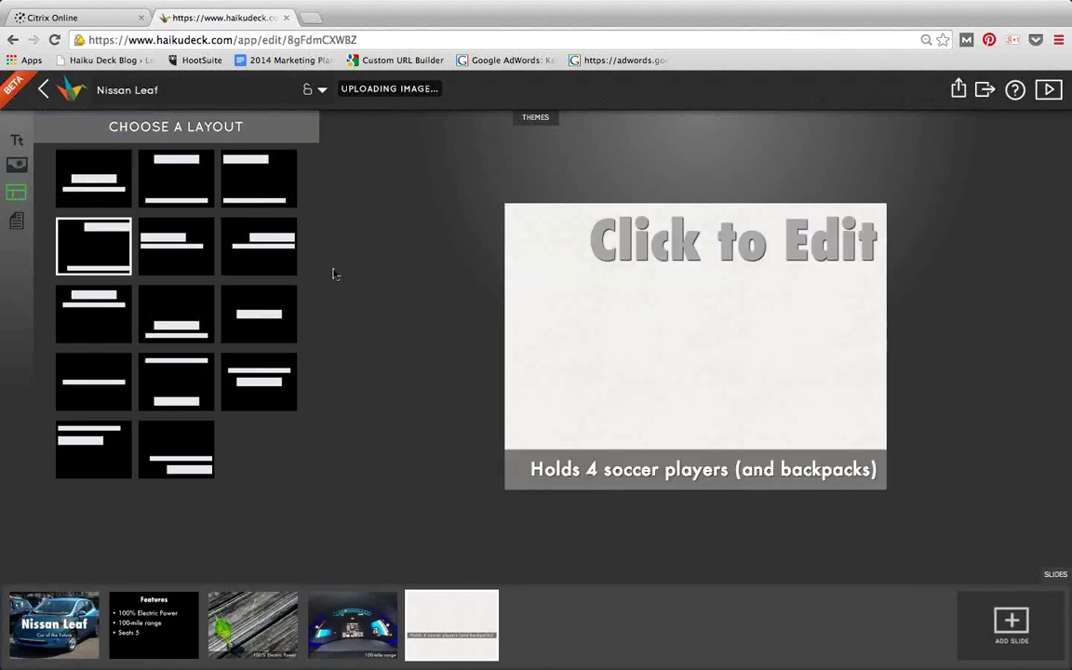
{"action": "left_click", "coordinate": [13, 168]}
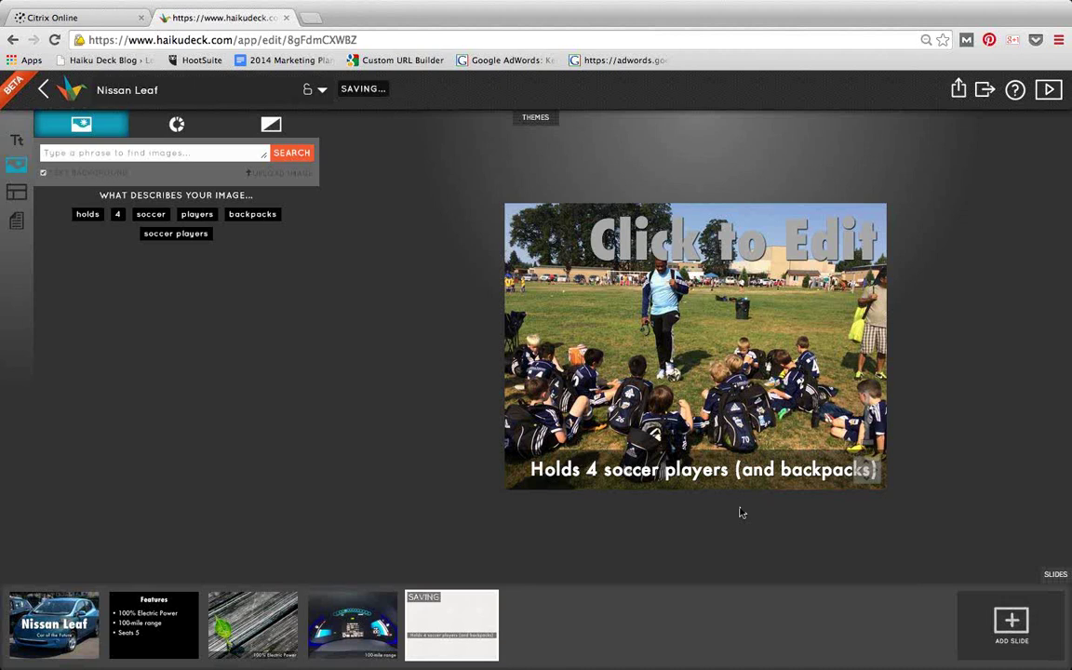
Step: Add a sixth slide of the plain-paragraph type and enter "I expected to save money on gas. What I didn't expect was that we'd"
{"action": "left_click", "coordinate": [1011, 622]}
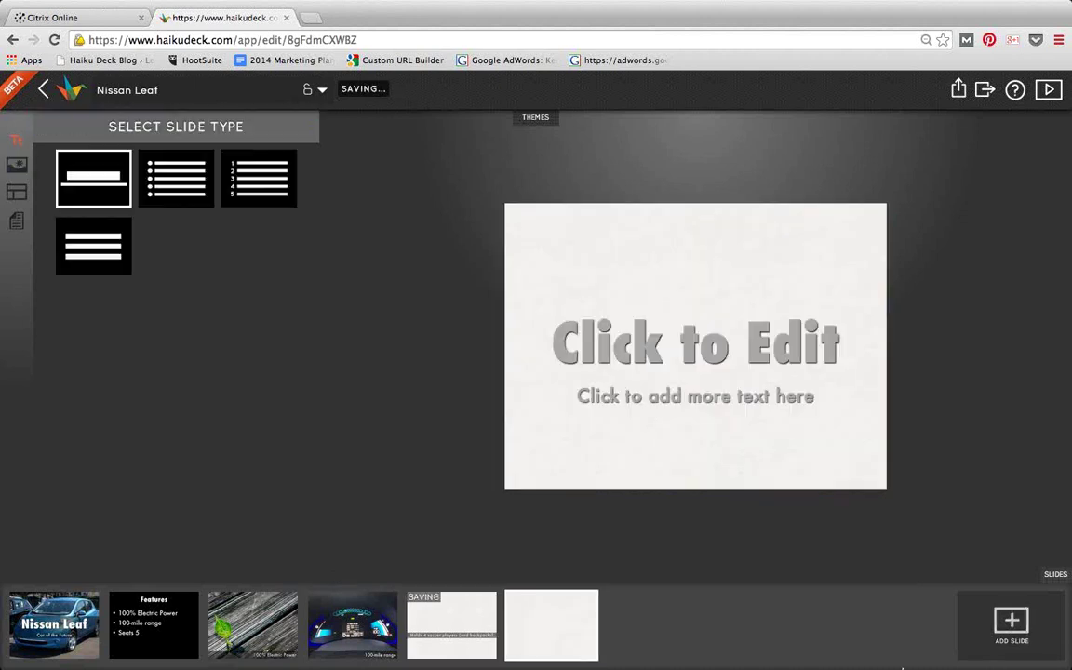
{"action": "left_click", "coordinate": [82, 228]}
{"action": "left_click", "coordinate": [674, 347]}
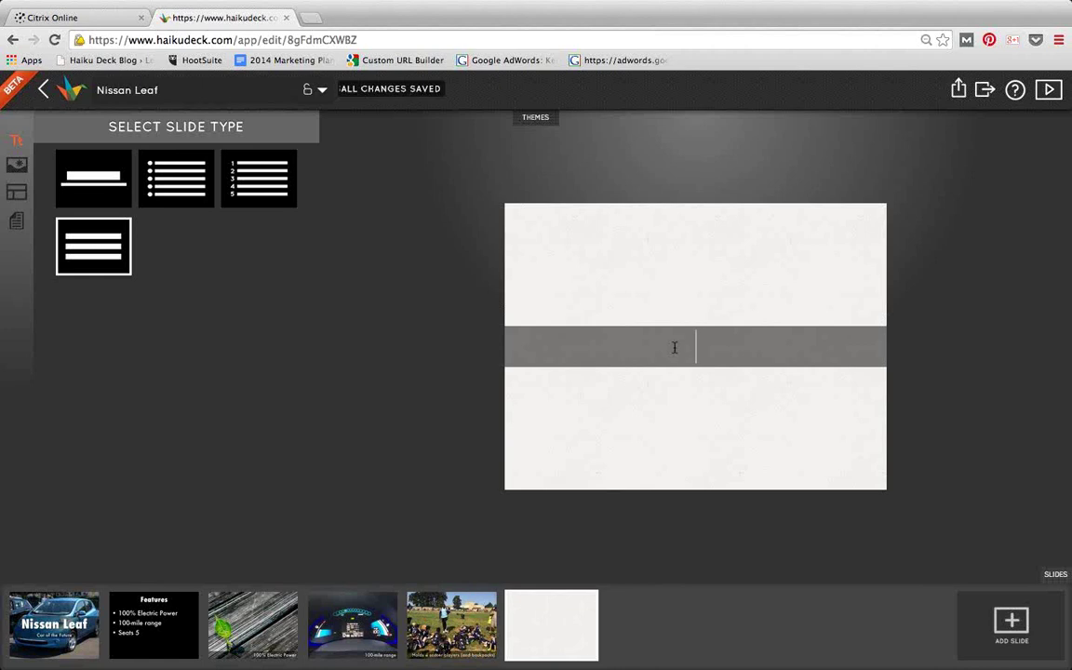
{"action": "type", "text": "\""}
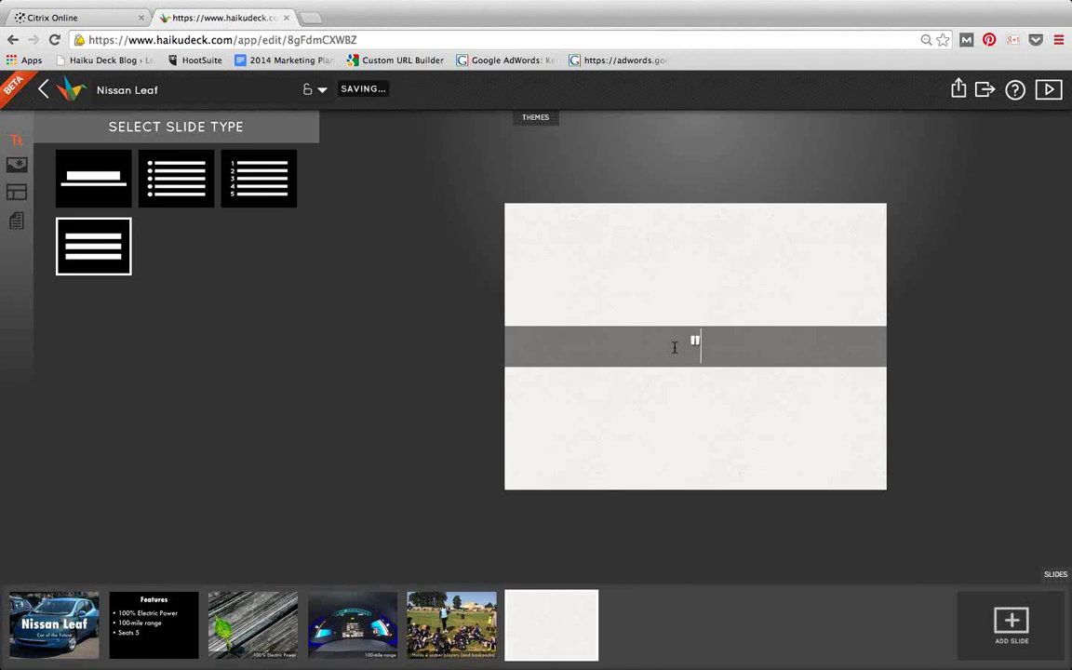
{"action": "type", "text": "I"}
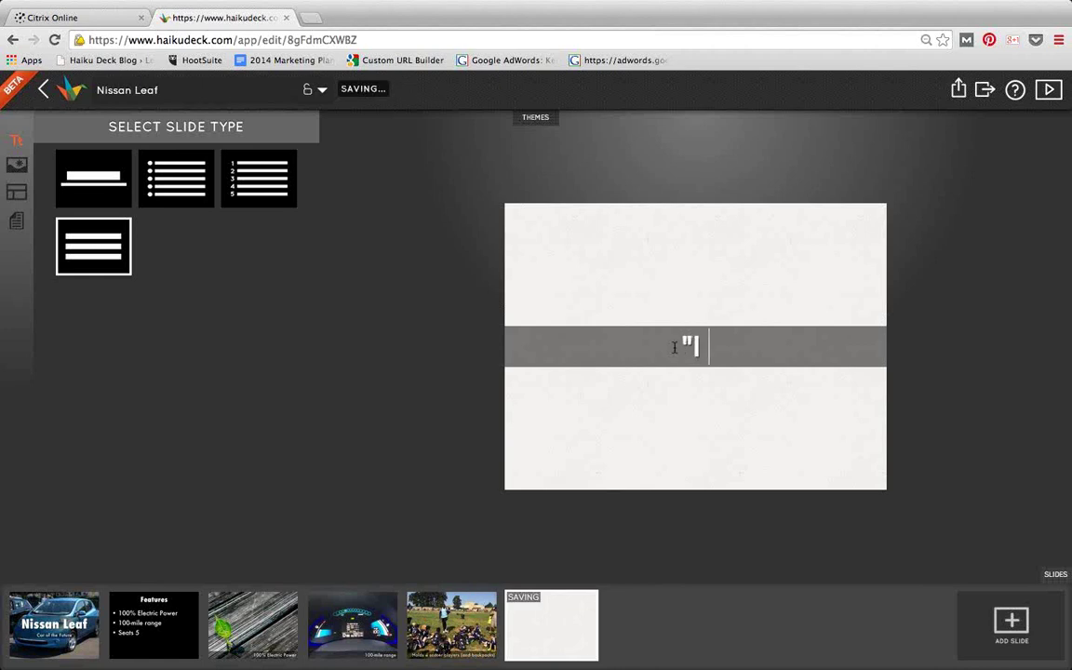
{"action": "type", "text": " expected"}
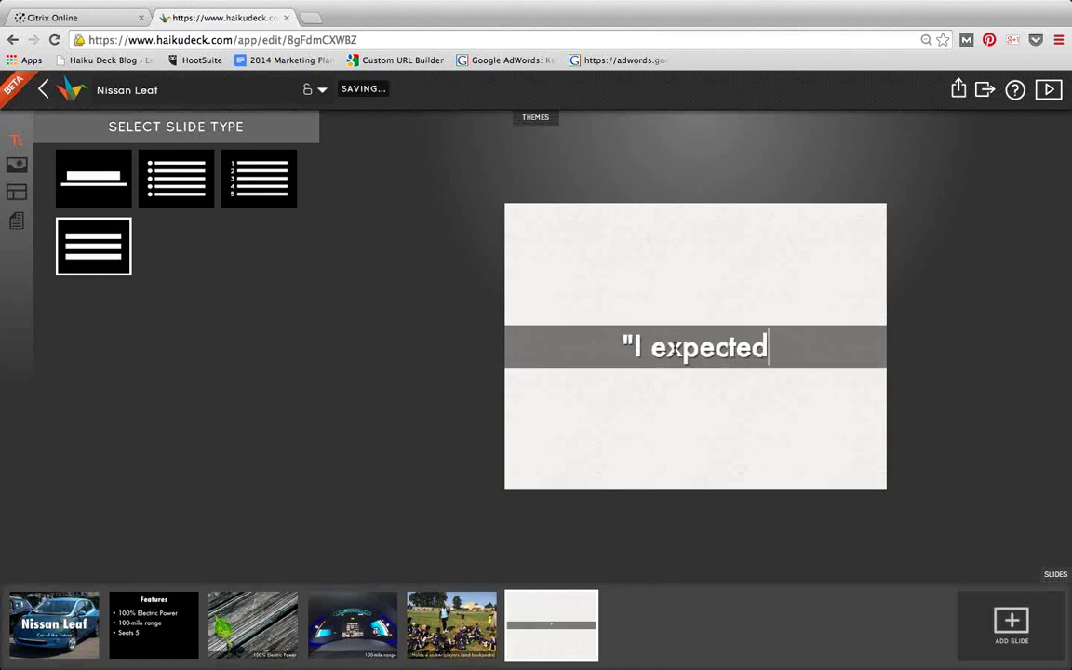
{"action": "type", "text": " to save money on gas"}
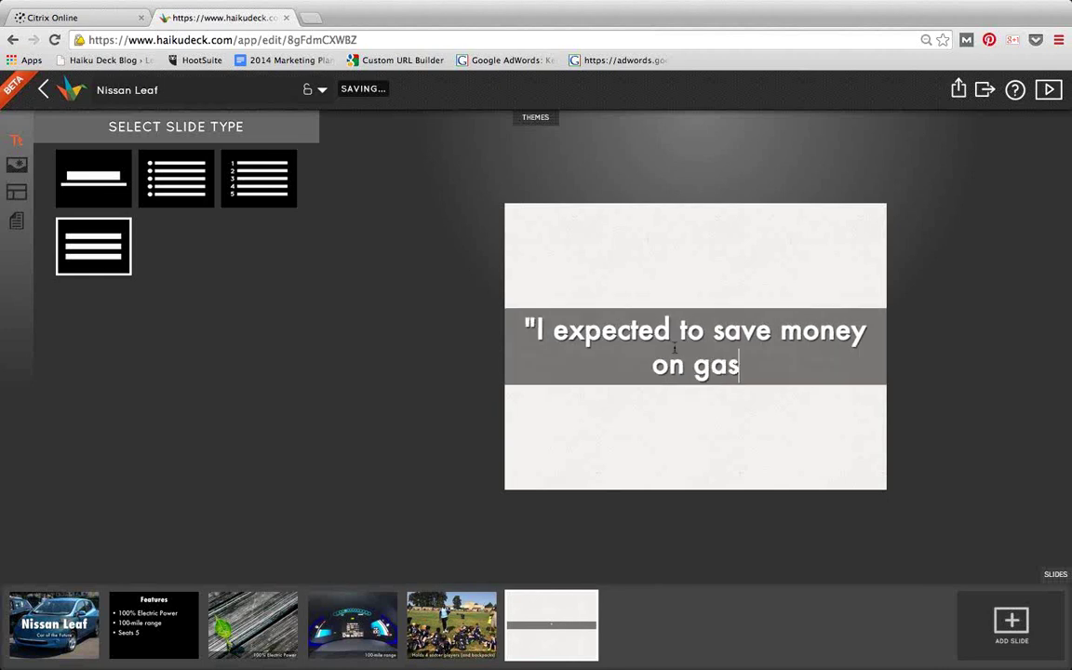
{"action": "type", "text": ". What I didn't expe"}
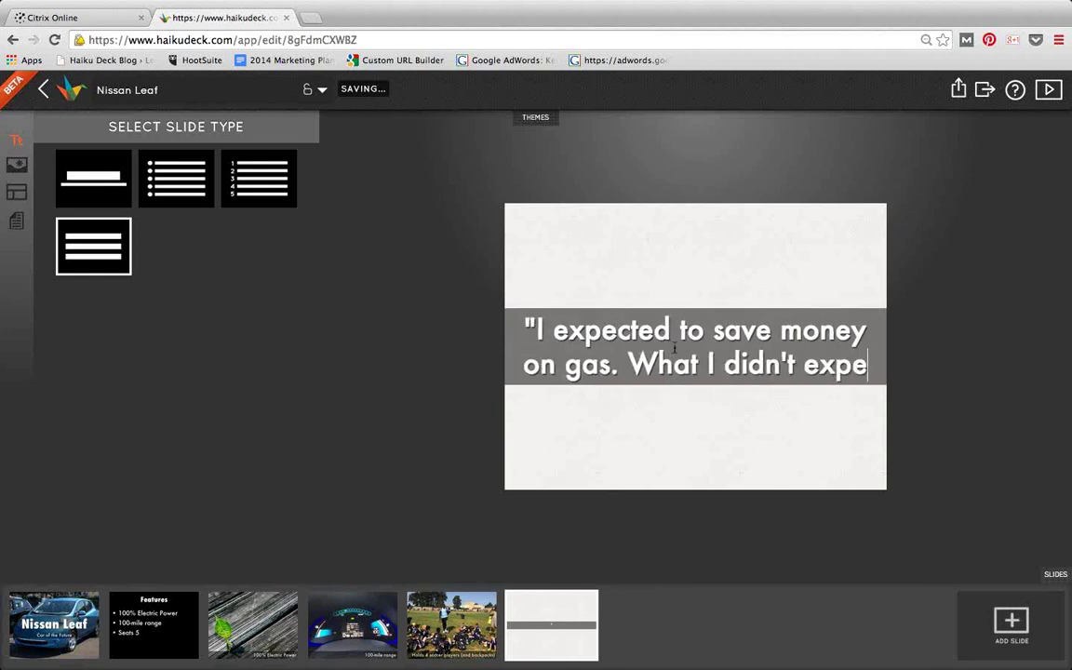
{"action": "type", "text": "ct was that we'd "}
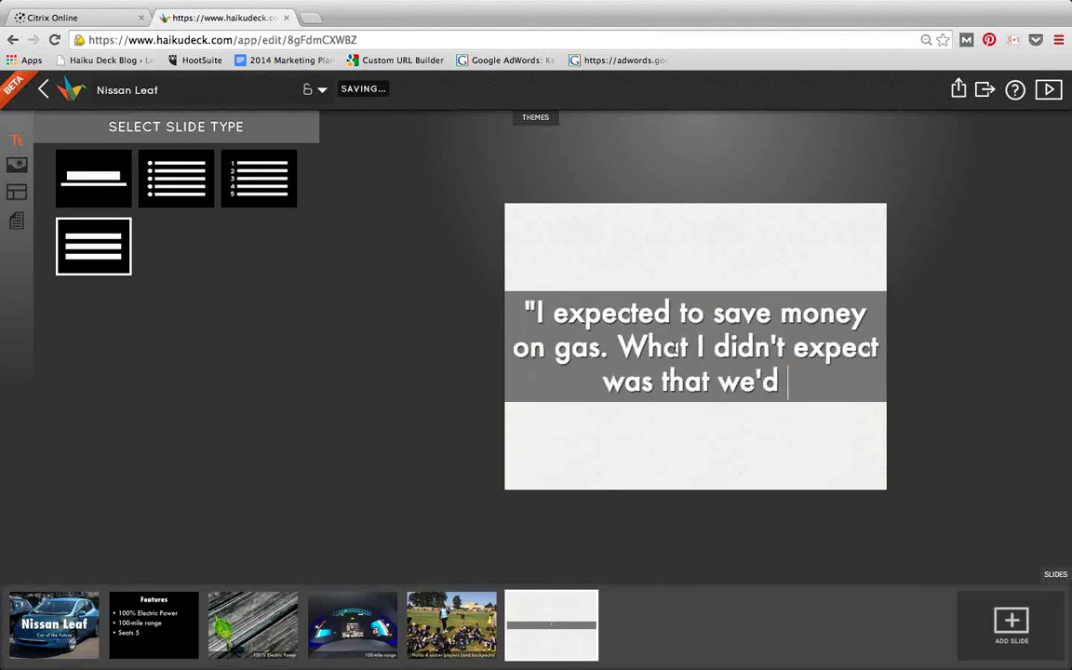
{"action": "type", "text": "save so mu"}
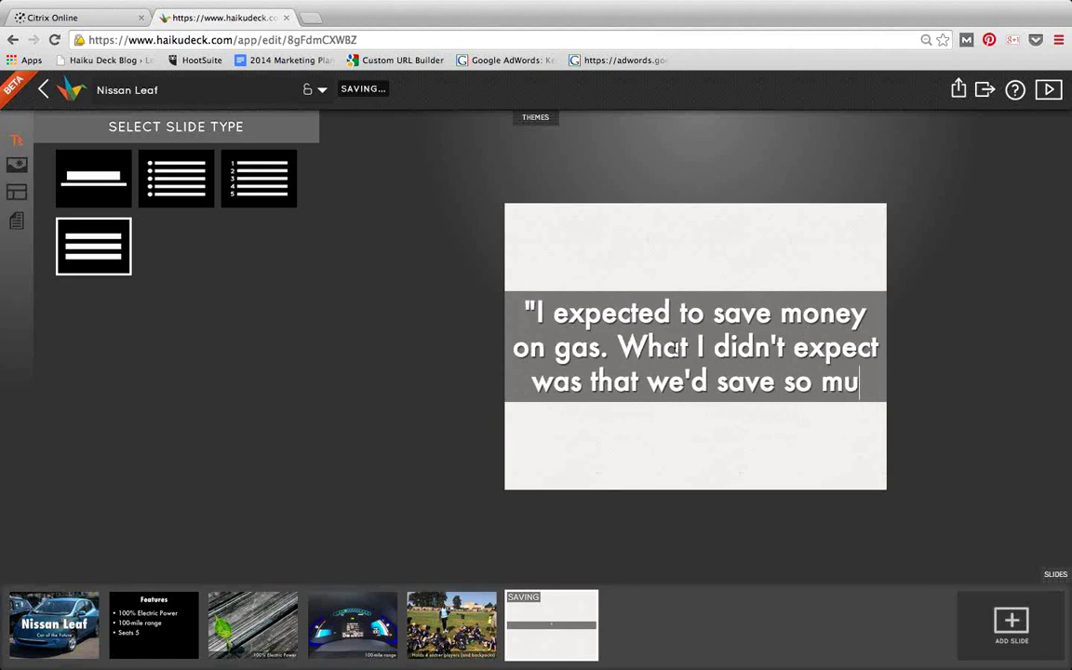
{"action": "key", "text": "BackSpace"}
{"action": "key", "text": "BackSpace"}
{"action": "key", "text": "BackSpace"}
{"action": "key", "text": "BackSpace"}
{"action": "key", "text": "BackSpace"}
{"action": "key", "text": "BackSpace"}
{"action": "key", "text": "BackSpace"}
{"action": "key", "text": "BackSpace"}
{"action": "key", "text": "BackSpace"}
{"action": "key", "text": "BackSpace"}
Step: Complete the sixth slide's quote with "drive our other car less, too. We probably save $100/month from driving the Leaf." and a closing quotation mark
{"action": "type", "text": "drive our other ar"}
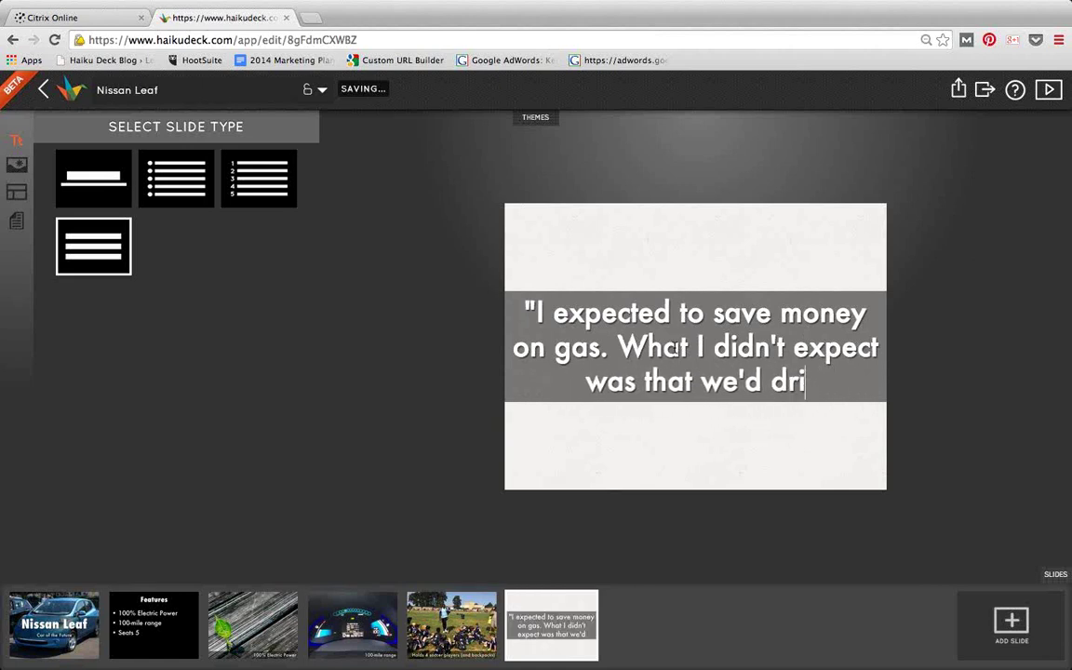
{"action": "key", "text": "BackSpace"}
{"action": "key", "text": "BackSpace"}
{"action": "type", "text": "car "}
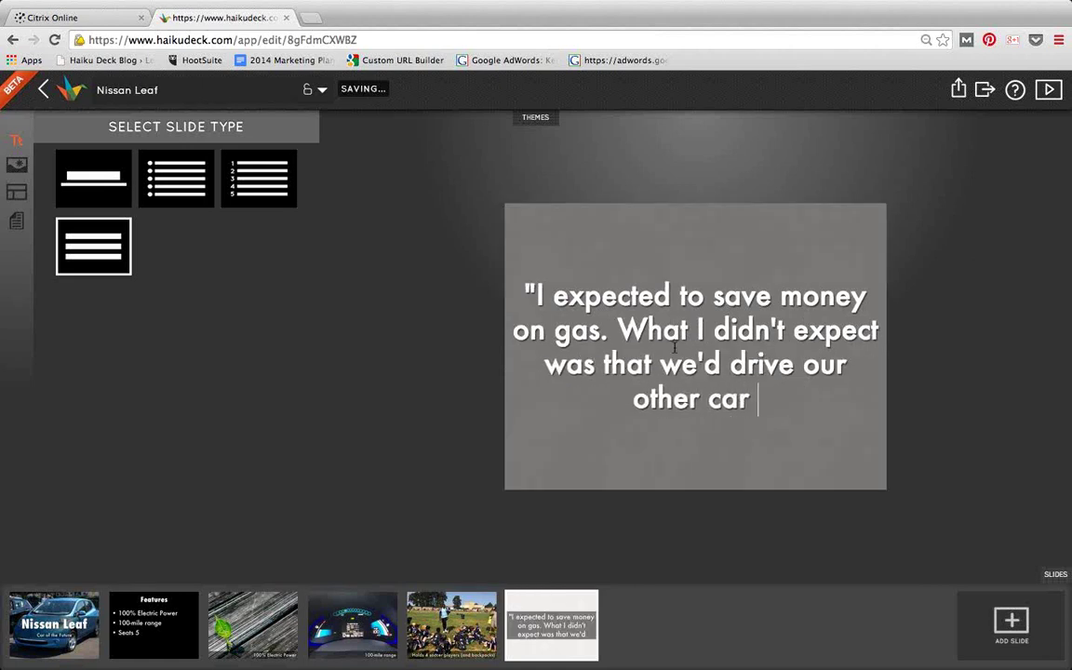
{"action": "type", "text": "less, too. "}
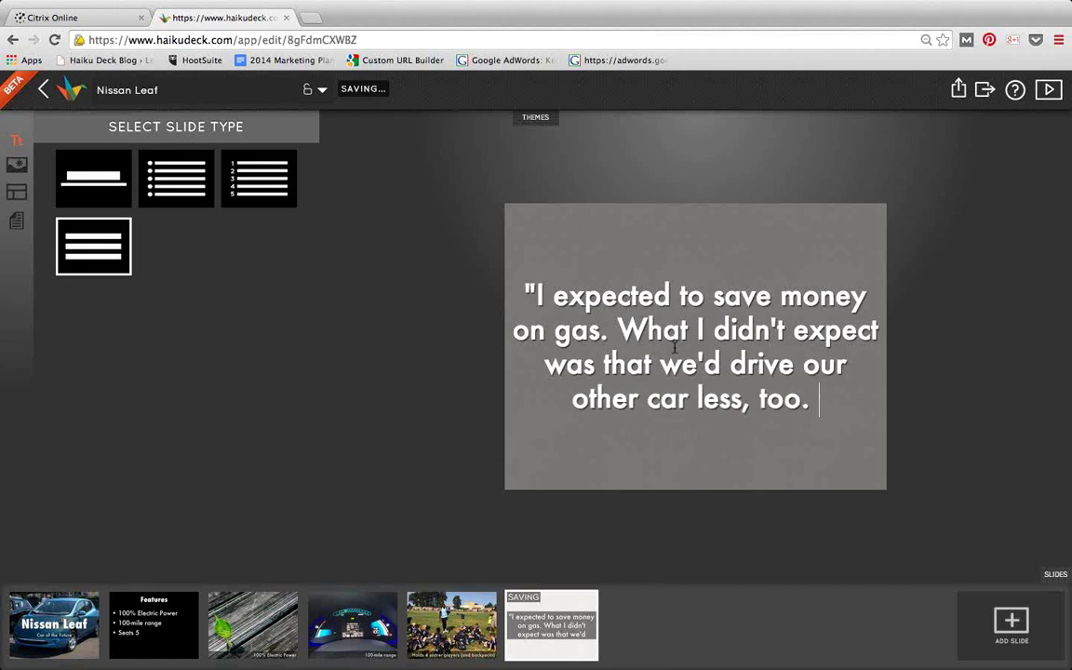
{"action": "type", "text": "We probably save $100/month."}
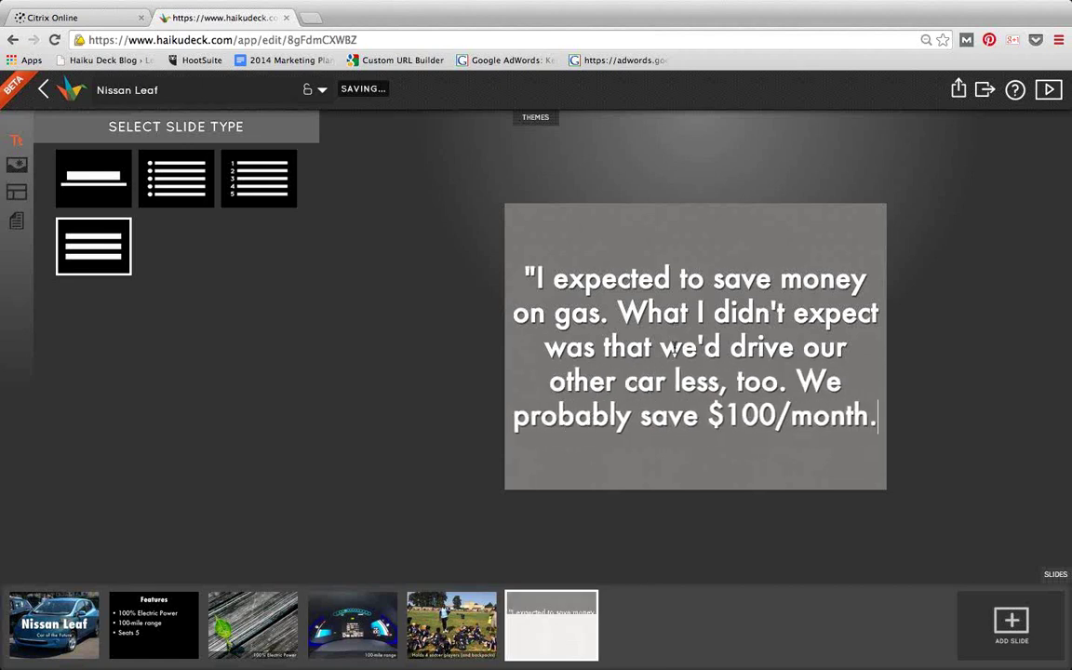
{"action": "key", "text": "BackSpace"}
{"action": "type", "text": "from driving the "}
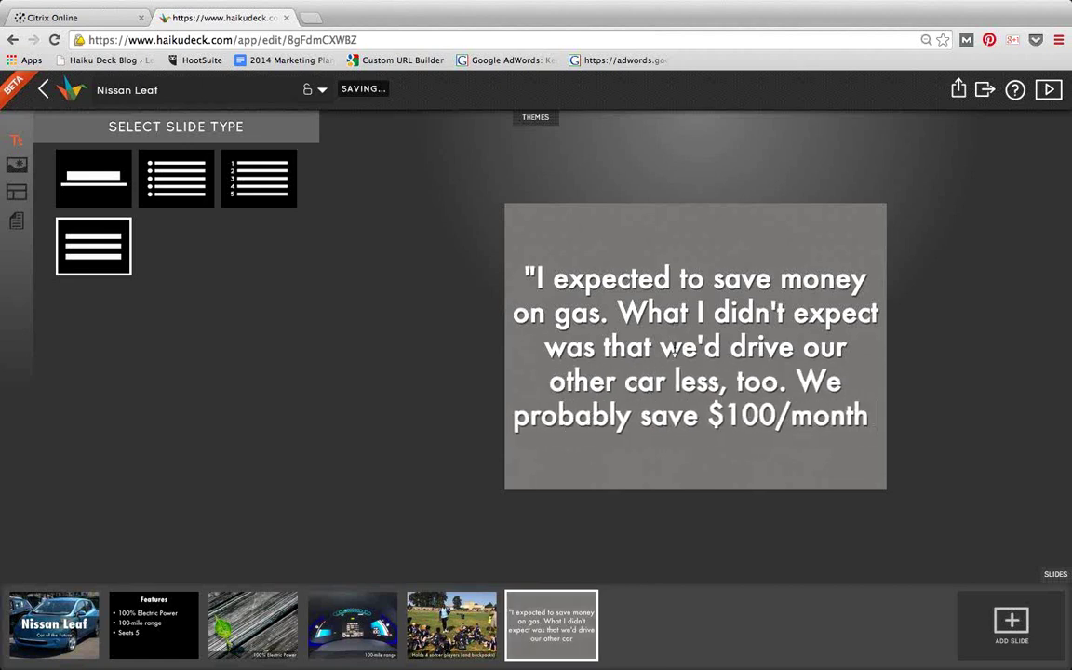
{"action": "type", "text": "Leaf.\""}
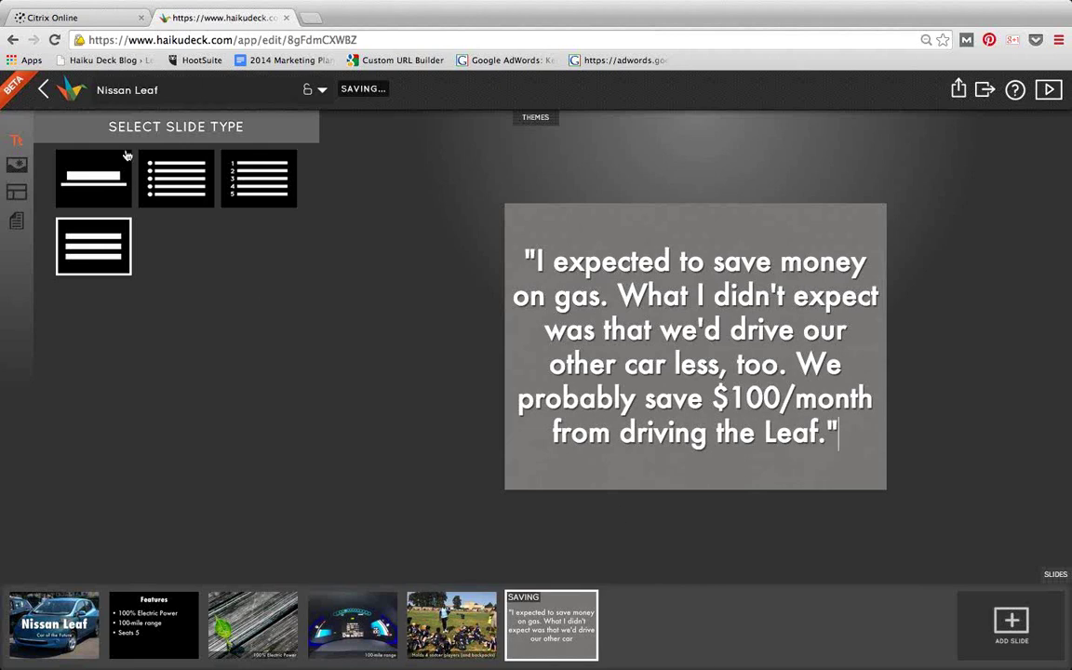
Step: Find images for the suggested word "money" and set the photo of scattered mixed coins as the sixth slide's background
{"action": "left_click", "coordinate": [15, 165]}
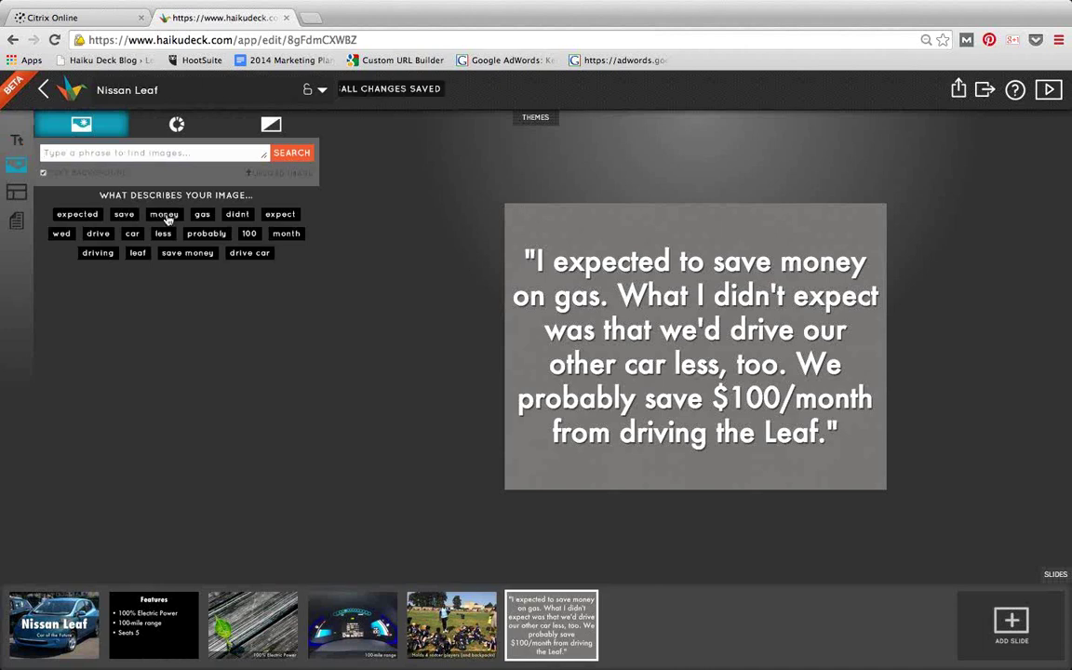
{"action": "left_click", "coordinate": [164, 215]}
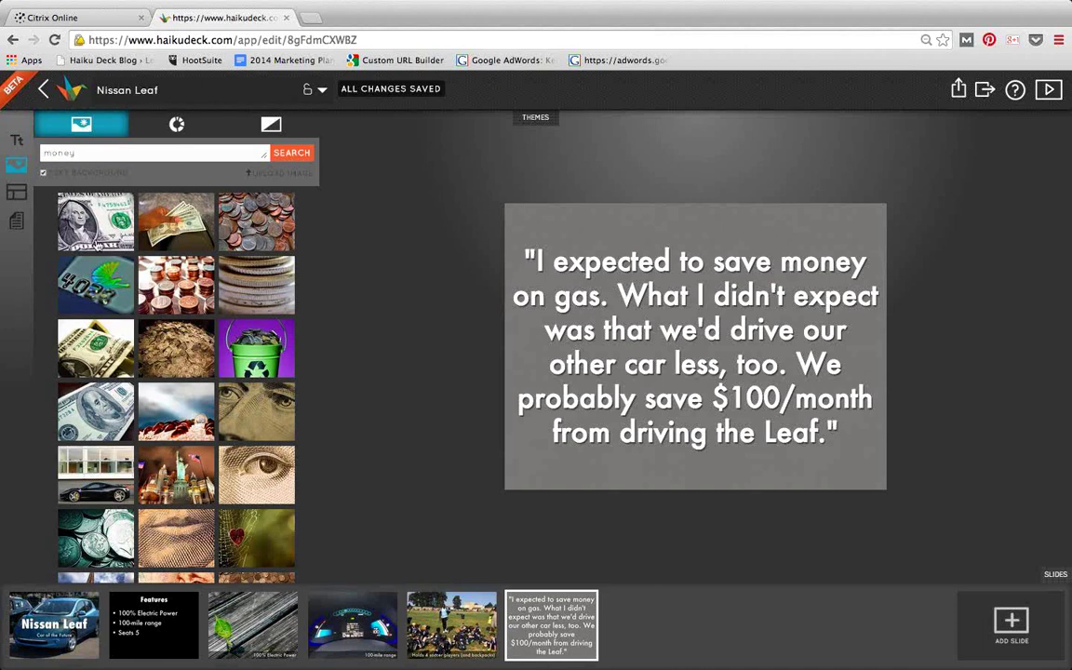
{"action": "left_click", "coordinate": [80, 386]}
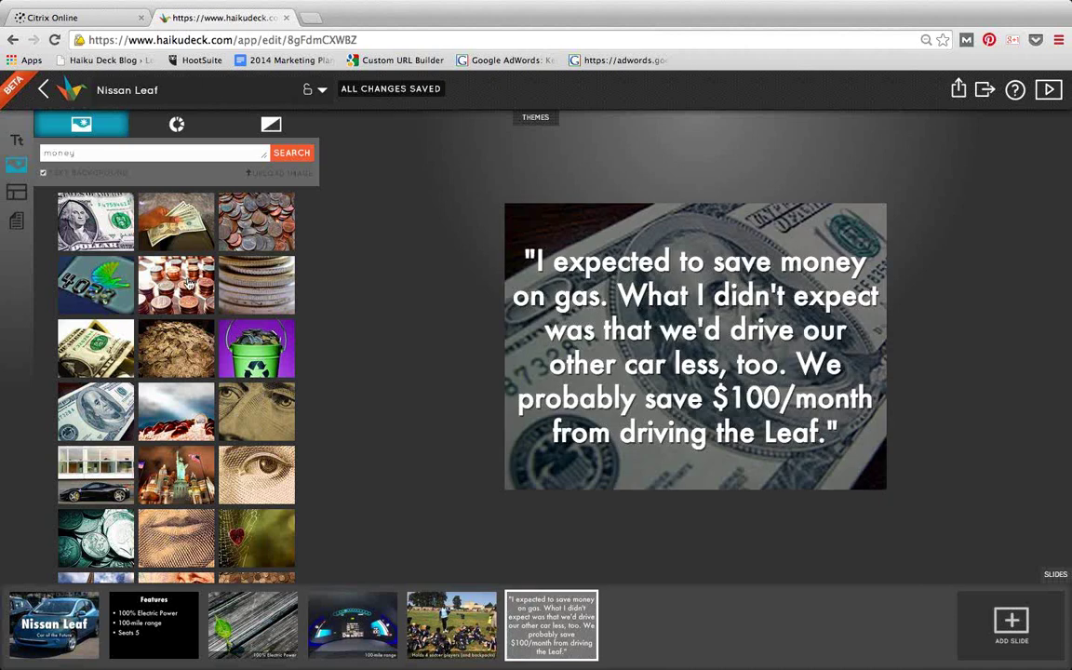
{"action": "left_click", "coordinate": [186, 284]}
{"action": "left_click", "coordinate": [264, 224]}
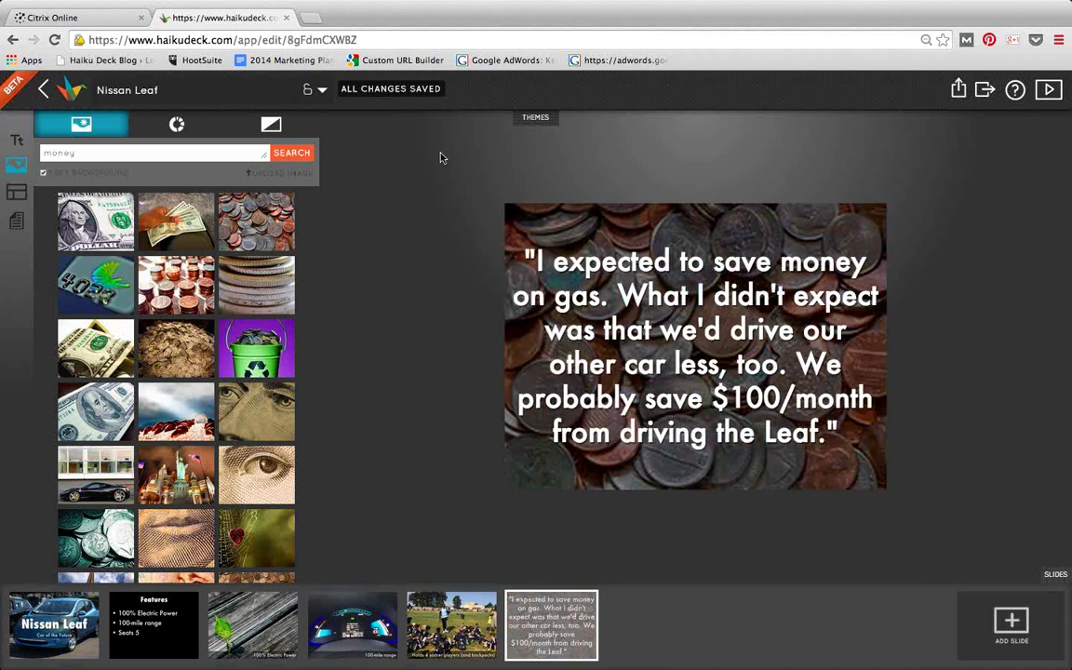
Step: Add a seventh slide, try a ring chart on it and switch it to the large-number statistics chart
{"action": "left_click", "coordinate": [1013, 624]}
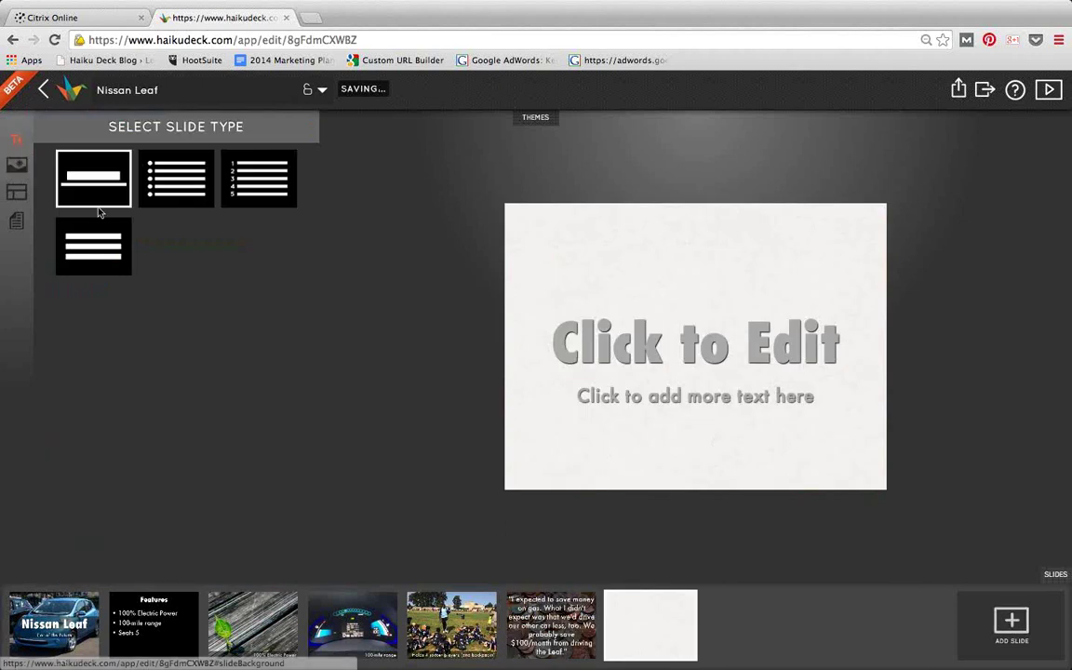
{"action": "left_click", "coordinate": [17, 168]}
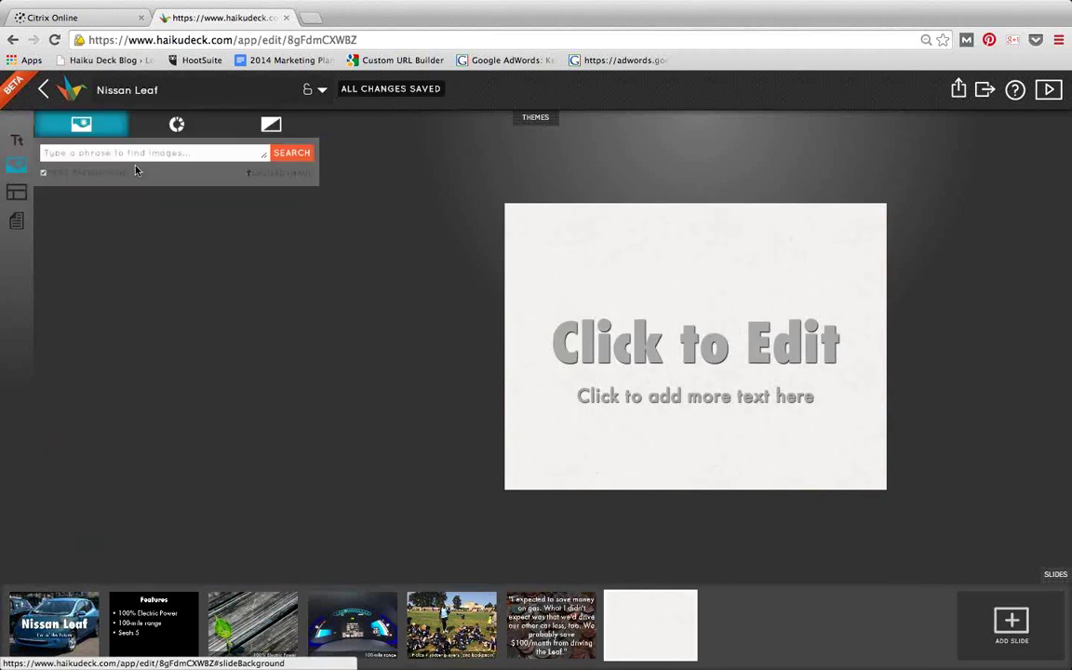
{"action": "left_click", "coordinate": [179, 126]}
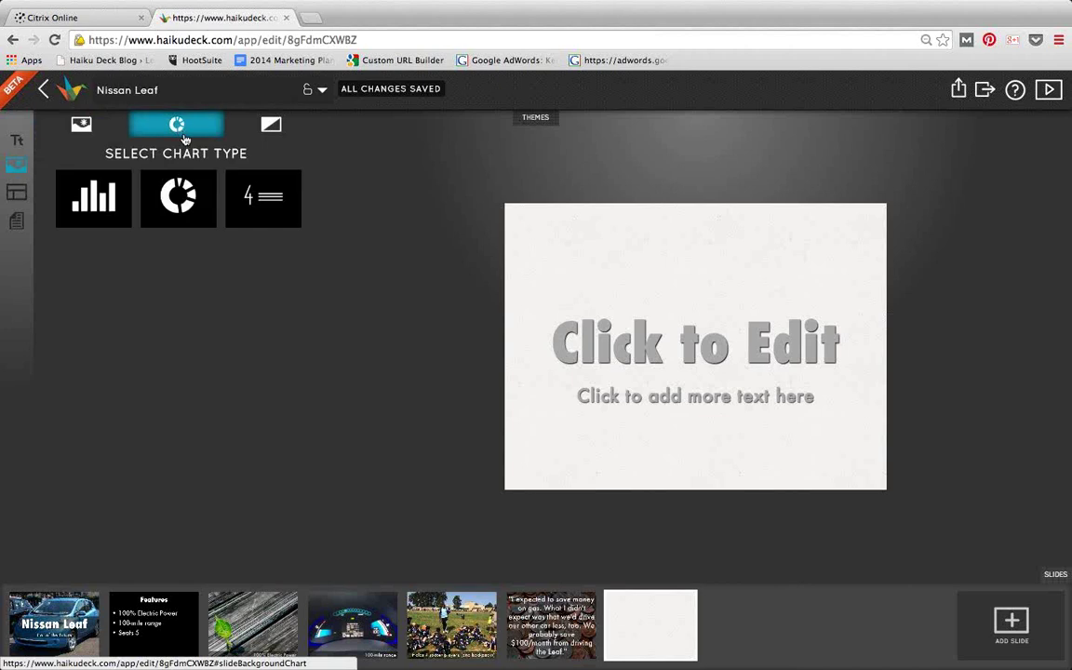
{"action": "left_click", "coordinate": [181, 200]}
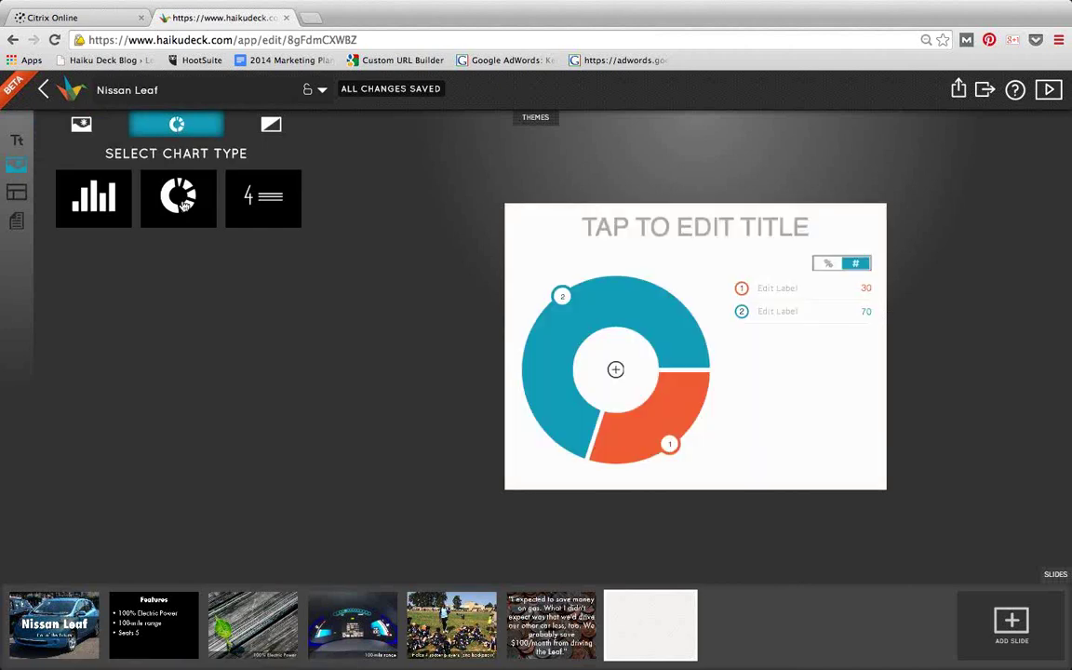
{"action": "left_click", "coordinate": [261, 203]}
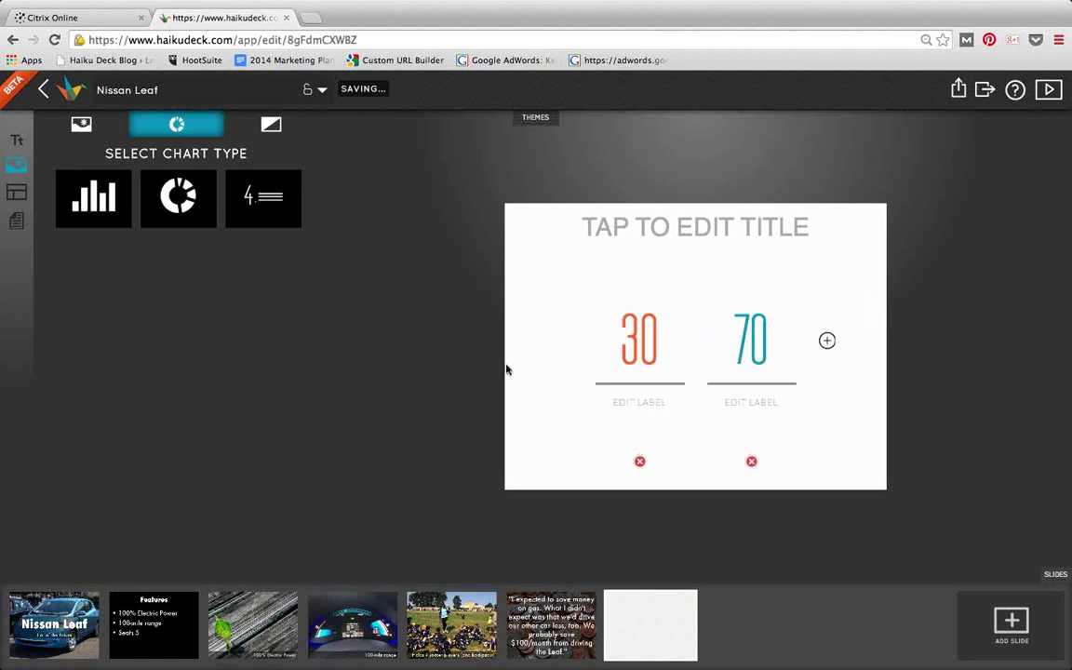
Step: Try the bar chart type on the seventh slide and raise its two bars to 36 and 73
{"action": "left_click", "coordinate": [130, 180]}
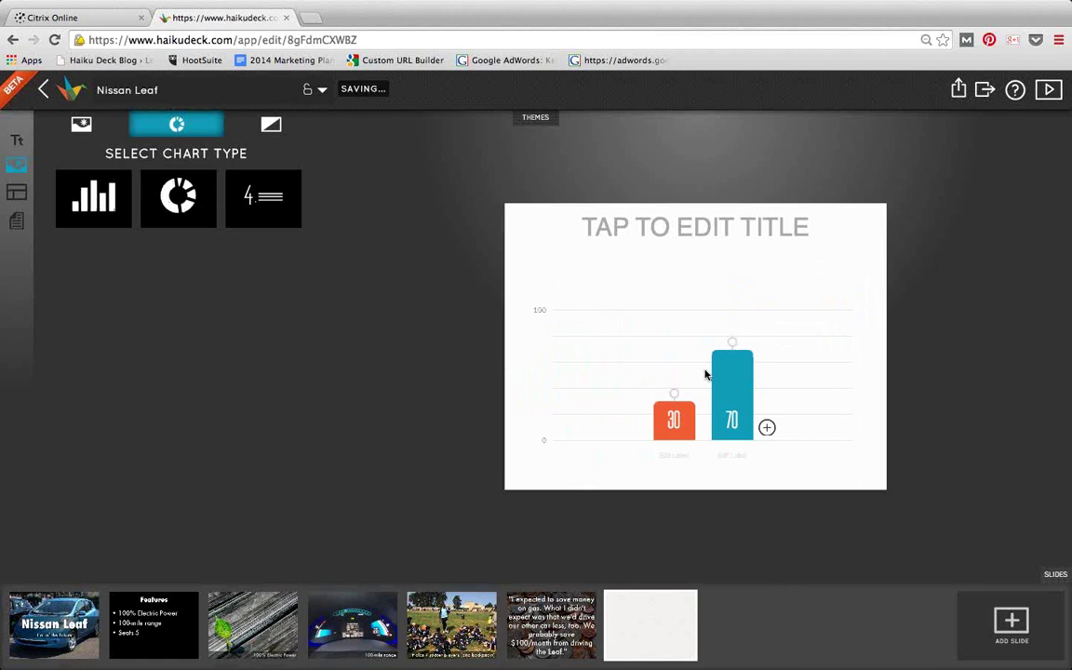
{"action": "mouse_move", "coordinate": [727, 348]}
{"action": "left_mouse_down"}
{"action": "mouse_move", "coordinate": [730, 376]}
{"action": "mouse_move", "coordinate": [730, 343]}
{"action": "left_mouse_up"}
{"action": "mouse_move", "coordinate": [674, 398]}
{"action": "left_mouse_down"}
{"action": "mouse_move", "coordinate": [674, 383]}
{"action": "mouse_move", "coordinate": [674, 398]}
{"action": "left_mouse_up"}
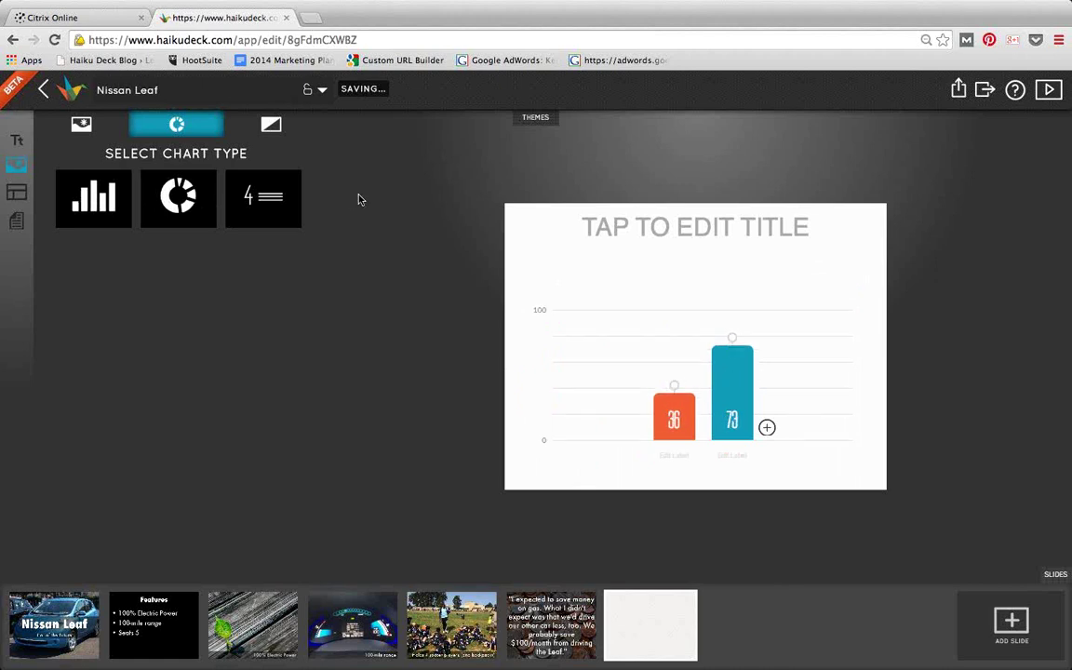
Step: Switch the seventh slide to the large-number statistics chart and title it "BY THE NUMBERS"
{"action": "left_click", "coordinate": [234, 181]}
{"action": "left_click", "coordinate": [659, 229]}
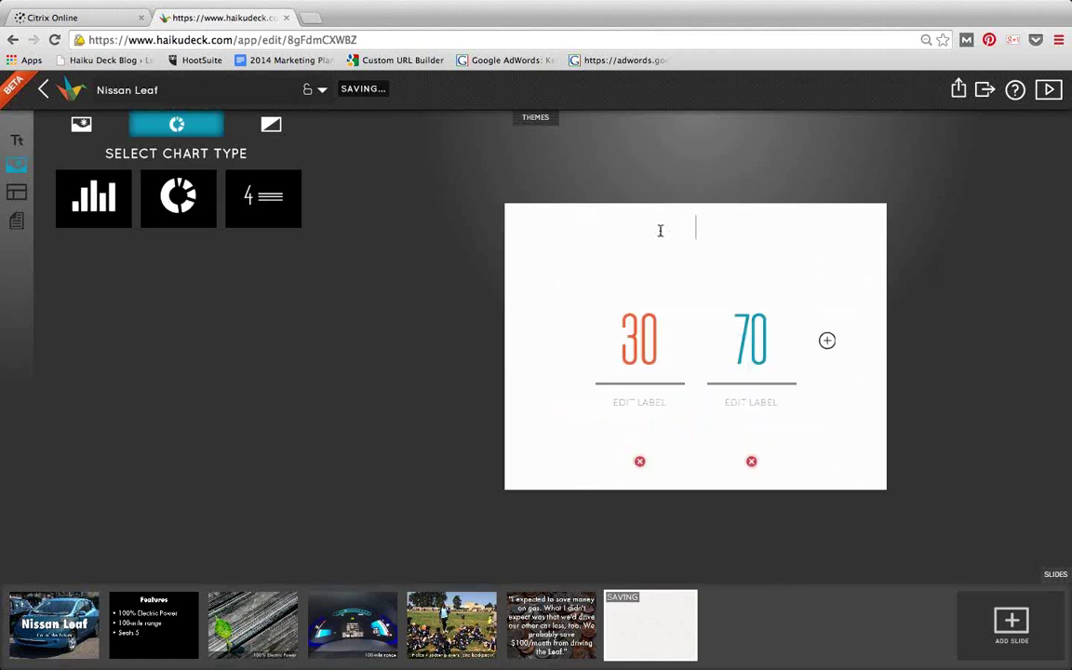
{"action": "type", "text": "By"}
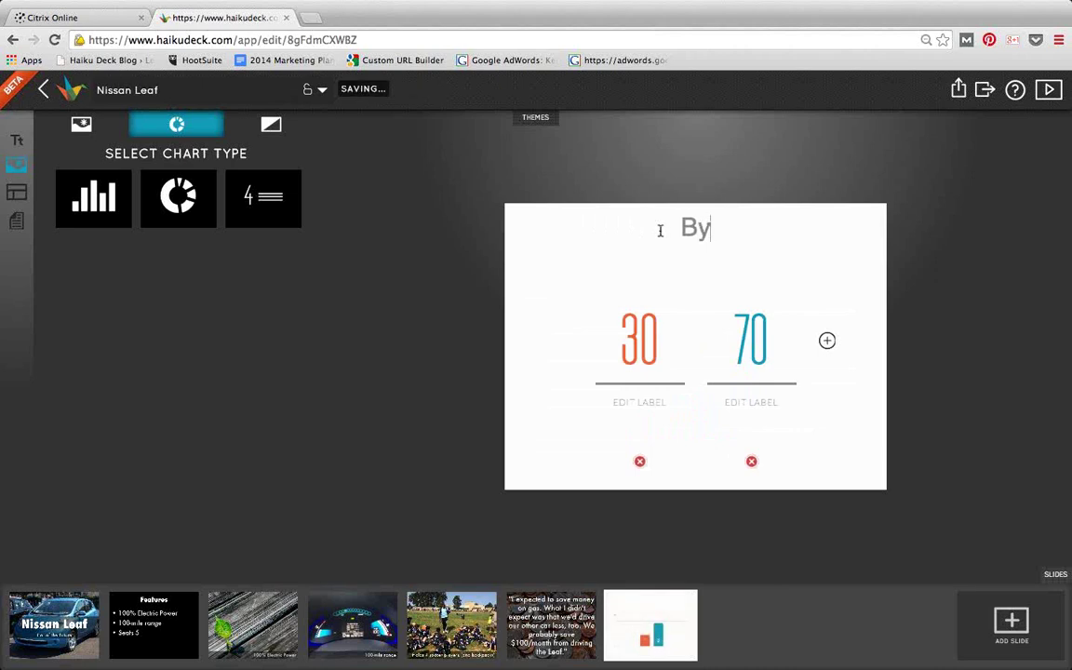
{"action": "key", "text": "BackSpace"}
{"action": "type", "text": "Y THE NUMBERS"}
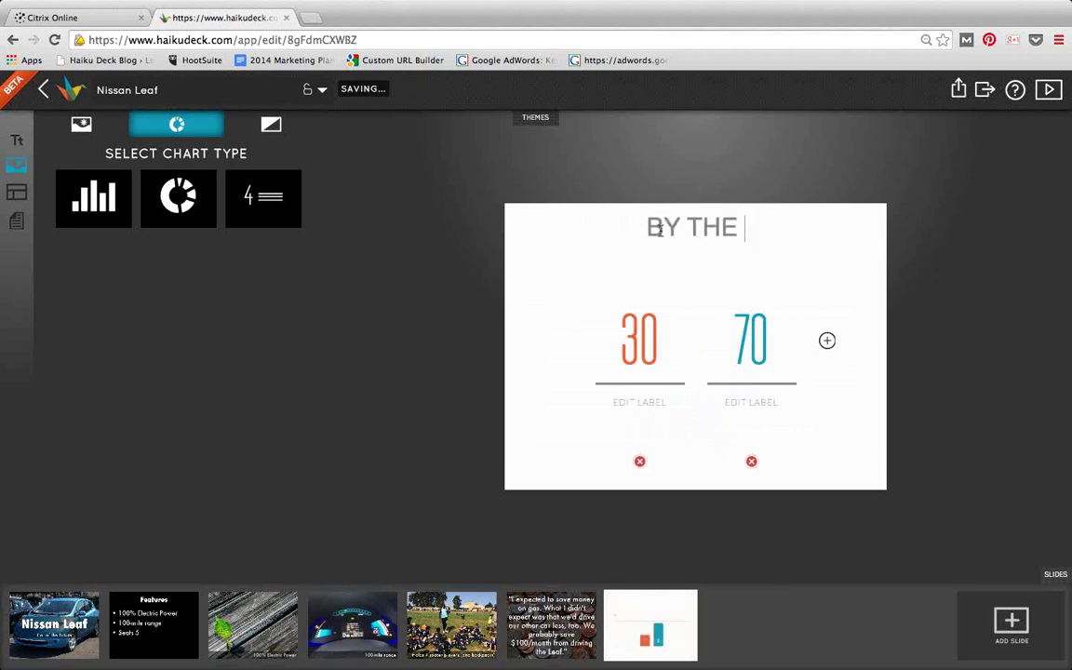
Step: Label the first two statistics "Gas" and "Maintenance" and set both values to $0
{"action": "left_click", "coordinate": [637, 404]}
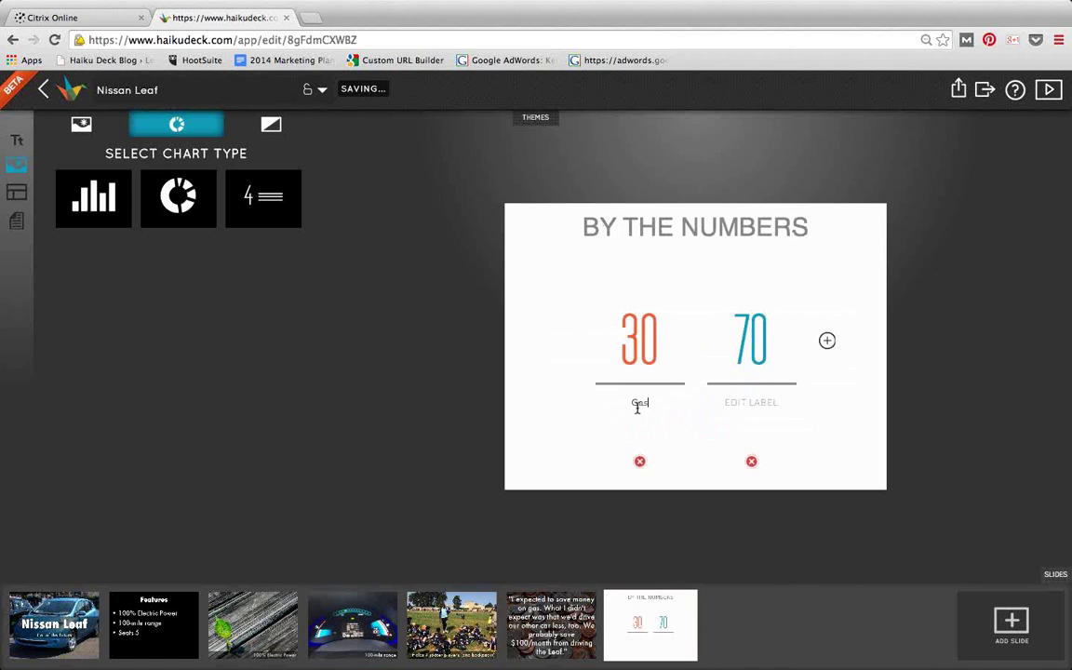
{"action": "left_click", "coordinate": [639, 349]}
{"action": "key", "text": "BackSpace"}
{"action": "key", "text": "Delete"}
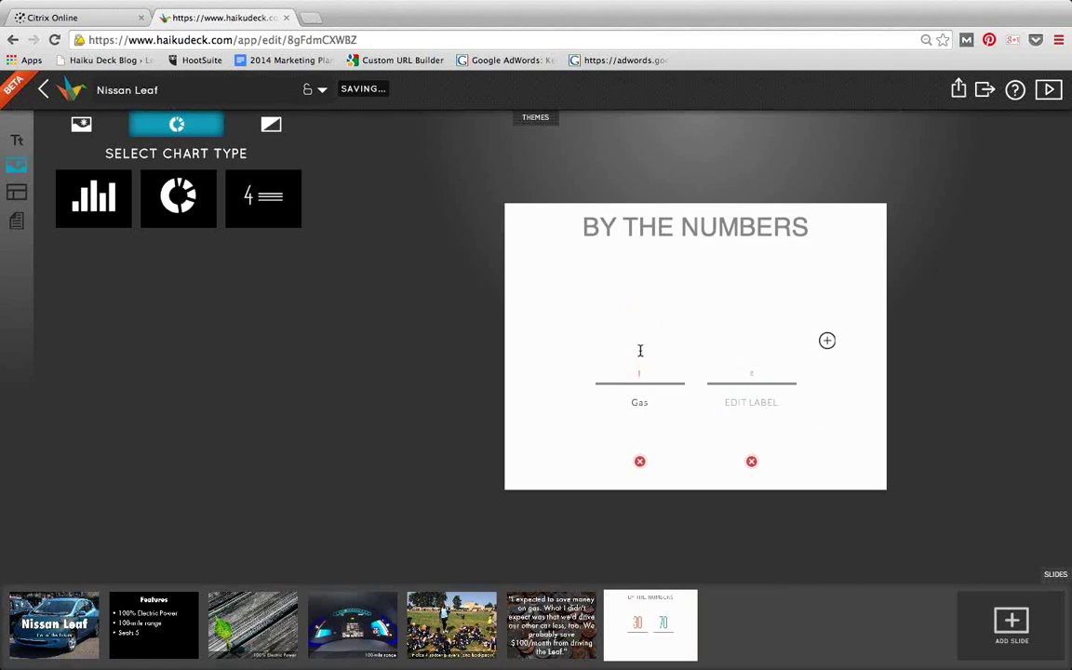
{"action": "left_click", "coordinate": [738, 407]}
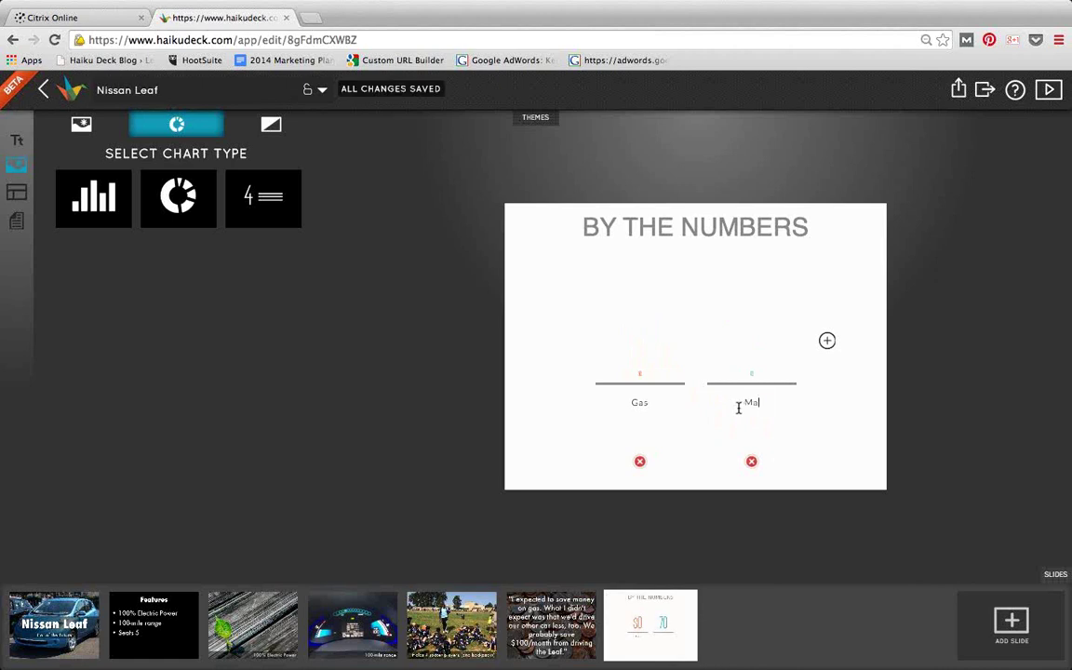
{"action": "type", "text": "Maintenance"}
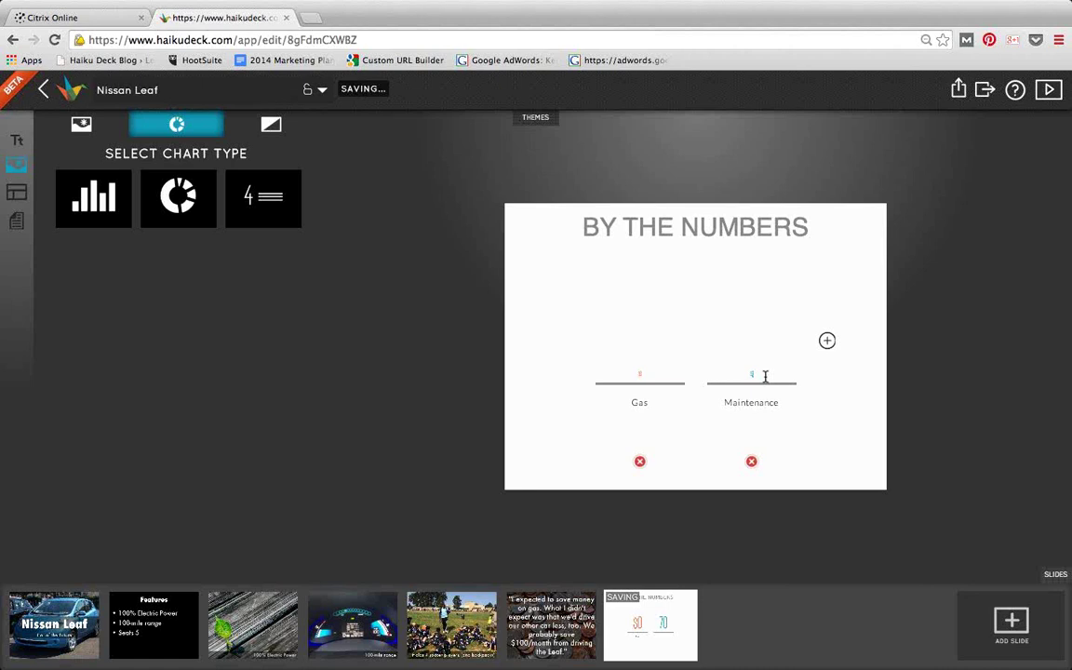
Step: Add a third statistic labelled "Happiness" with the value 100, and reload the chart slide by switching to the quote slide and back
{"action": "left_click", "coordinate": [828, 340]}
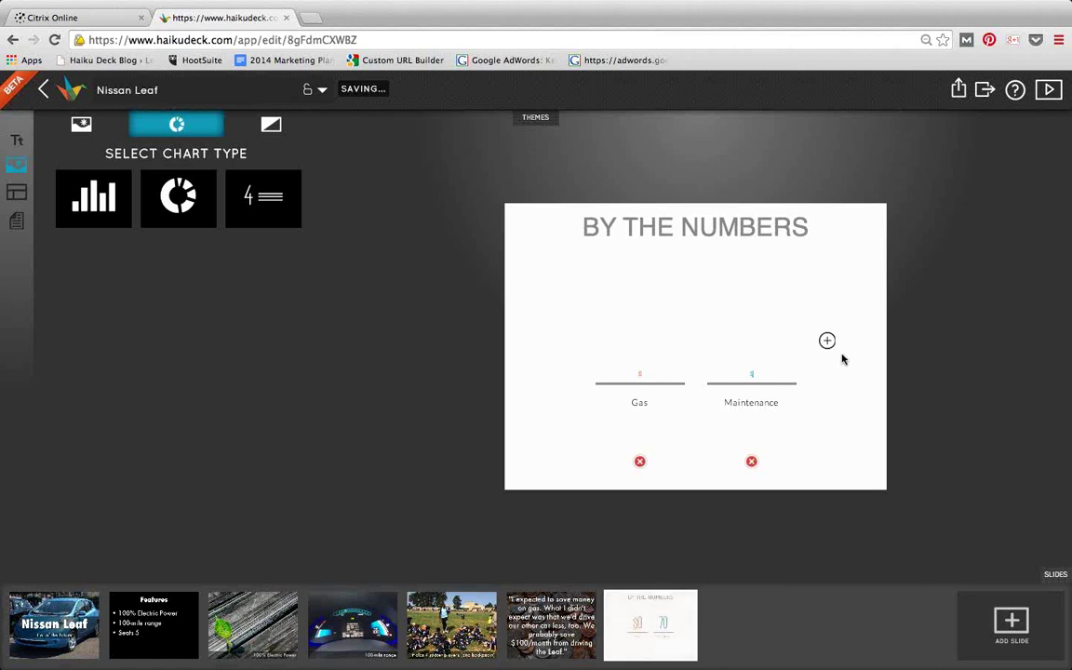
{"action": "left_click", "coordinate": [788, 406]}
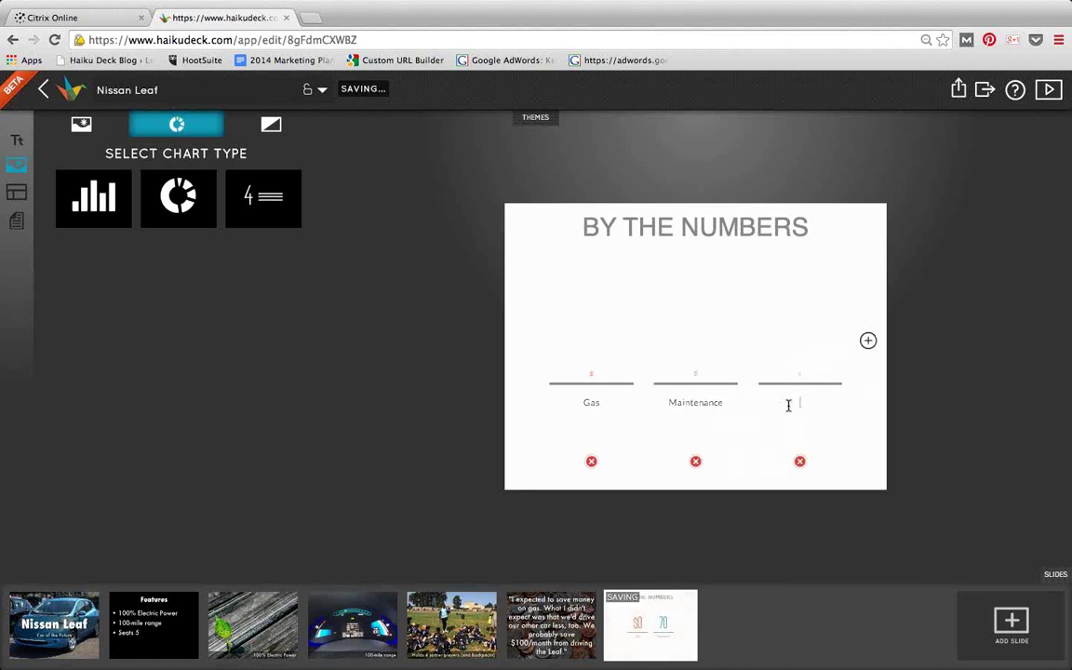
{"action": "type", "text": "Happiness"}
{"action": "left_click", "coordinate": [816, 378]}
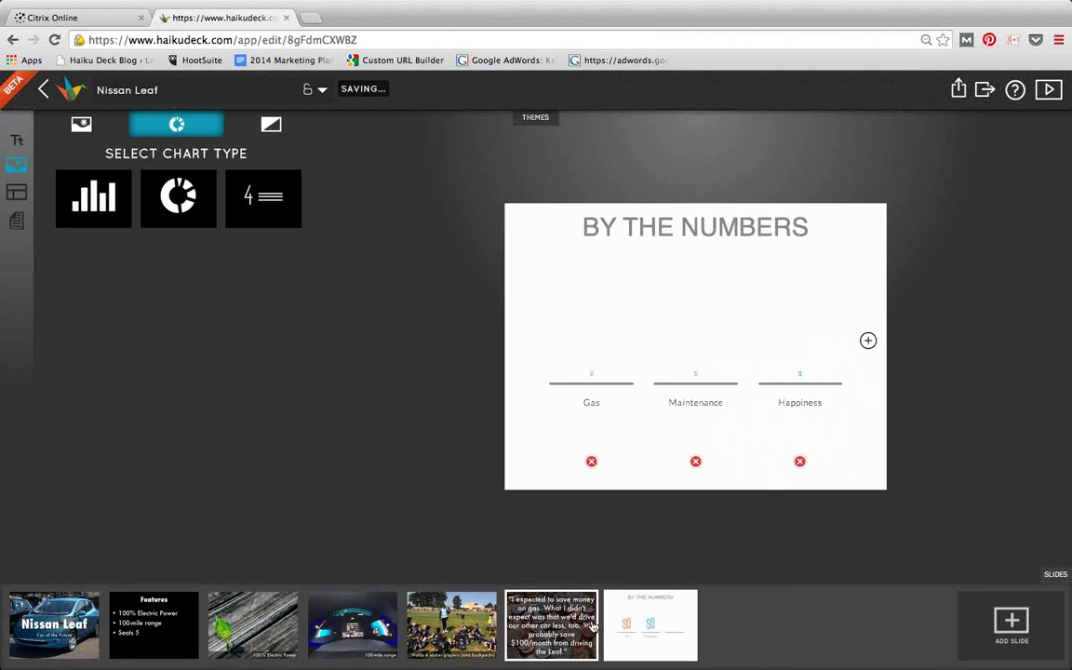
{"action": "left_click", "coordinate": [566, 612]}
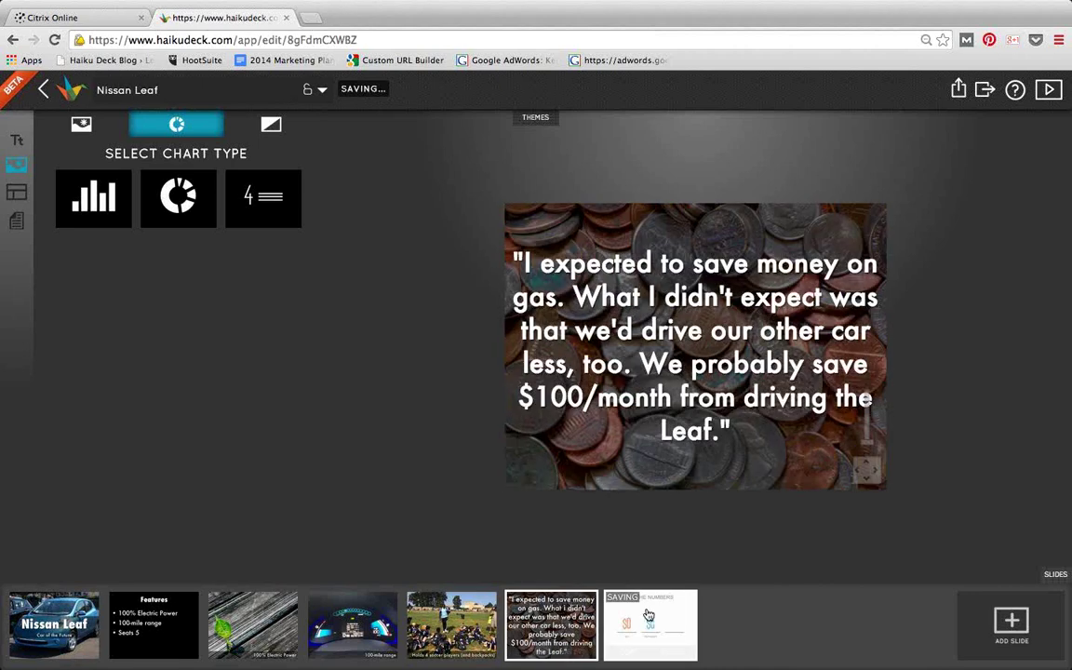
{"action": "left_click", "coordinate": [653, 606]}
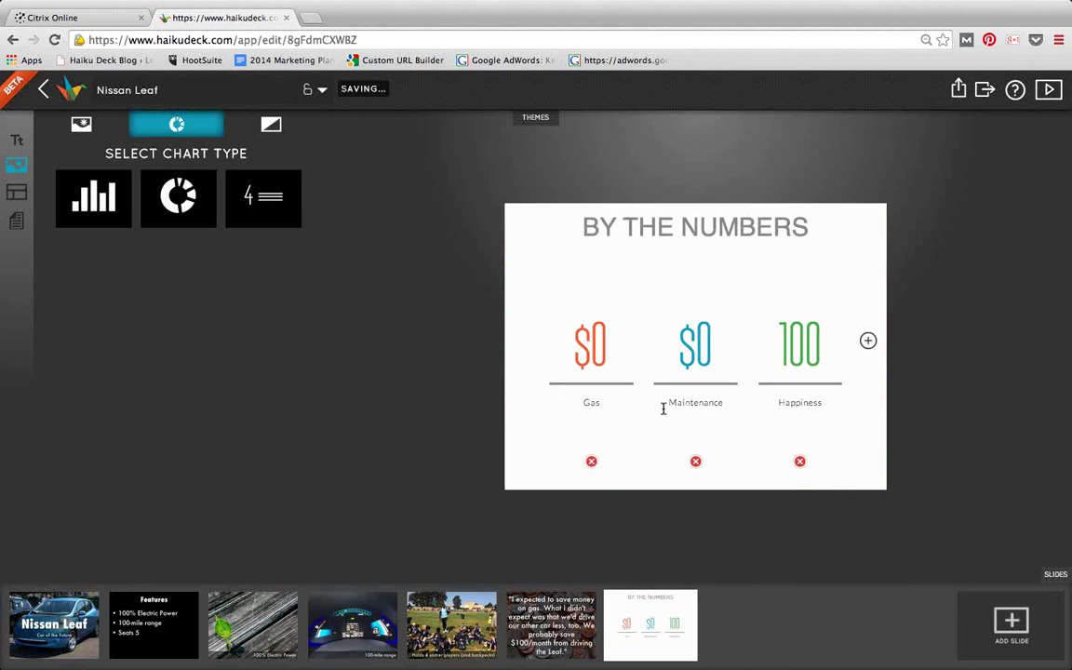
Step: Look over the deck's sharing options and export the presentation in .PPT format
{"action": "mouse_move", "coordinate": [322, 626]}
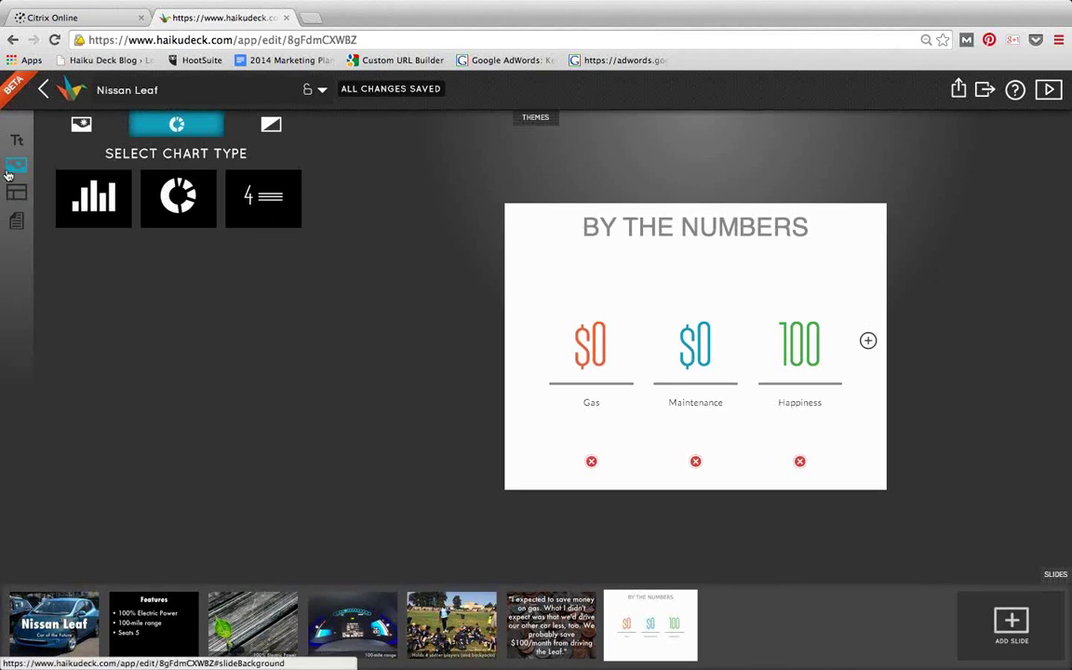
{"action": "left_click", "coordinate": [960, 90]}
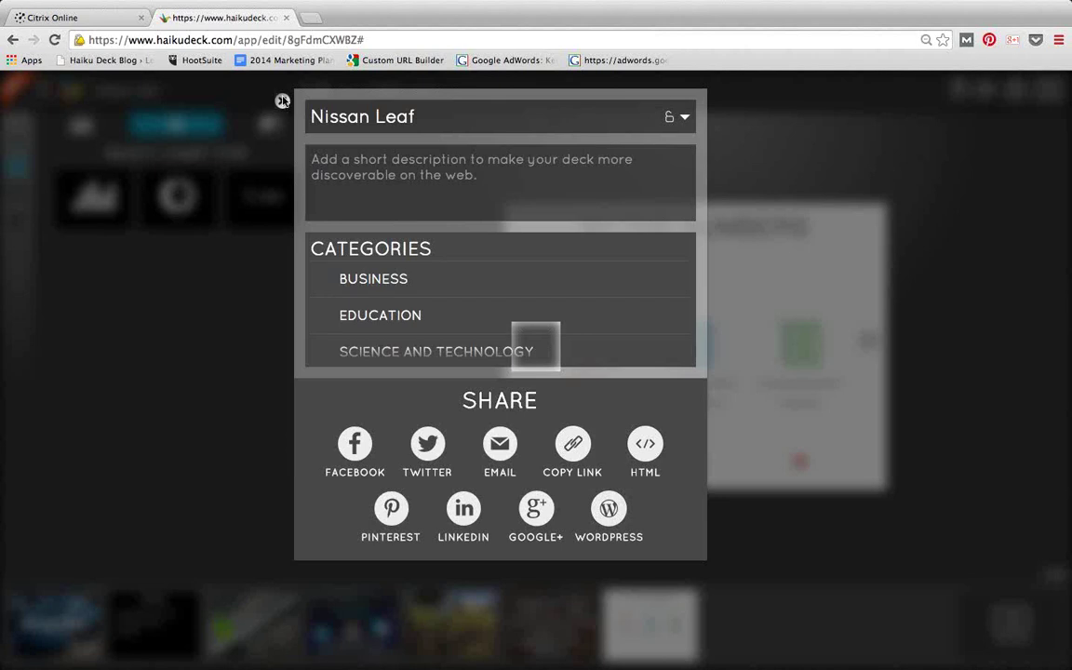
{"action": "left_click", "coordinate": [282, 101]}
{"action": "left_click", "coordinate": [1017, 88]}
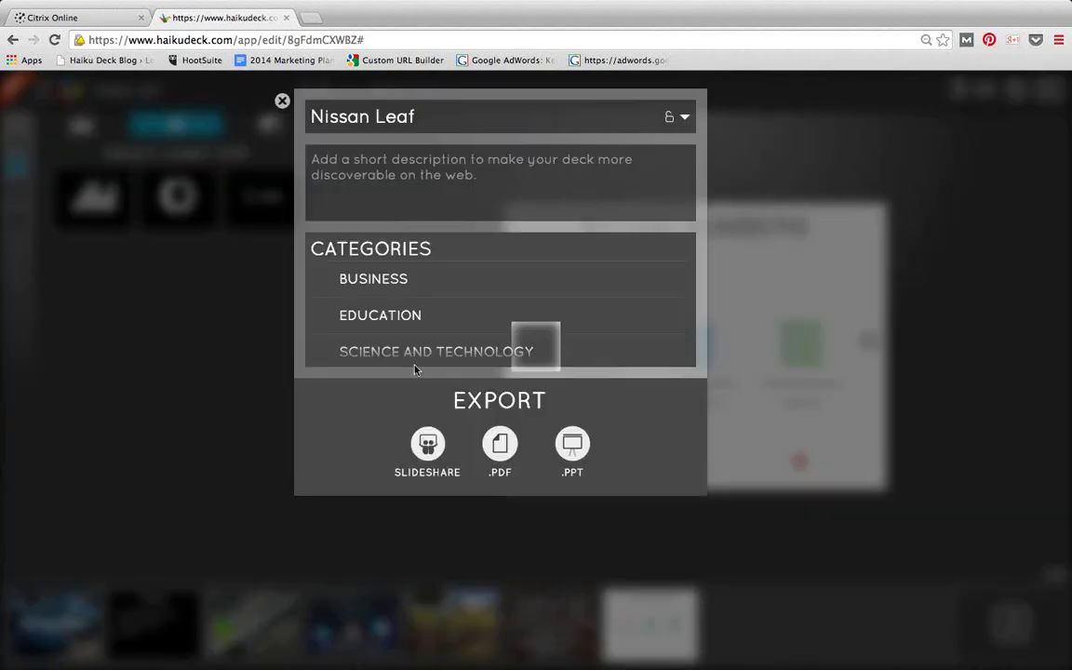
{"action": "left_click", "coordinate": [573, 447]}
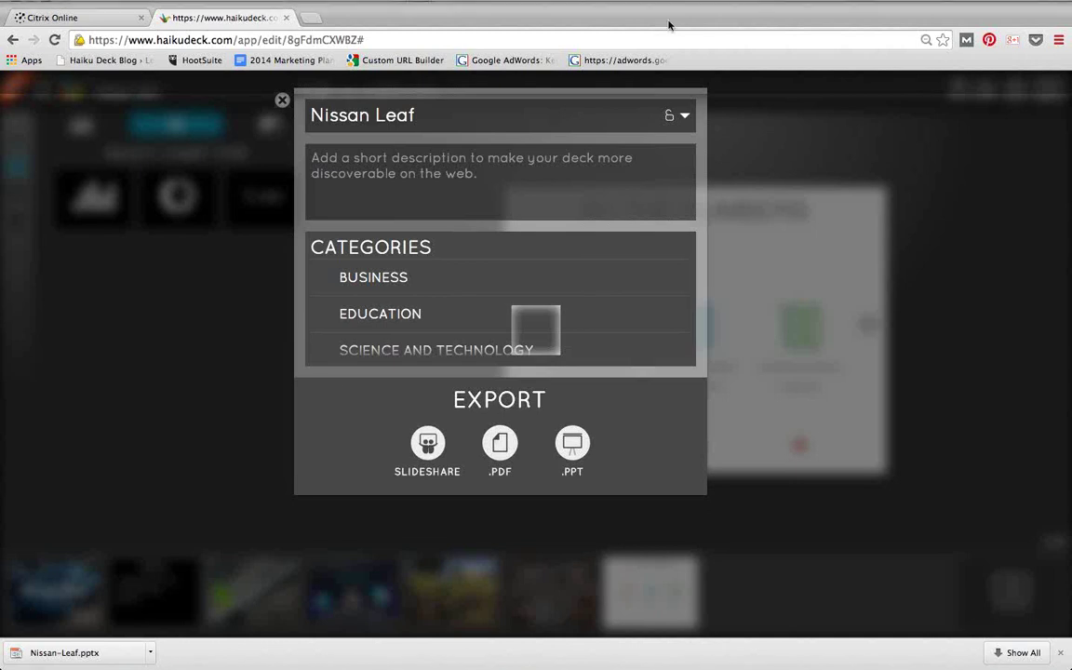
Step: Close the export options and switch to GoToMeeting
{"action": "mouse_move", "coordinate": [1057, 11]}
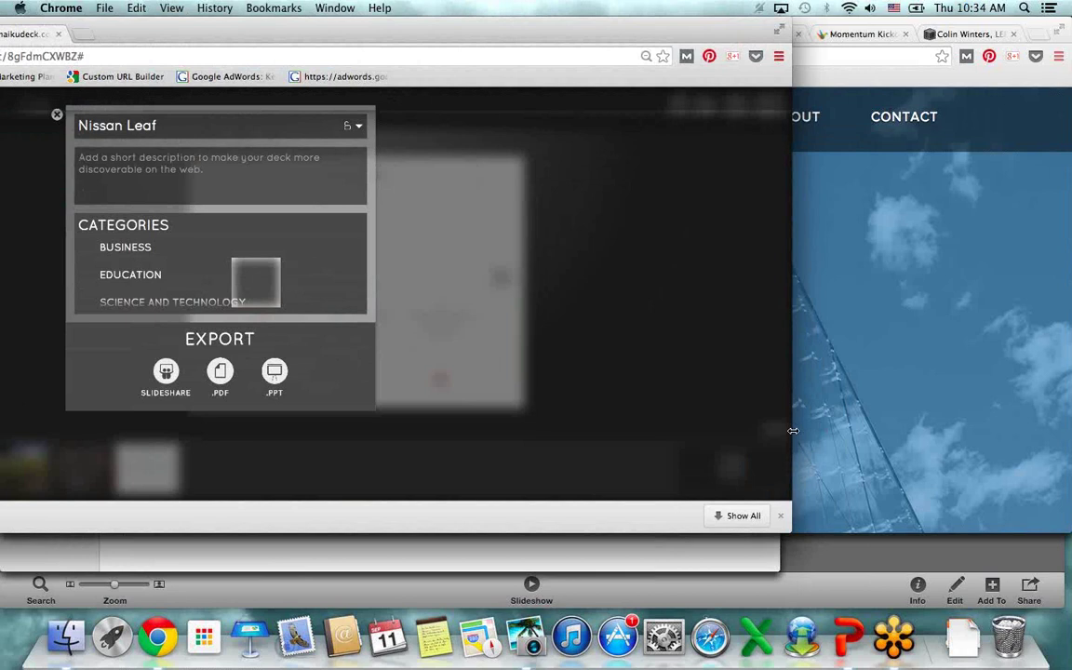
{"action": "left_click", "coordinate": [57, 116]}
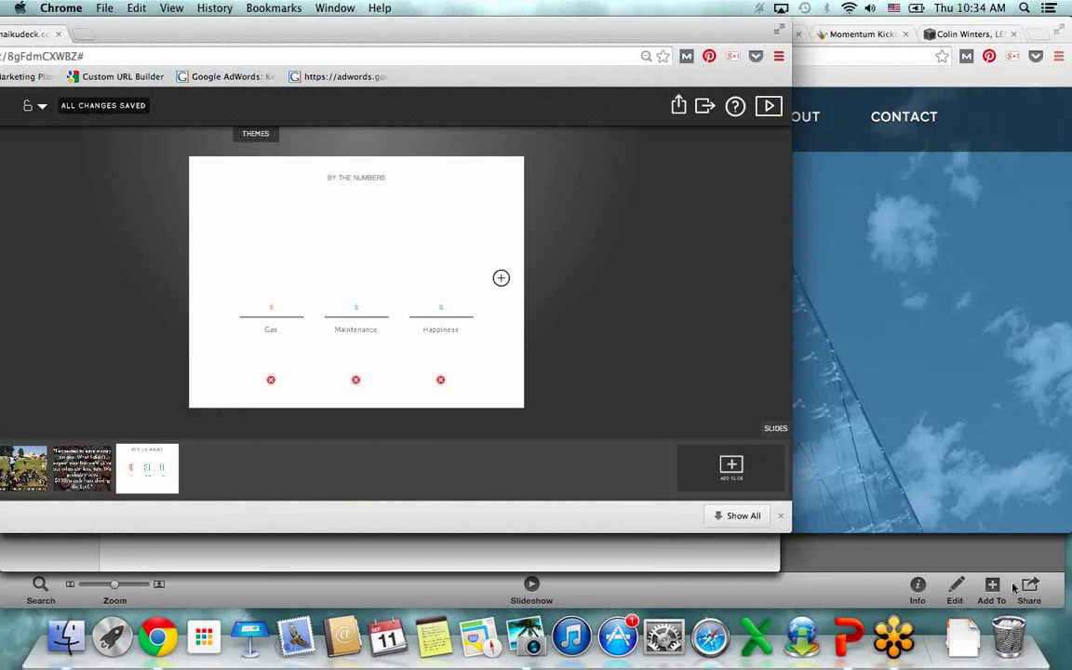
{"action": "left_click", "coordinate": [890, 652]}
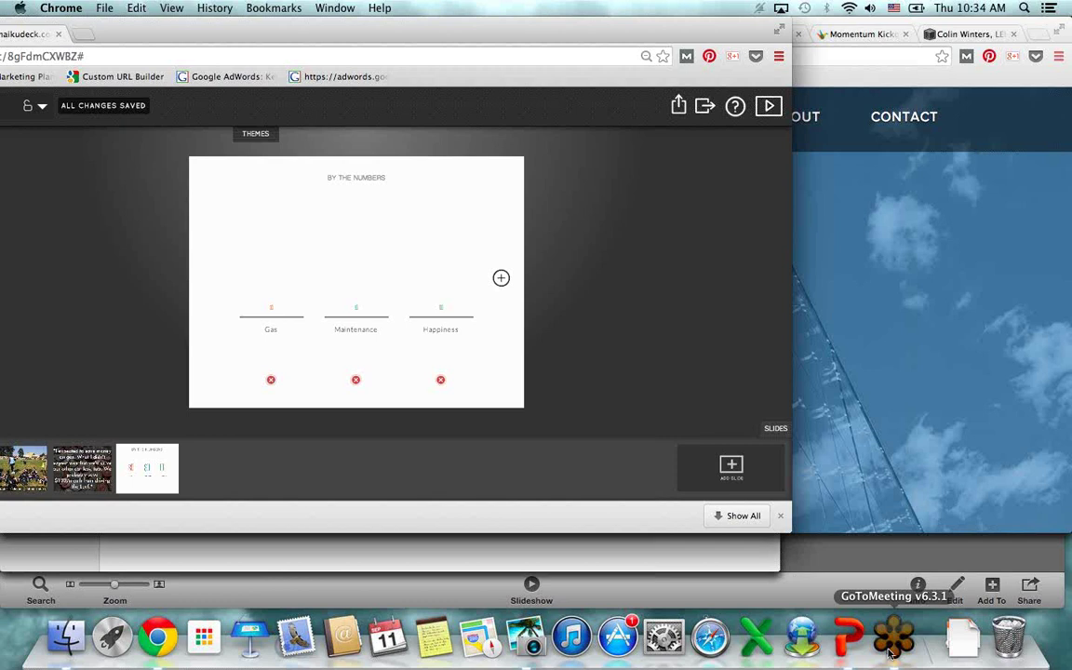
{"action": "left_click", "coordinate": [891, 653]}
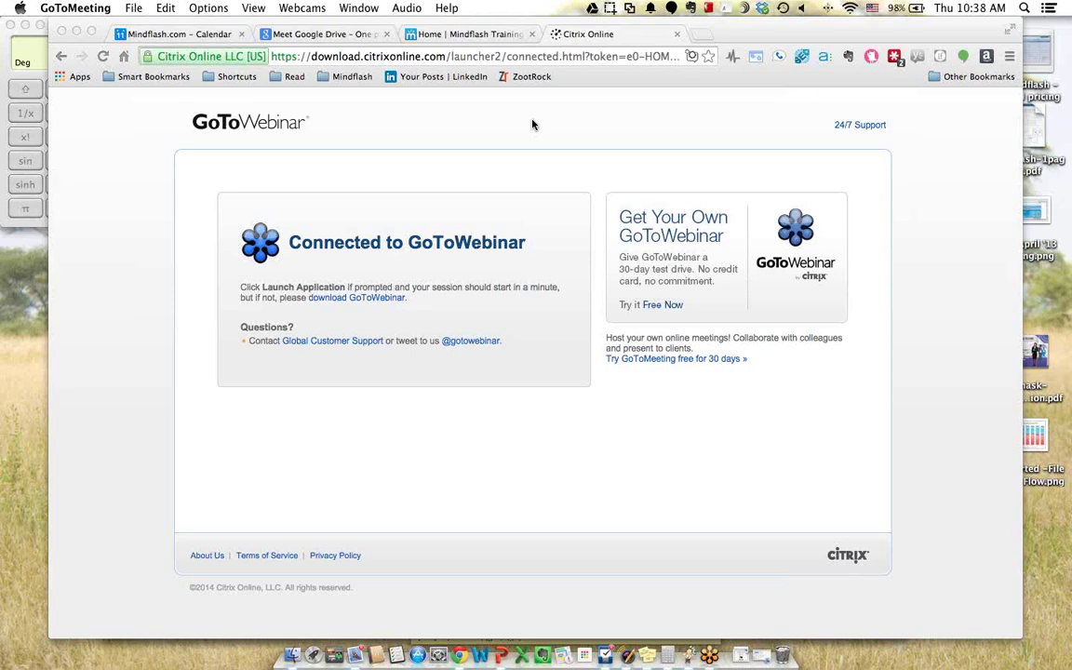
Step: Open the Haiku Deck Mindflash course's dashboard in Mindflash and view the file chooser for adding course files without uploading anything
{"action": "key", "text": "super+w"}
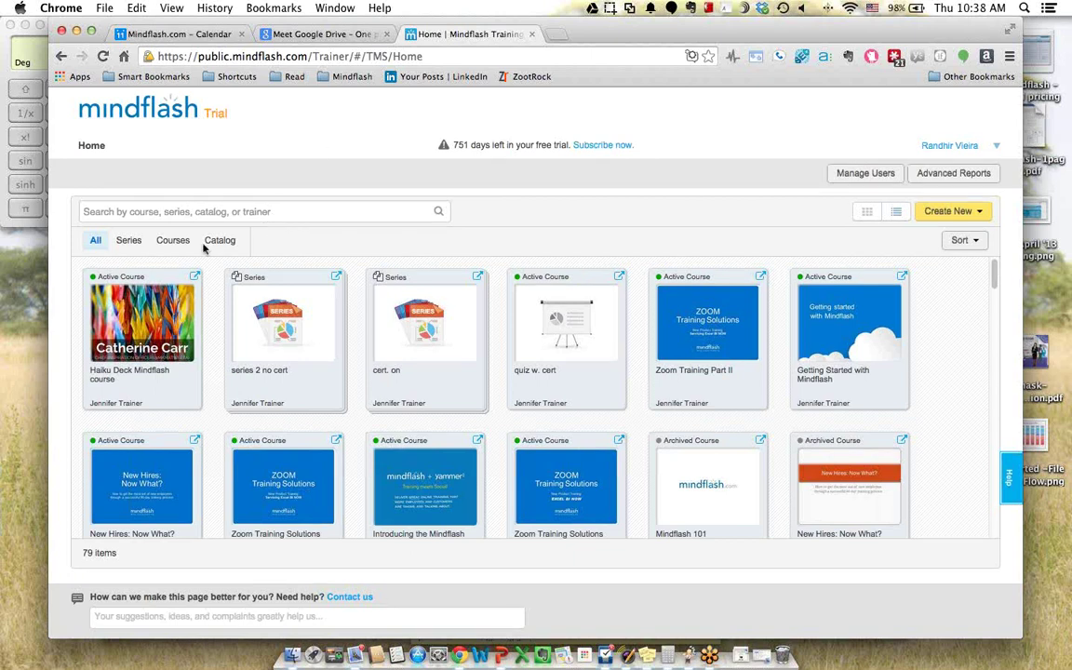
{"action": "left_click", "coordinate": [153, 319]}
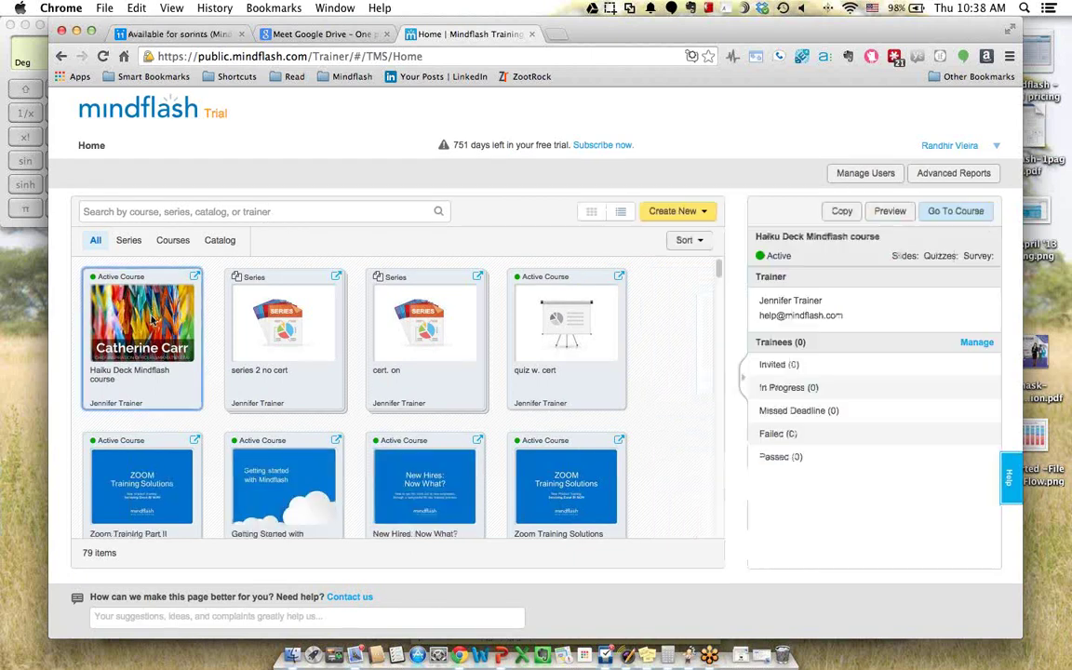
{"action": "left_click", "coordinate": [968, 214]}
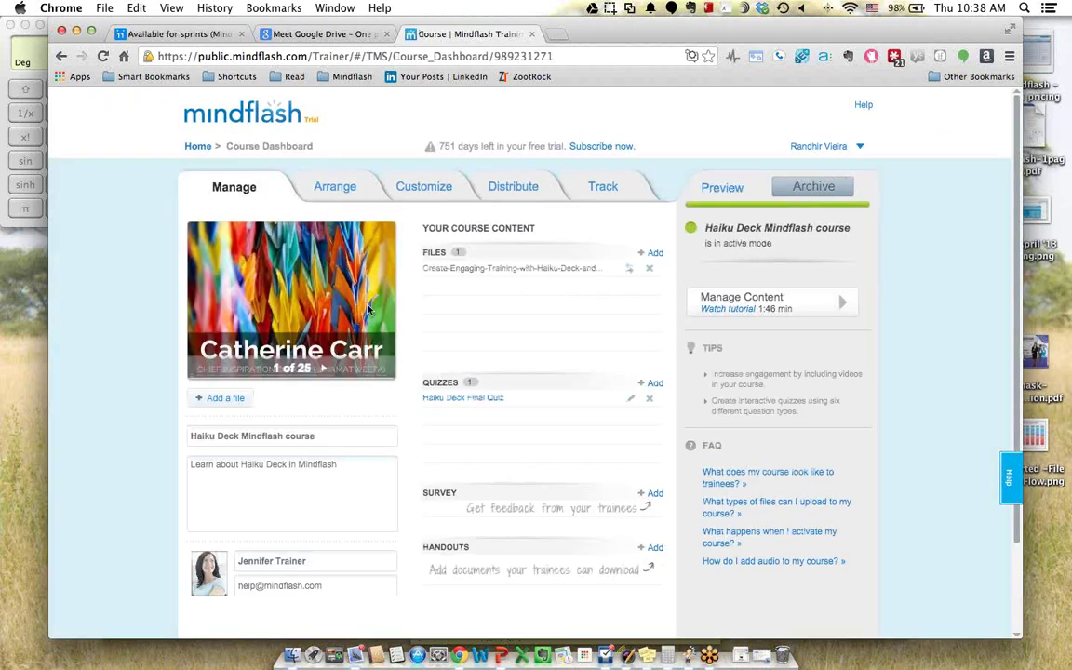
{"action": "left_click", "coordinate": [653, 253]}
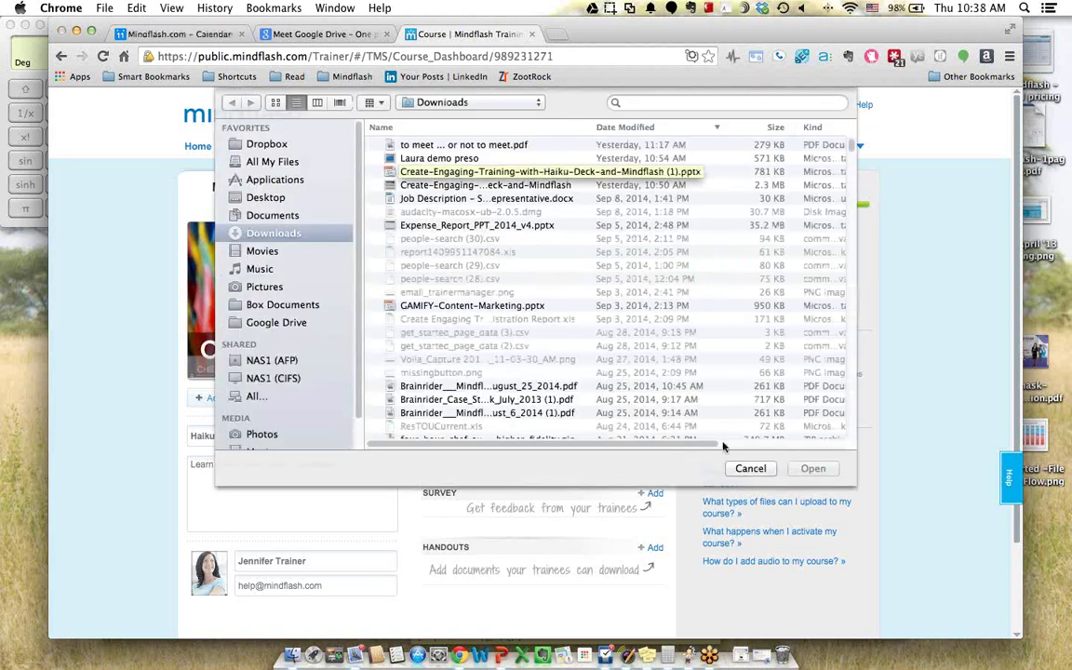
{"action": "left_click", "coordinate": [752, 468]}
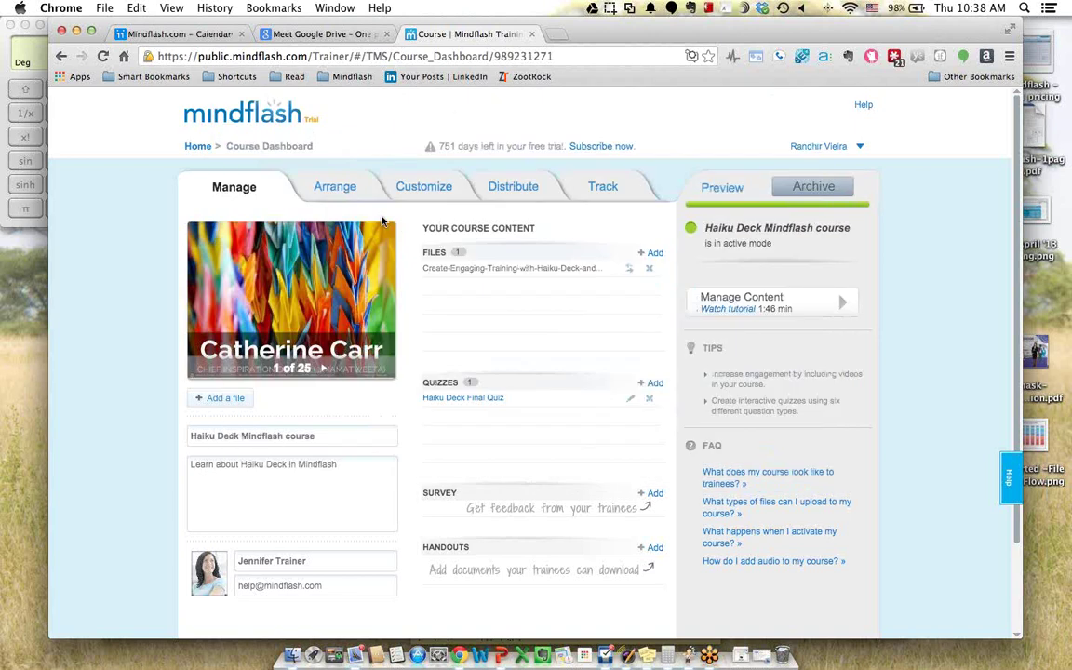
Step: Go to the third slide in the course arrangement and view its audio recording option without recording
{"action": "left_click", "coordinate": [343, 189]}
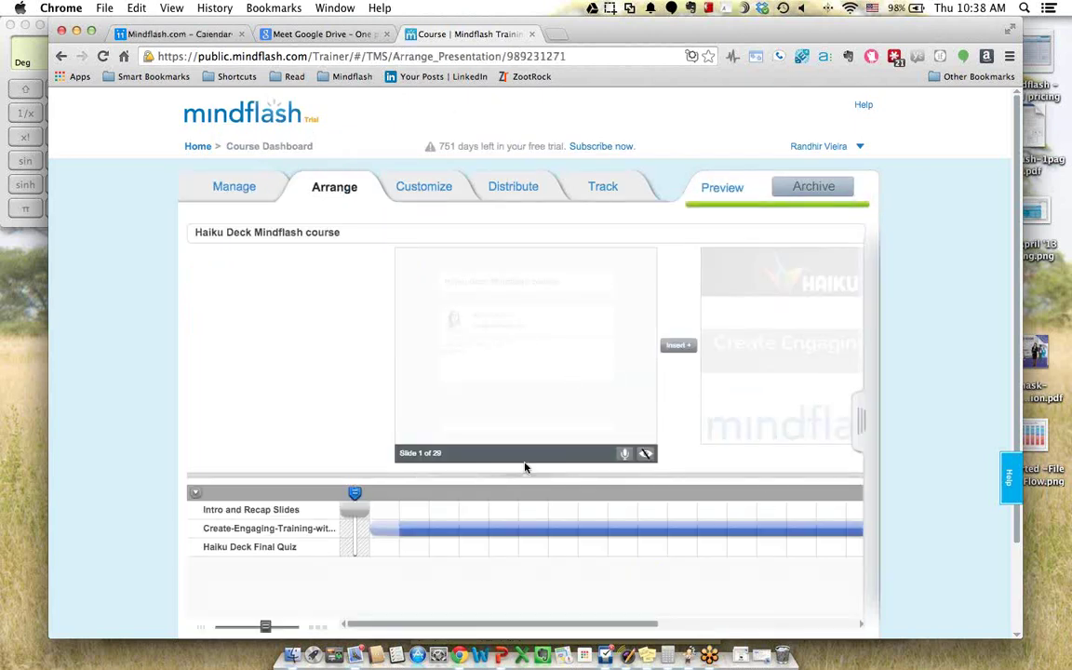
{"action": "left_click", "coordinate": [769, 430]}
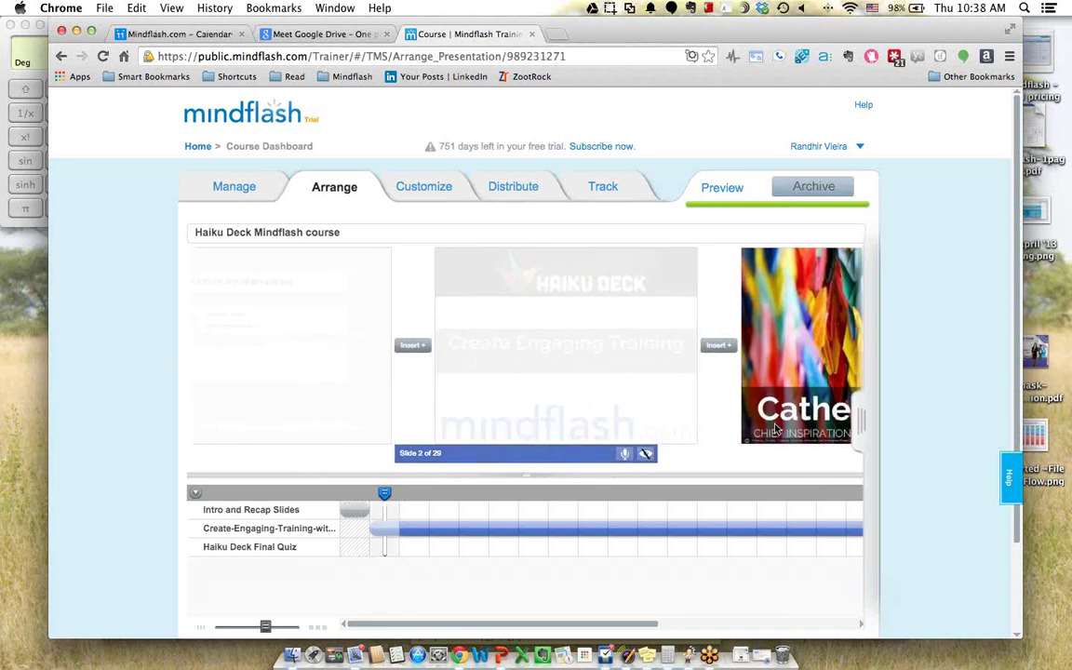
{"action": "left_click", "coordinate": [810, 366]}
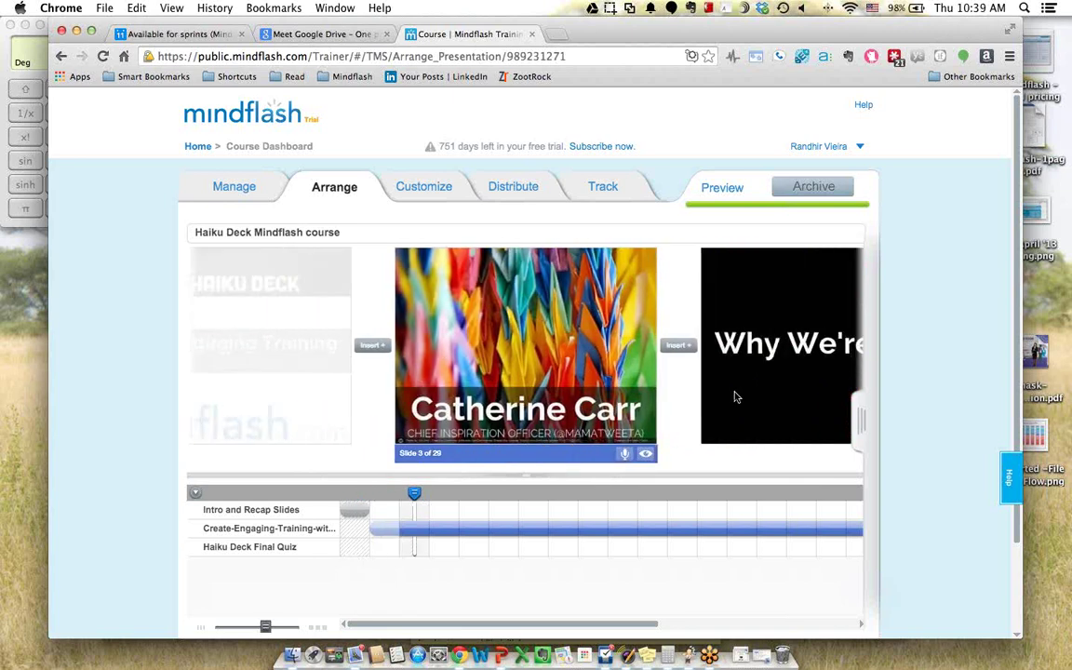
{"action": "left_click", "coordinate": [624, 456]}
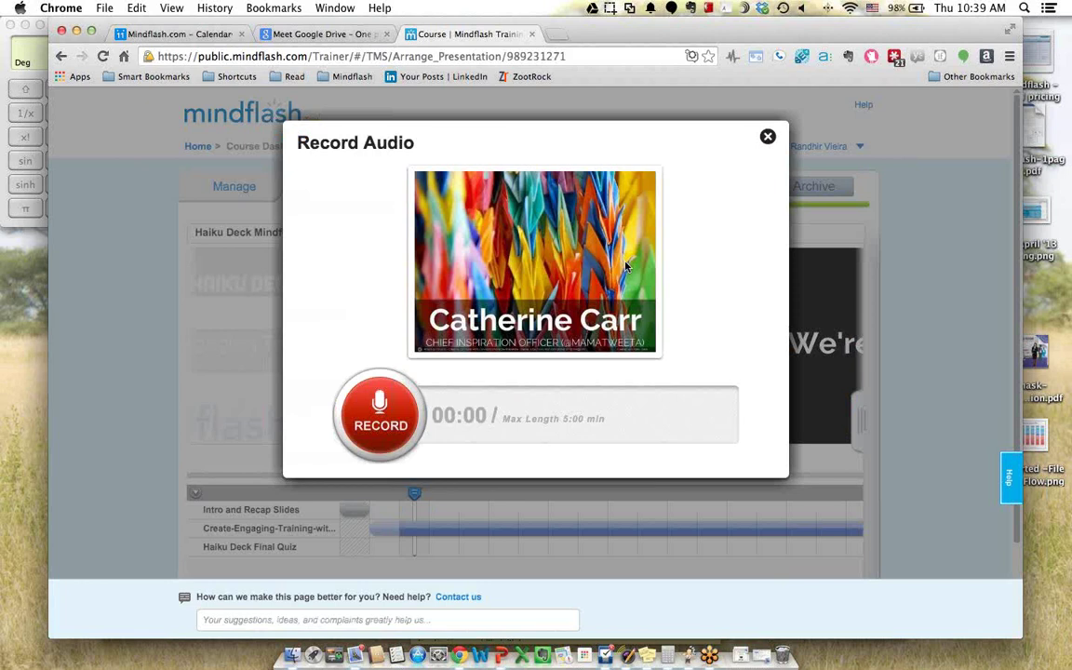
{"action": "left_click", "coordinate": [767, 138]}
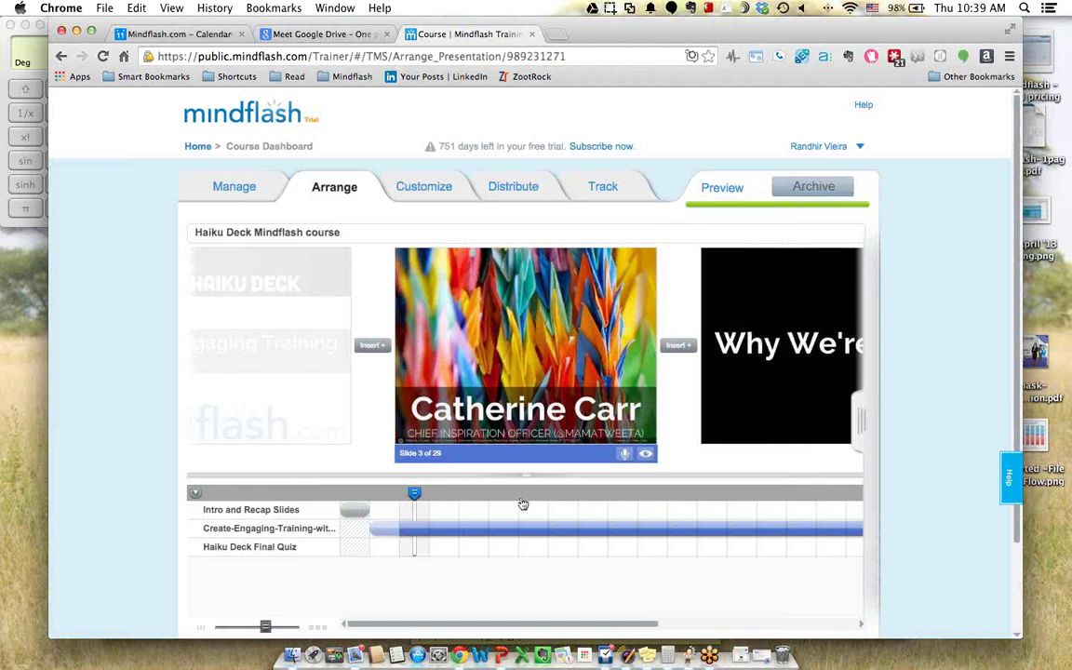
Step: Browse the course timeline to the Haiku Deck Final Quiz and open the trainee preview of the course
{"action": "left_click", "coordinate": [279, 548]}
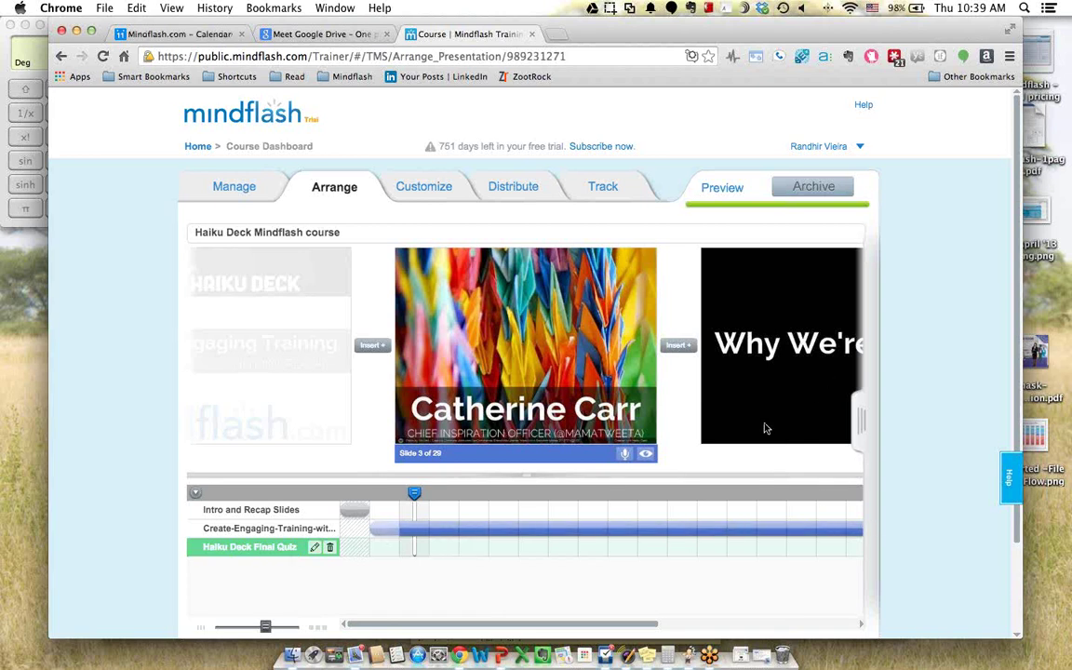
{"action": "left_click", "coordinate": [742, 523]}
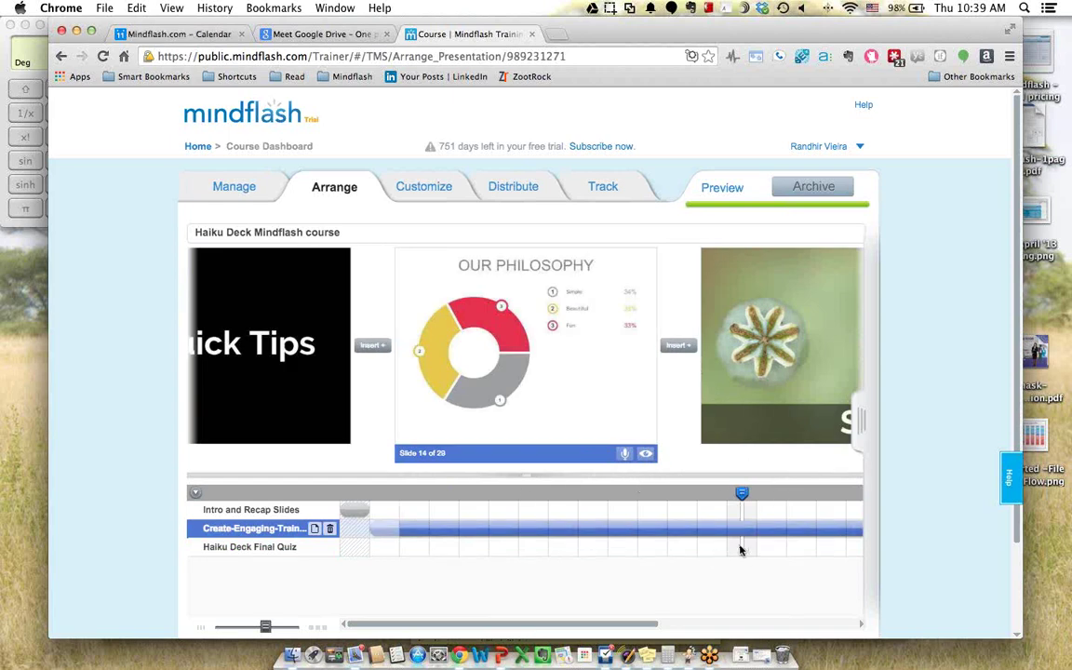
{"action": "left_click", "coordinate": [857, 494]}
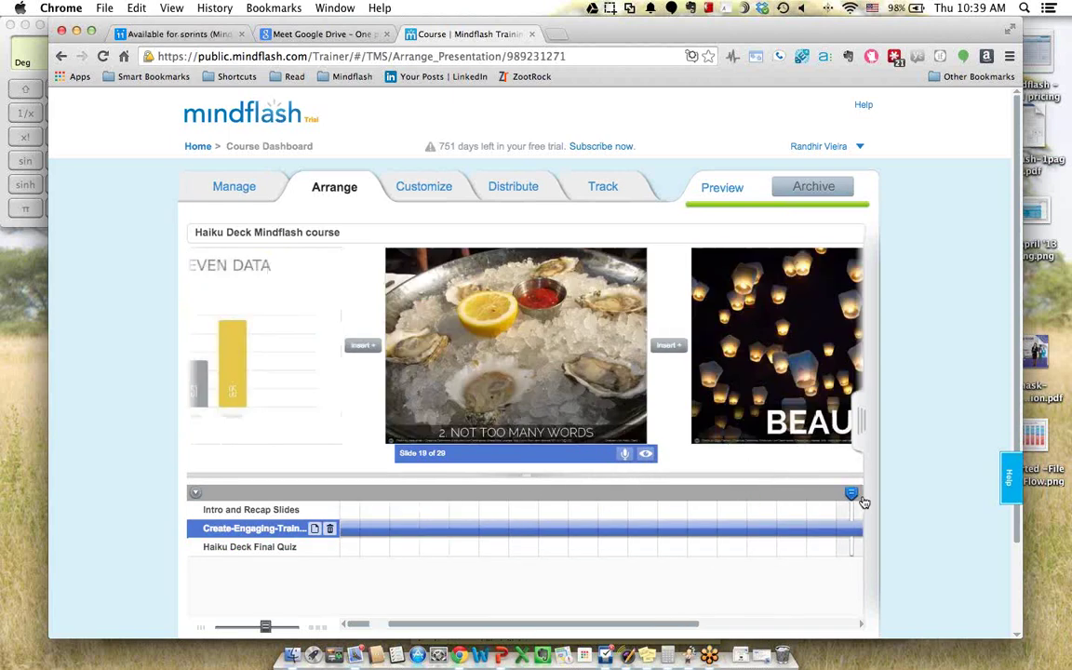
{"action": "left_click_drag", "start_coordinate": [866, 503], "coordinate": [886, 502]}
{"action": "left_click", "coordinate": [762, 547]}
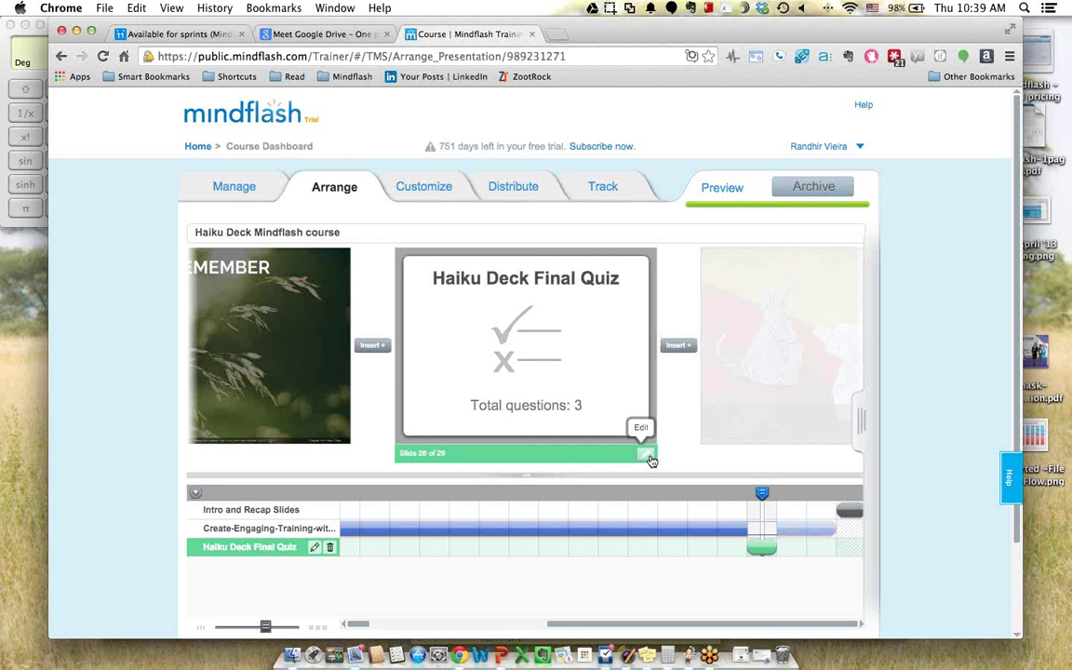
{"action": "left_click", "coordinate": [722, 188]}
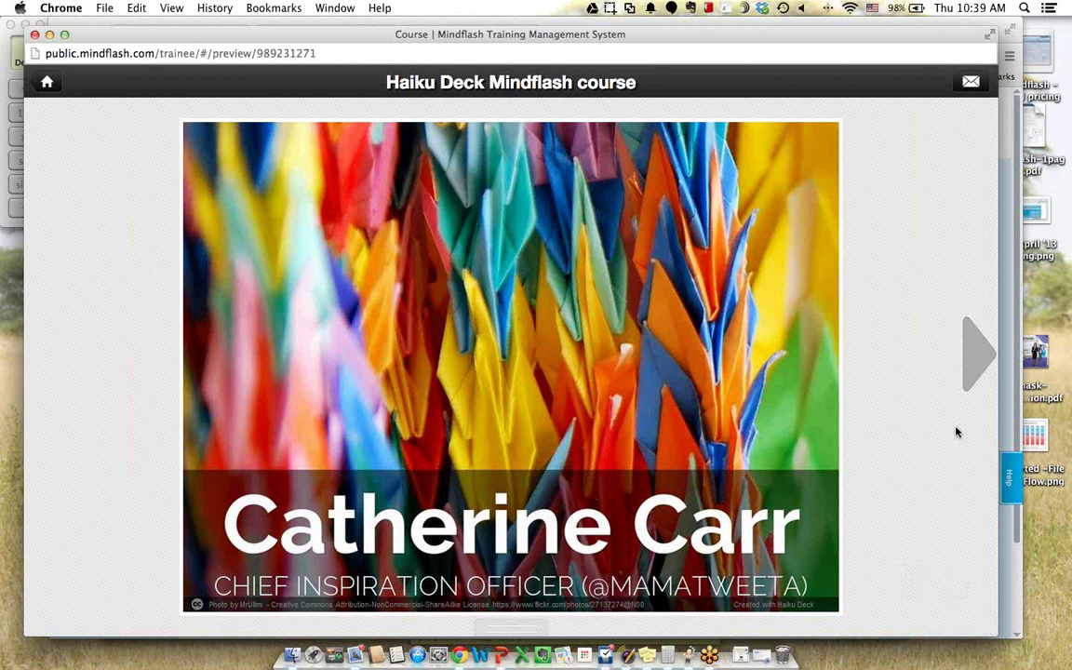
Step: Page through the trainee course preview to slide 14, the one about one idea per slide
{"action": "left_click", "coordinate": [974, 367]}
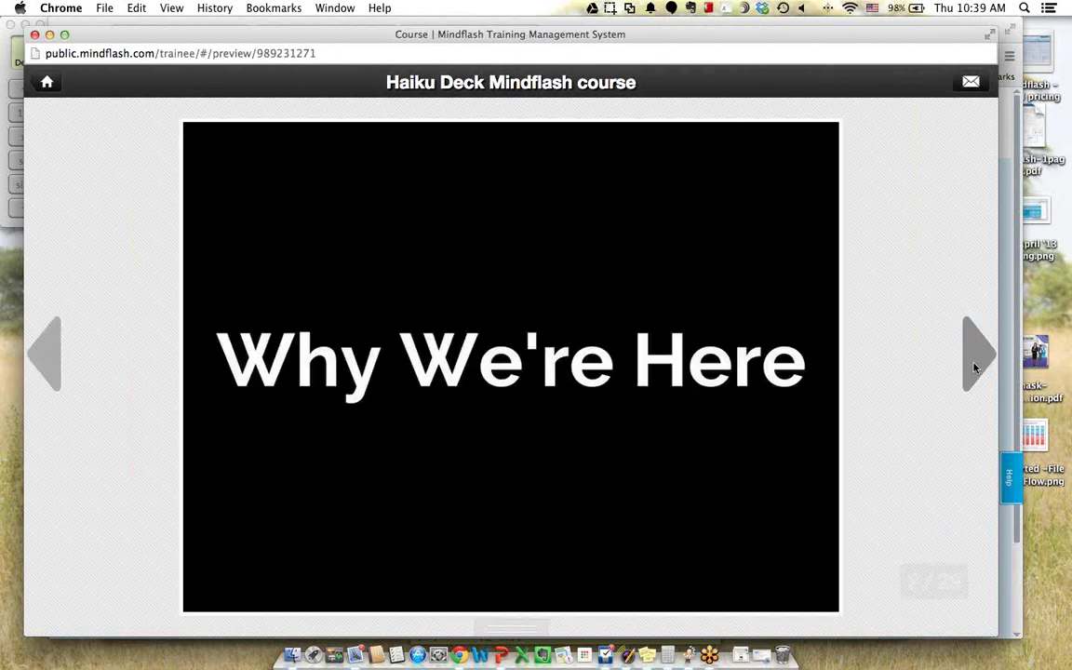
{"action": "left_click", "coordinate": [974, 367]}
{"action": "left_click", "coordinate": [975, 367]}
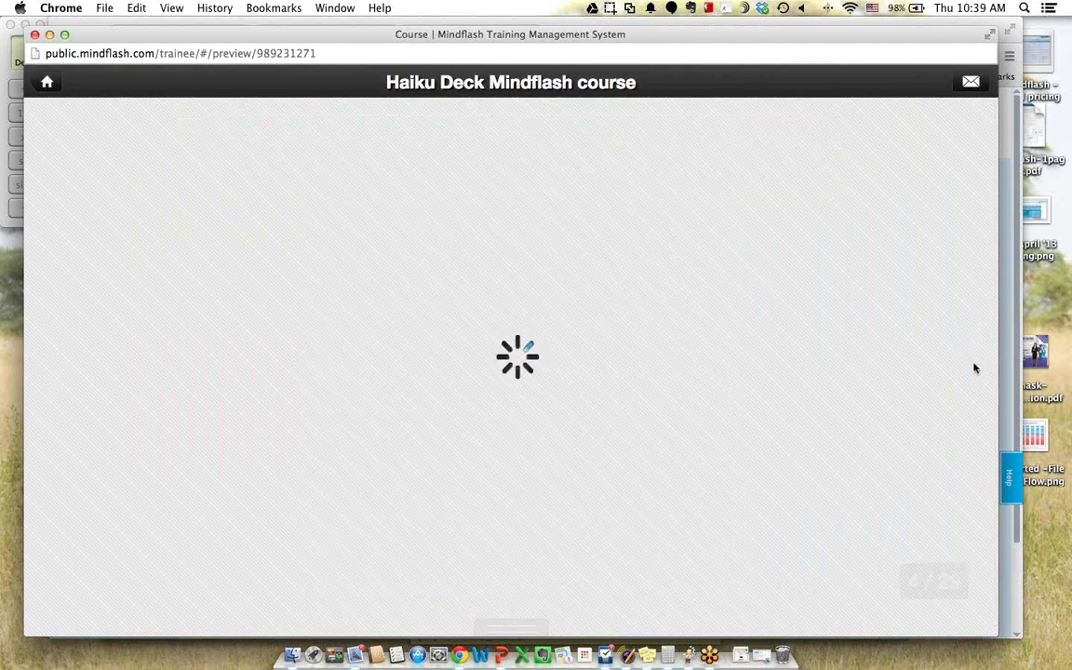
{"action": "left_click", "coordinate": [975, 368]}
{"action": "left_click", "coordinate": [974, 368]}
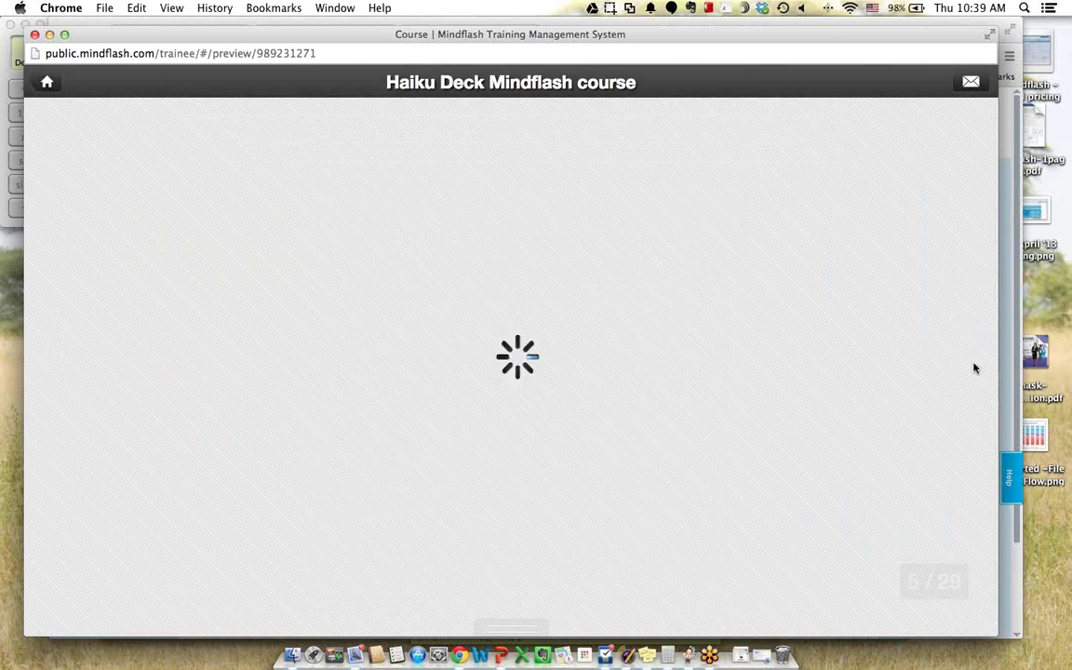
{"action": "left_click", "coordinate": [974, 367]}
{"action": "left_click", "coordinate": [974, 367]}
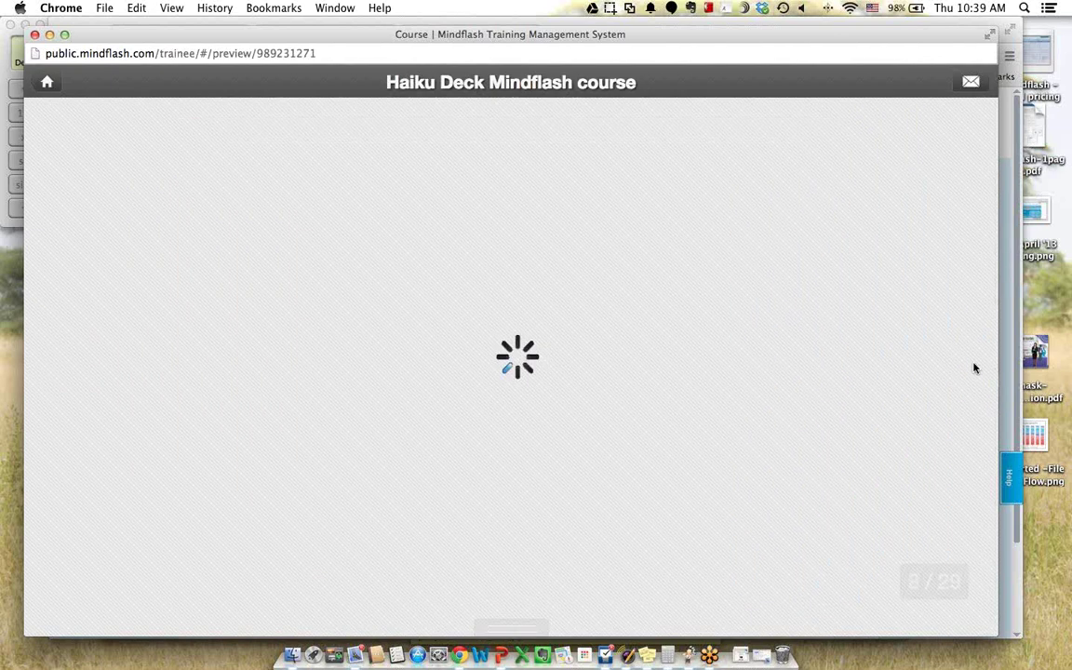
{"action": "left_click", "coordinate": [974, 367]}
{"action": "left_click", "coordinate": [975, 367]}
{"action": "left_click", "coordinate": [975, 368]}
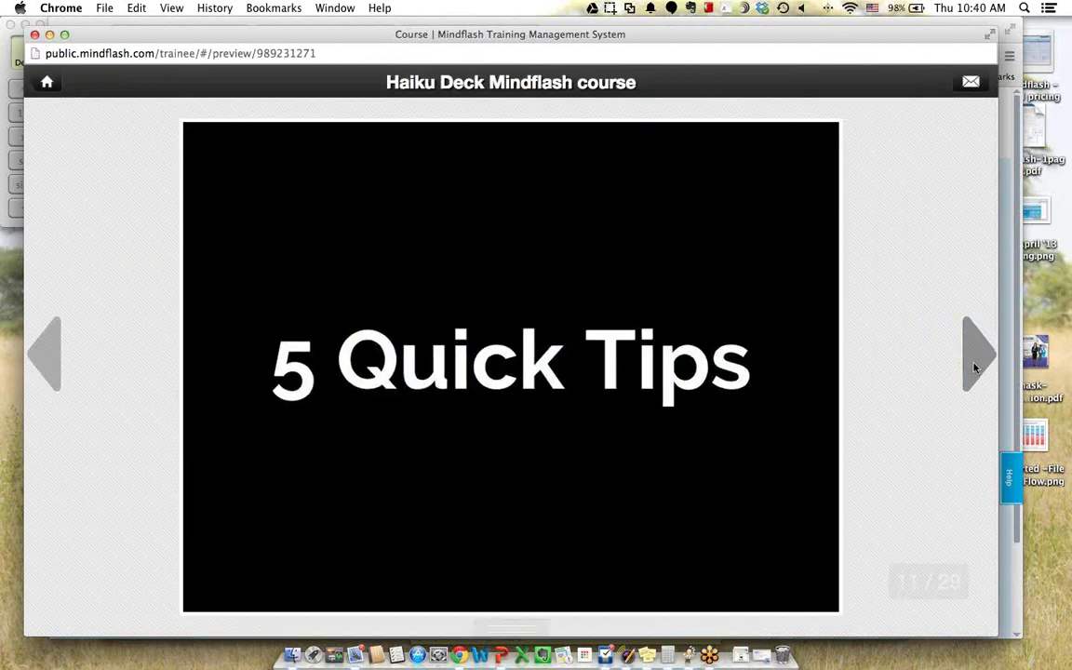
{"action": "left_click", "coordinate": [974, 368]}
{"action": "left_click", "coordinate": [974, 368]}
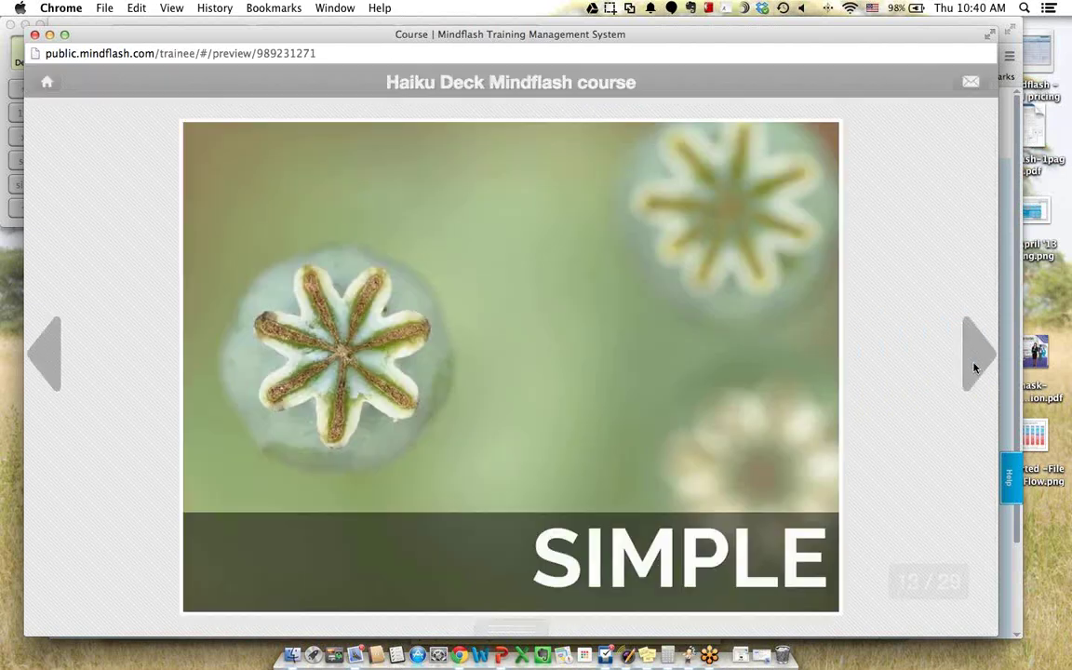
{"action": "left_click", "coordinate": [974, 367]}
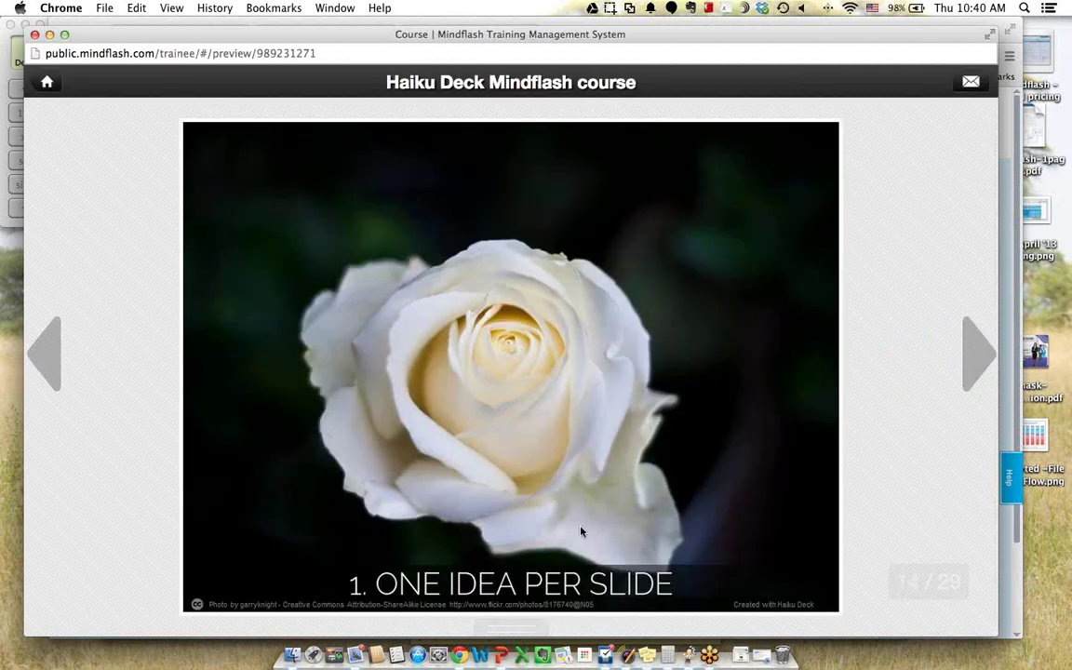
Step: View the preview's slide thumbnail strip and continue through the remaining slides to question 1 of the Haiku Deck Final Quiz
{"action": "left_click", "coordinate": [511, 630]}
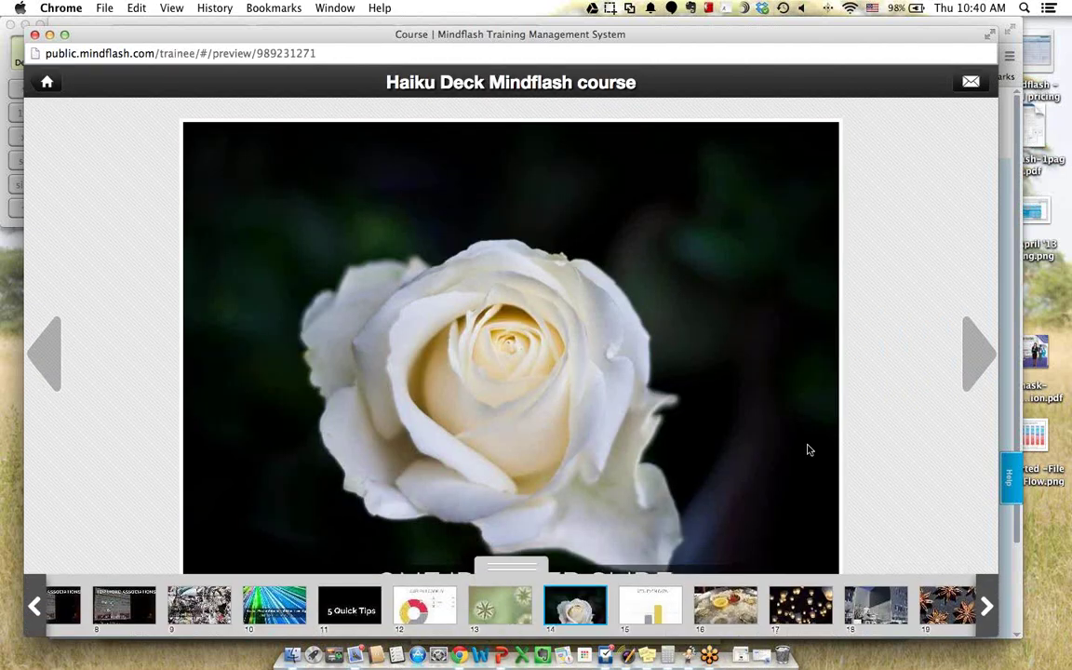
{"action": "left_click", "coordinate": [974, 357]}
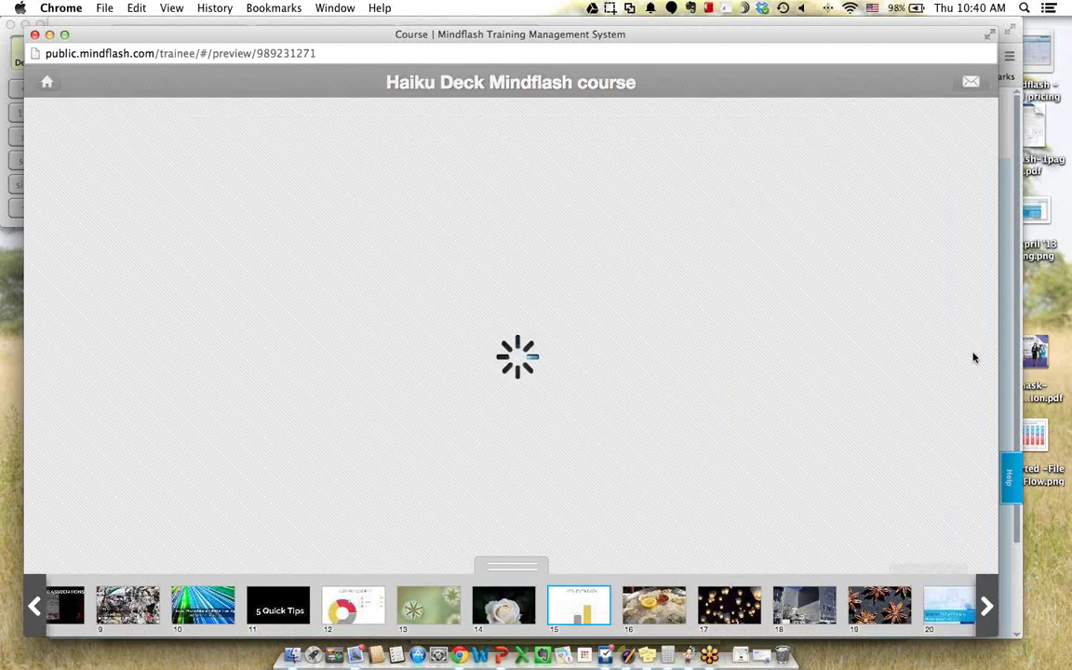
{"action": "left_click", "coordinate": [975, 358]}
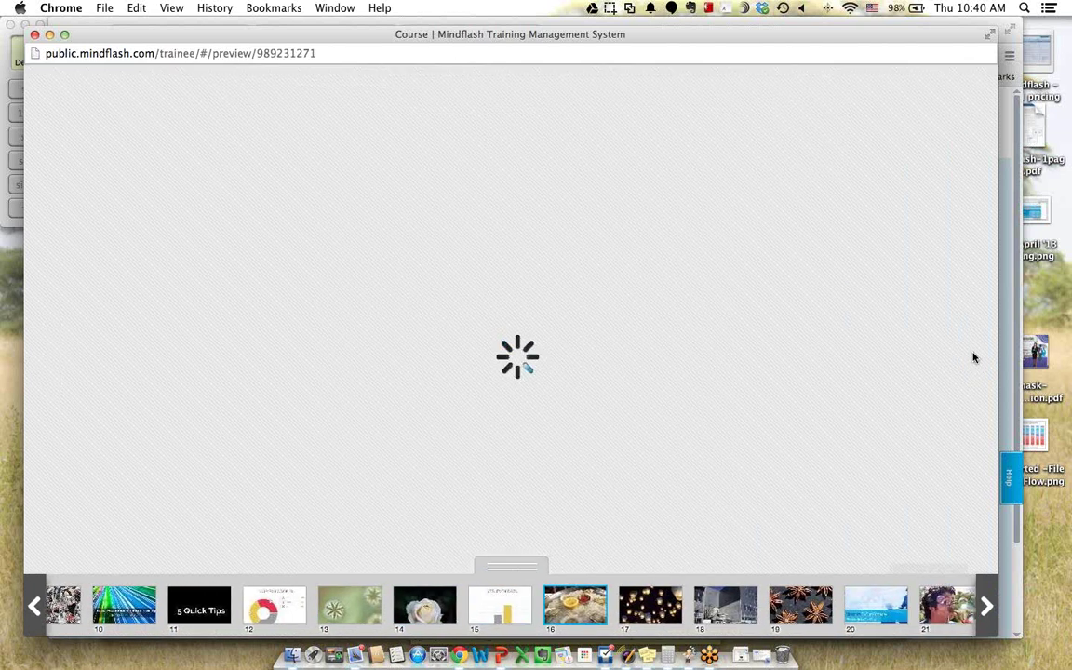
{"action": "left_click", "coordinate": [975, 357]}
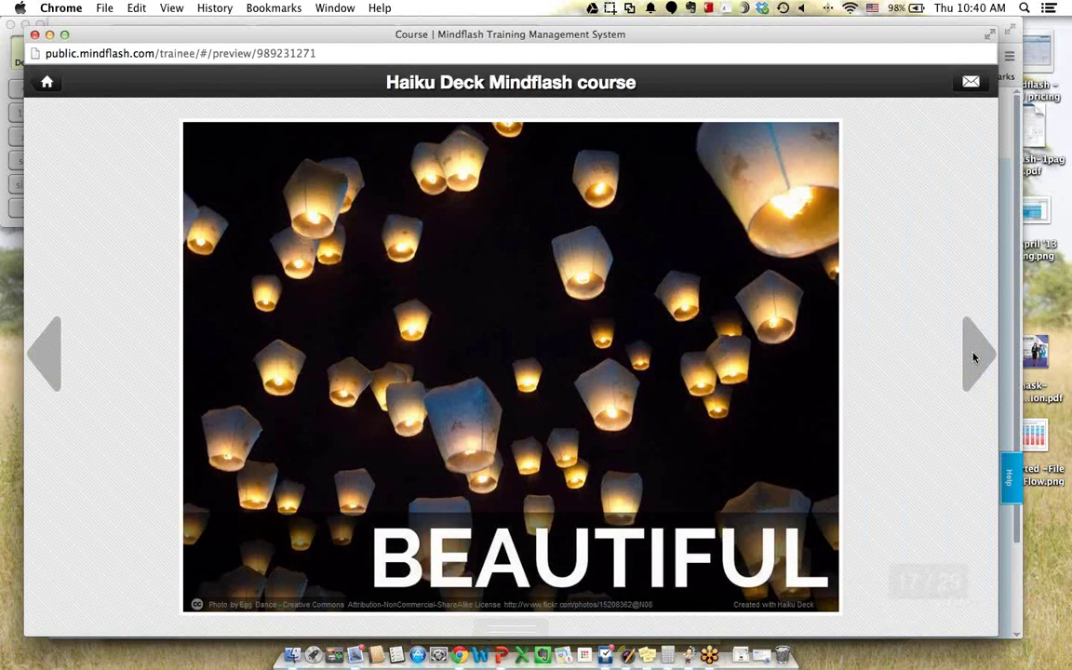
{"action": "left_click", "coordinate": [974, 357]}
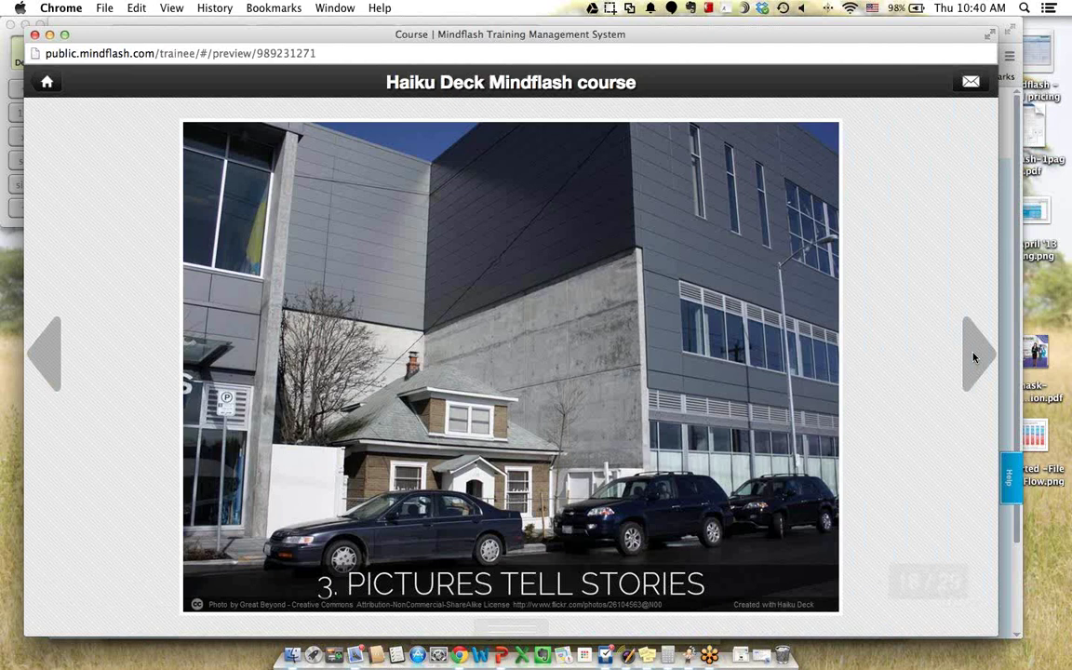
{"action": "left_click", "coordinate": [974, 357]}
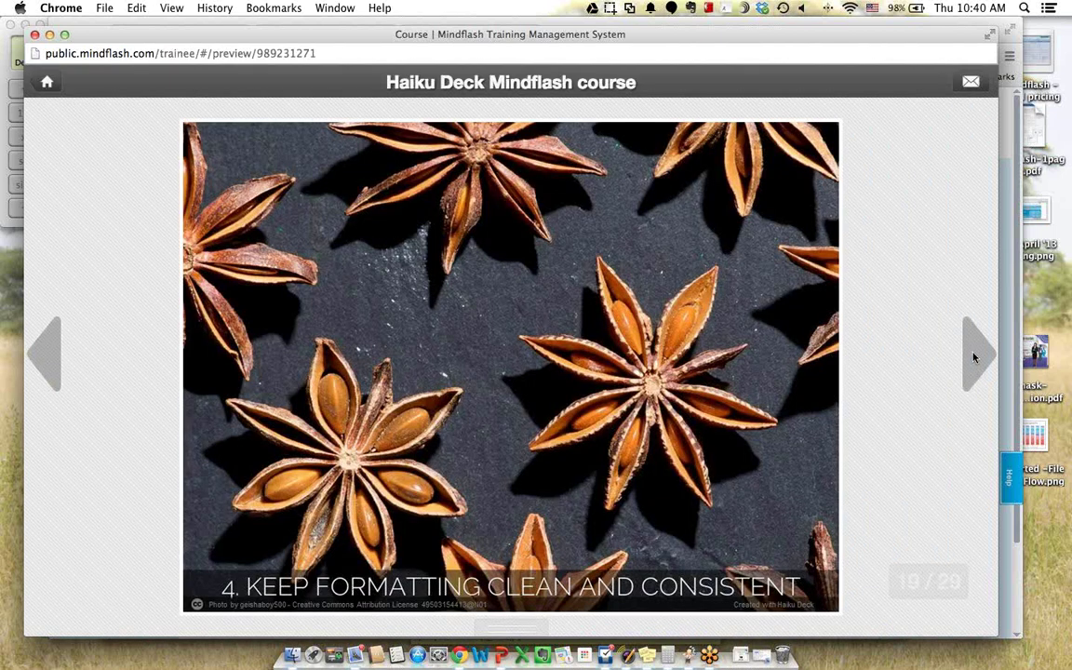
{"action": "left_click", "coordinate": [974, 358]}
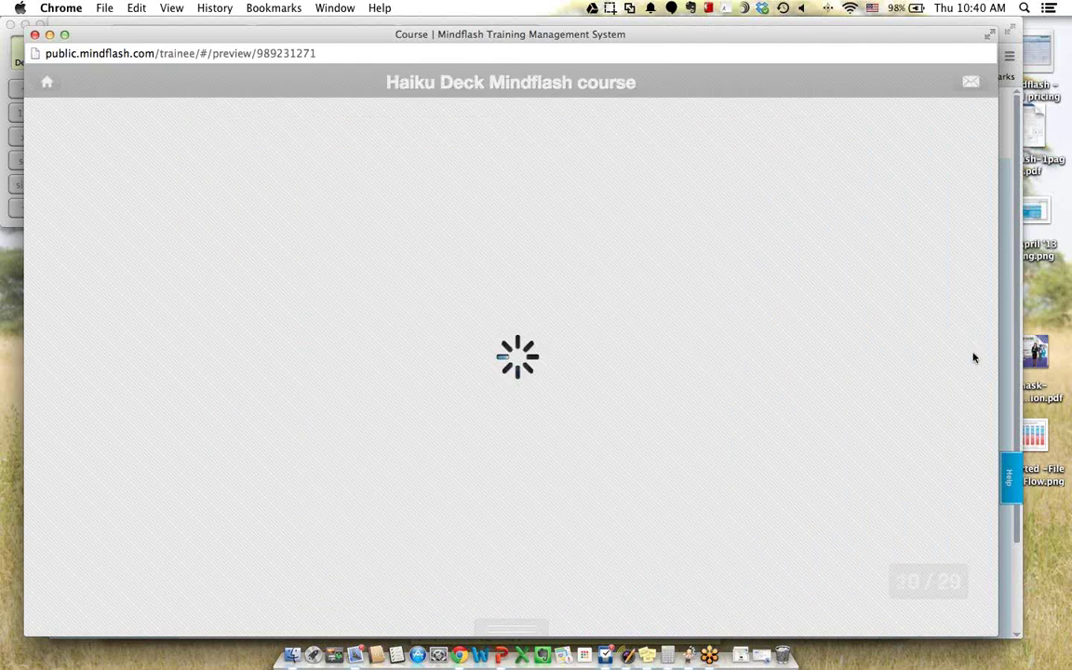
{"action": "left_click", "coordinate": [975, 357]}
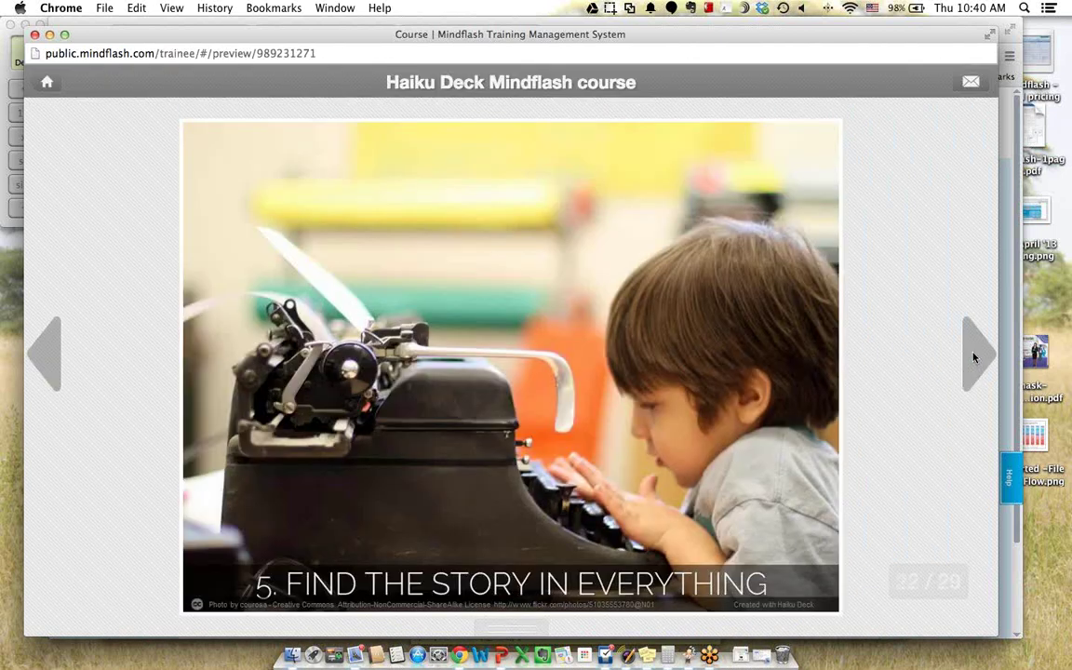
{"action": "left_click", "coordinate": [974, 358]}
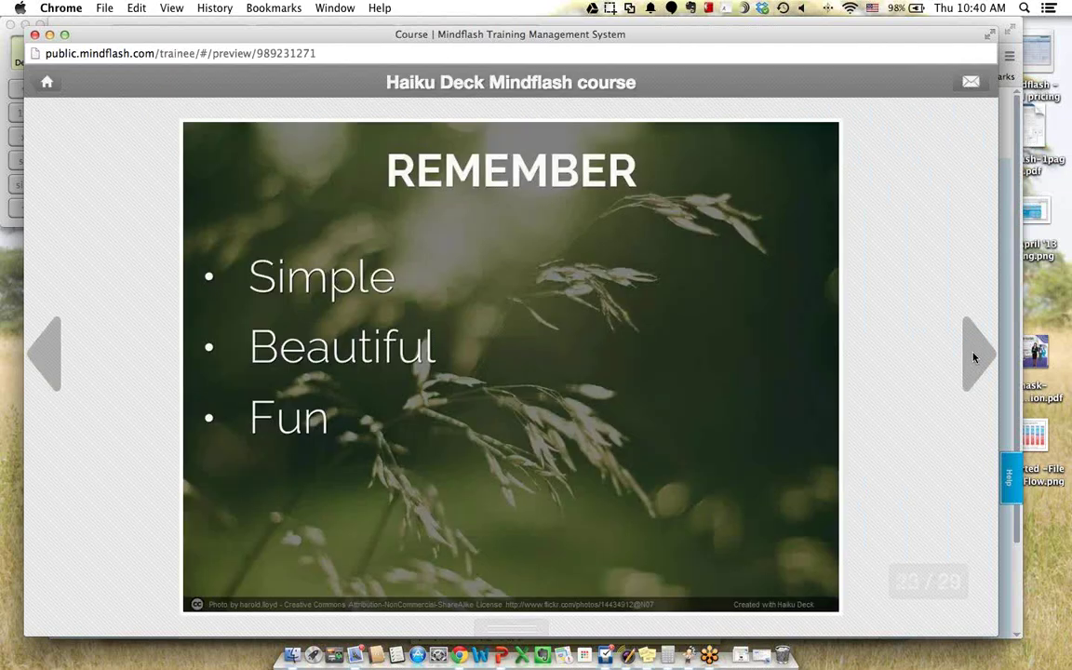
{"action": "left_click", "coordinate": [974, 357]}
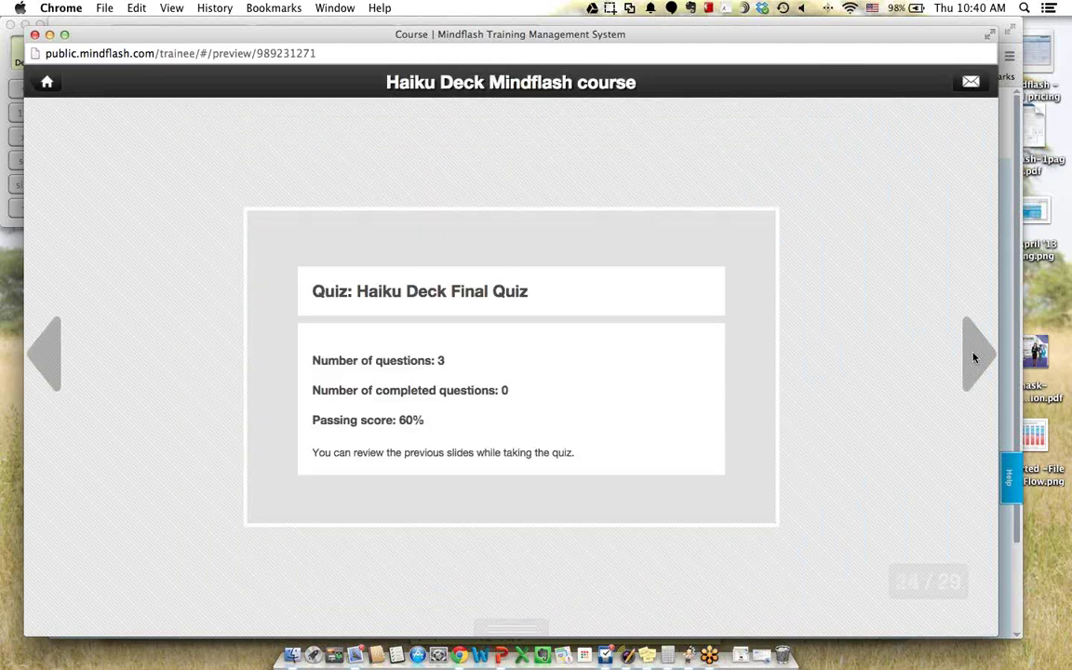
{"action": "left_click", "coordinate": [975, 357]}
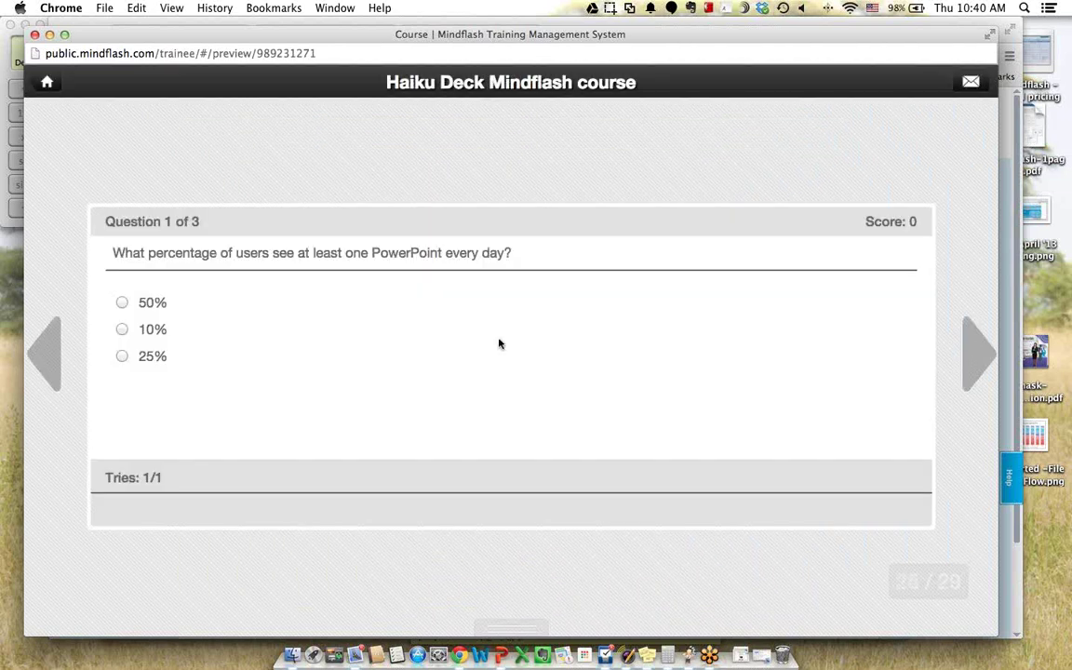
Step: Submit 50% as the answer to quiz question 1 and True as the answer to question 2
{"action": "left_click", "coordinate": [122, 303]}
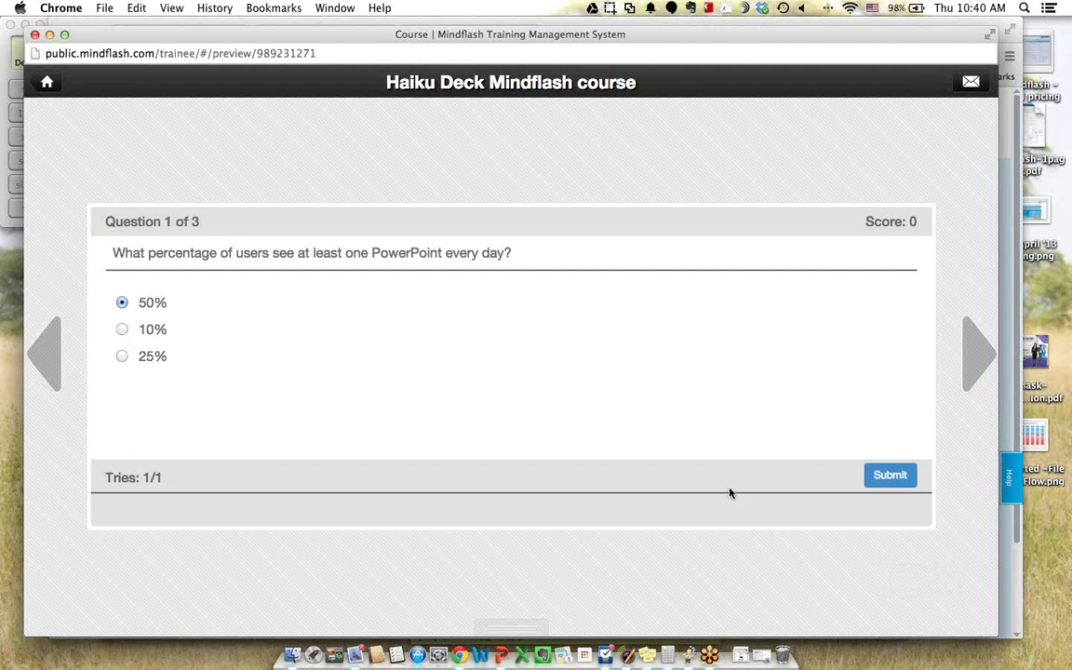
{"action": "left_click", "coordinate": [890, 478]}
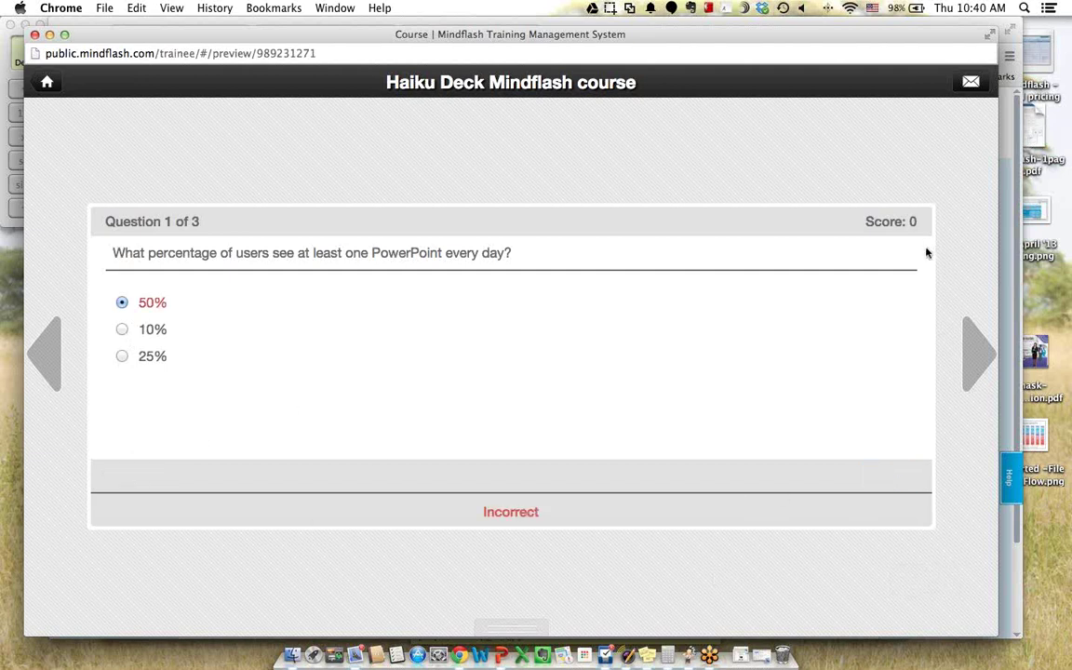
{"action": "left_click", "coordinate": [975, 359]}
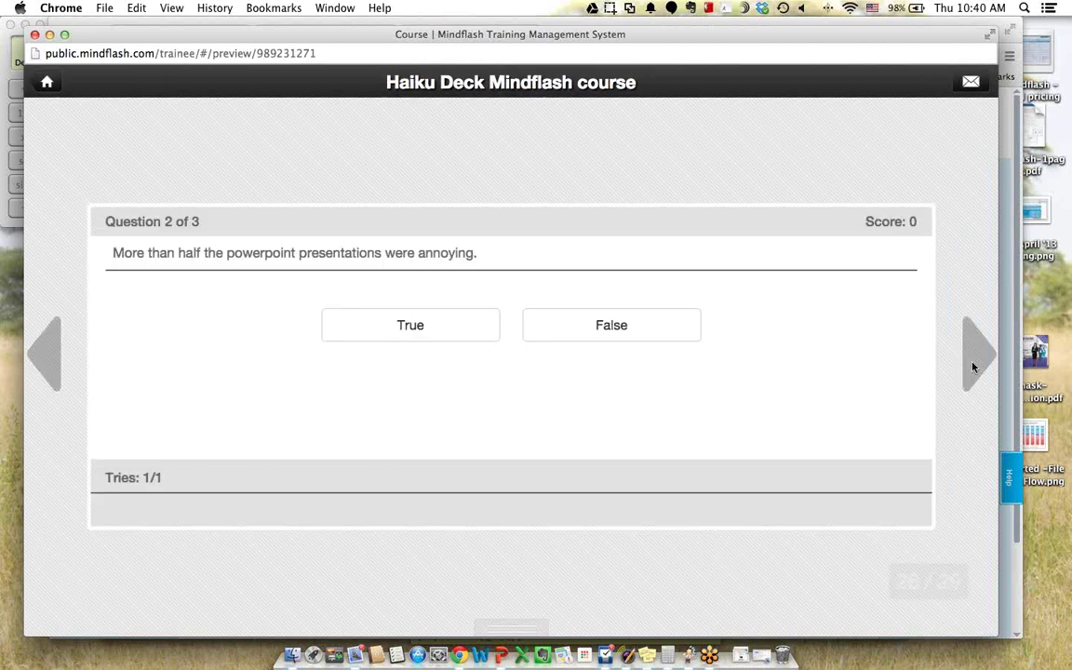
{"action": "left_click", "coordinate": [407, 332]}
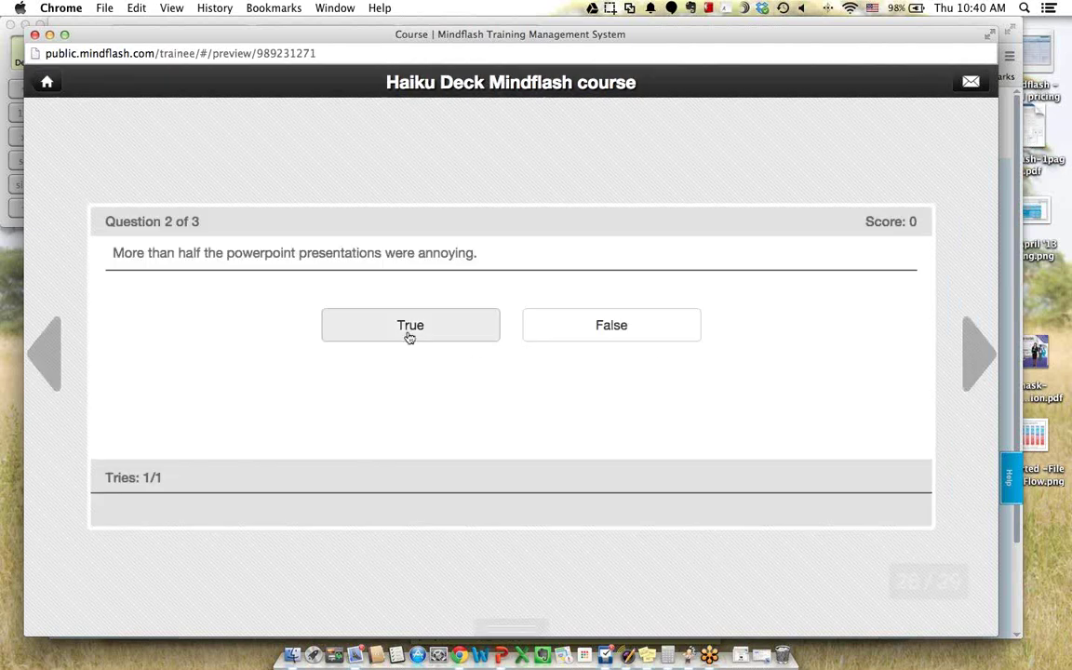
{"action": "left_click", "coordinate": [886, 476]}
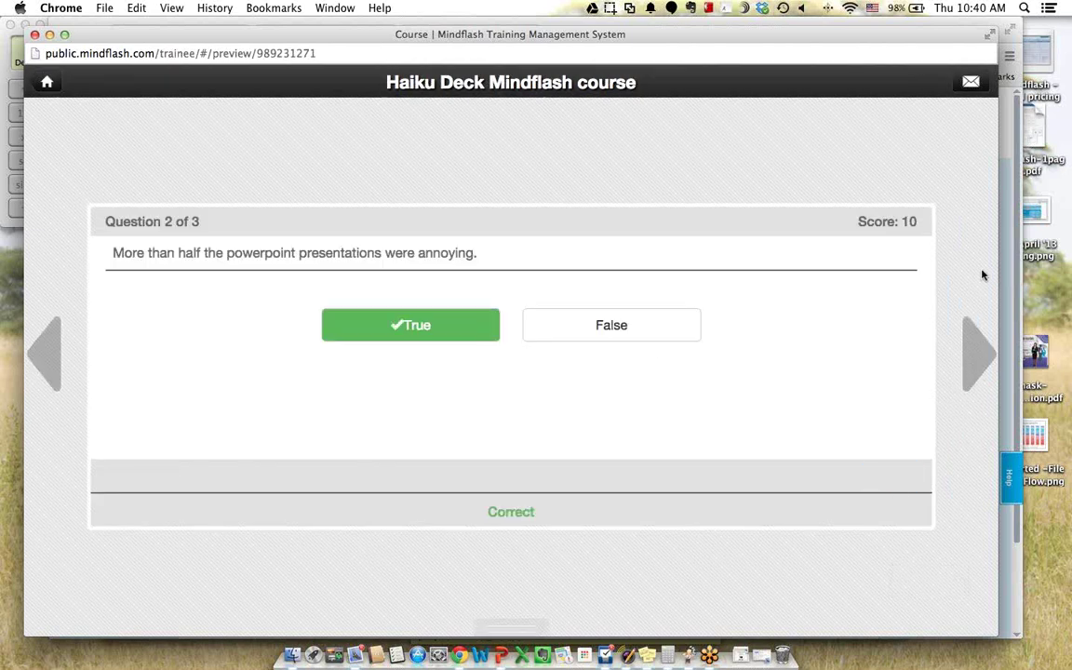
Step: Answer quiz question 3 about Haiku Deck's philosophy with Fun, Beautiful and Simple, and submit it
{"action": "left_click", "coordinate": [989, 349]}
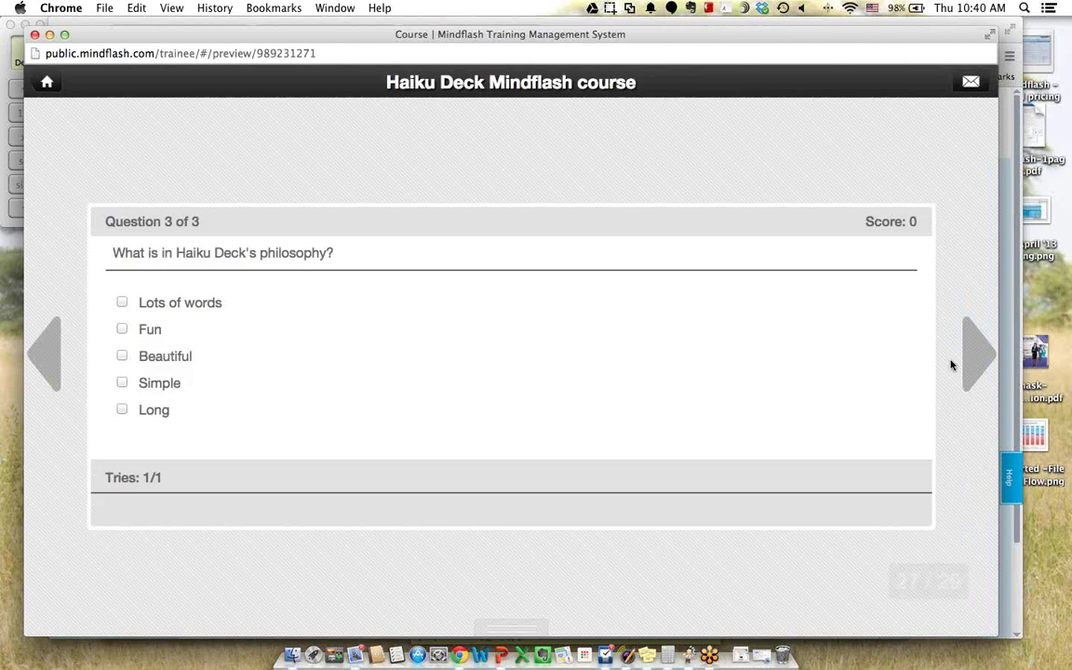
{"action": "left_click", "coordinate": [122, 329]}
{"action": "left_click", "coordinate": [122, 356]}
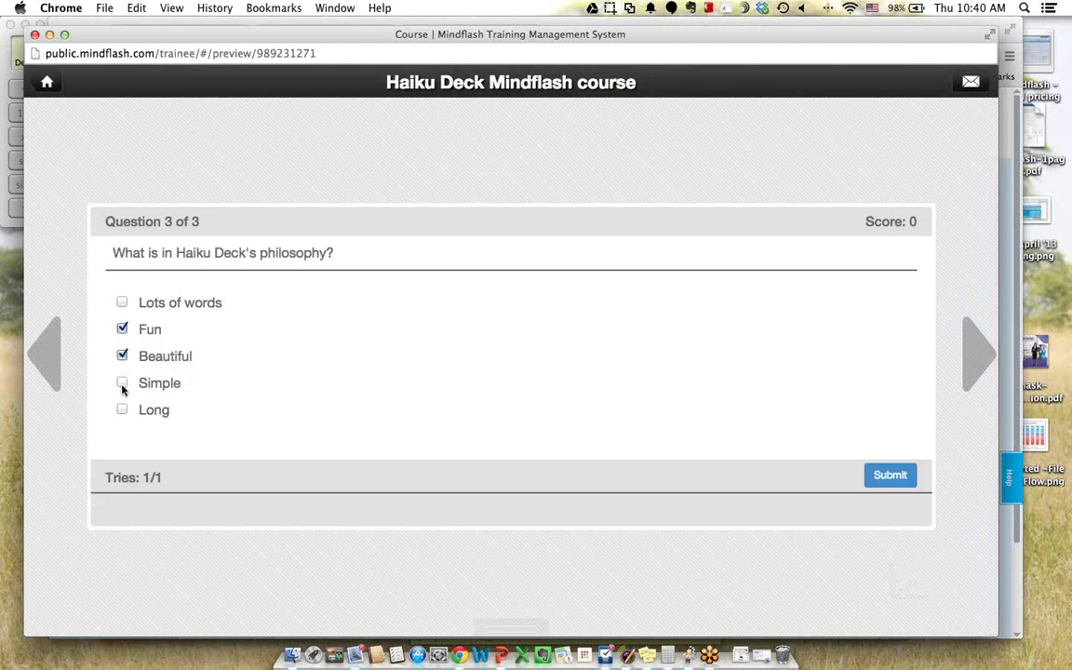
{"action": "left_click", "coordinate": [122, 382]}
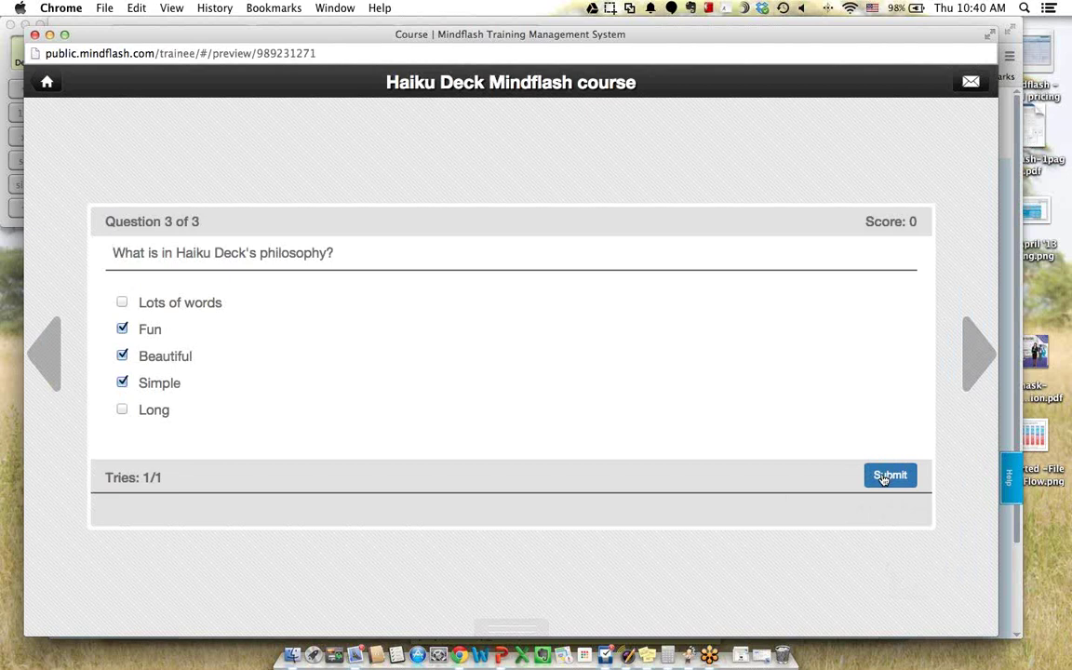
{"action": "left_click", "coordinate": [886, 478]}
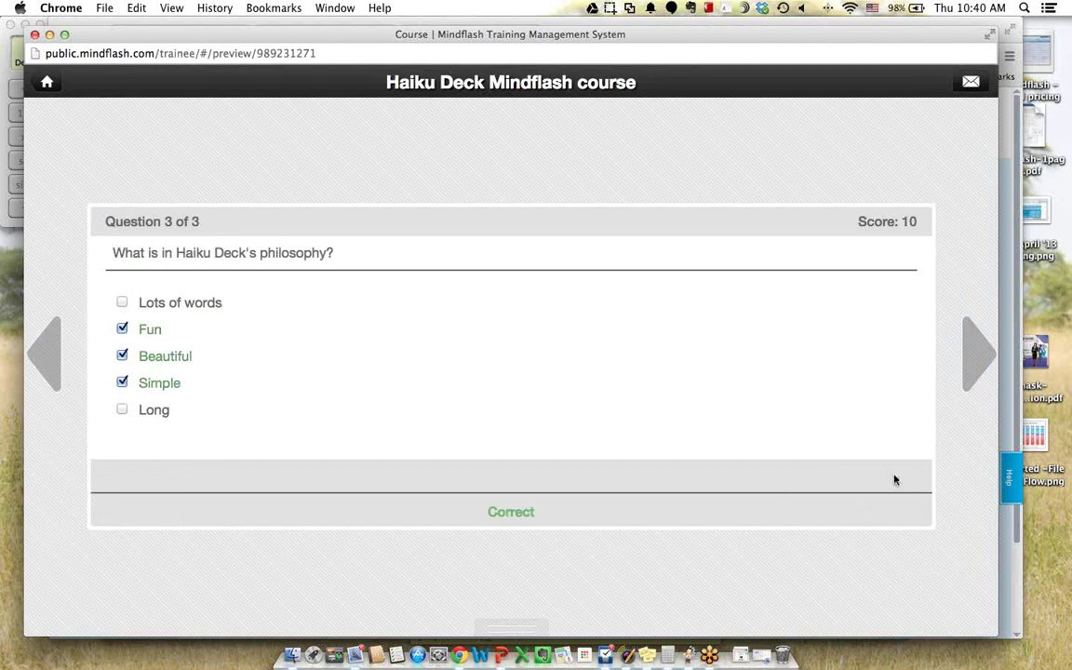
Step: Advance to the end of the course preview, then download and view the certificate of completion
{"action": "left_click", "coordinate": [968, 362]}
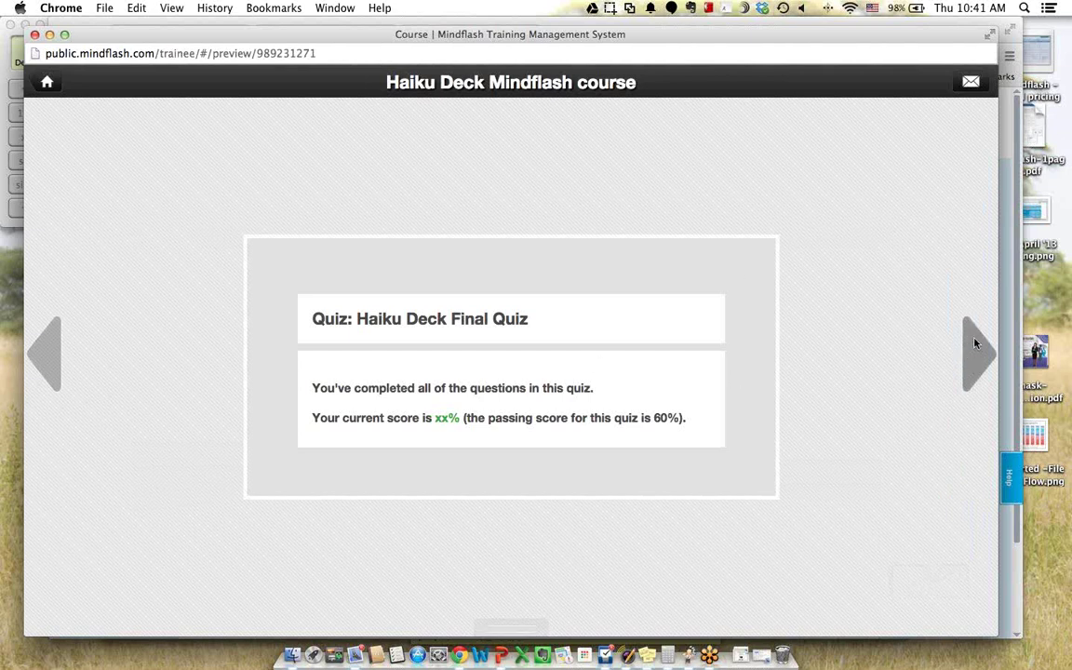
{"action": "left_click", "coordinate": [975, 367]}
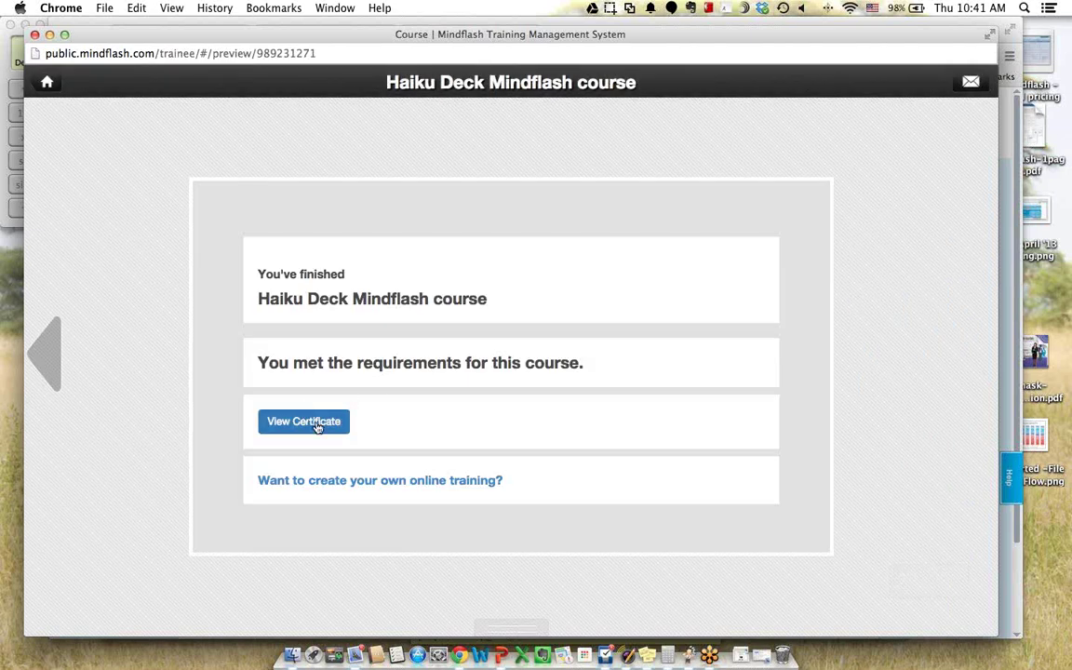
{"action": "left_click", "coordinate": [316, 425]}
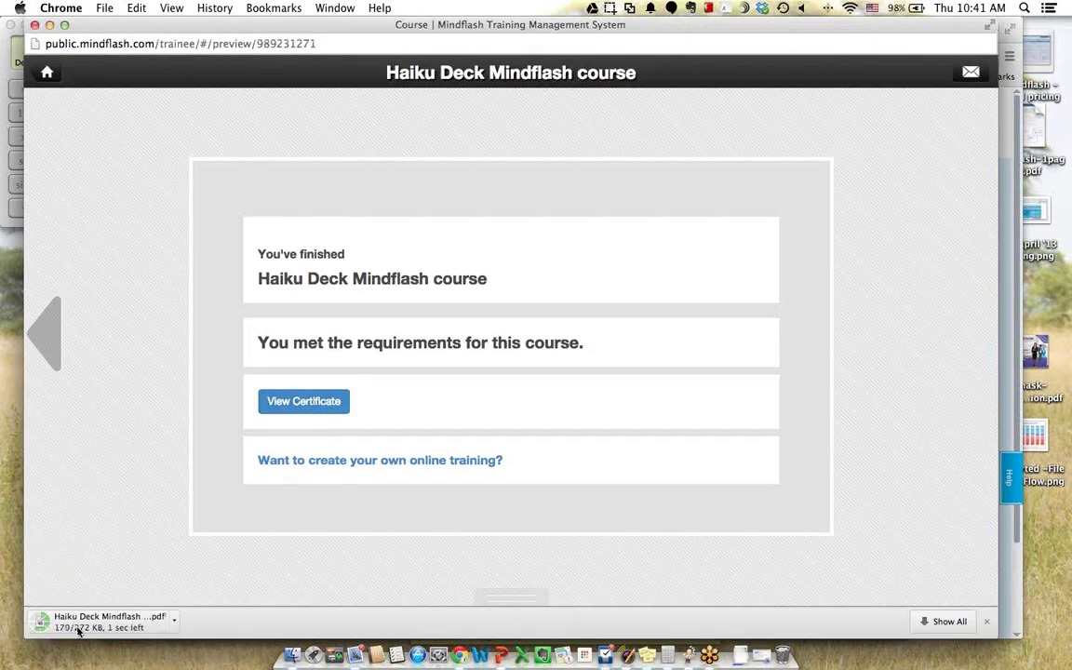
{"action": "left_click", "coordinate": [96, 623]}
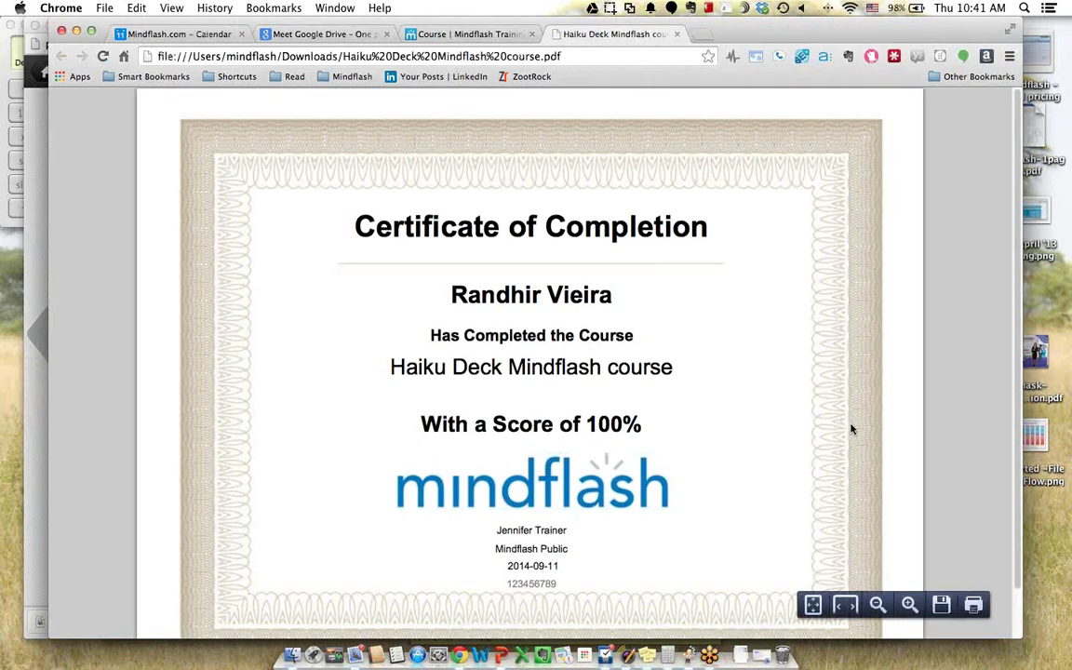
{"action": "scroll", "coordinate": [850, 429], "scroll_direction": "down", "scroll_amount": 1}
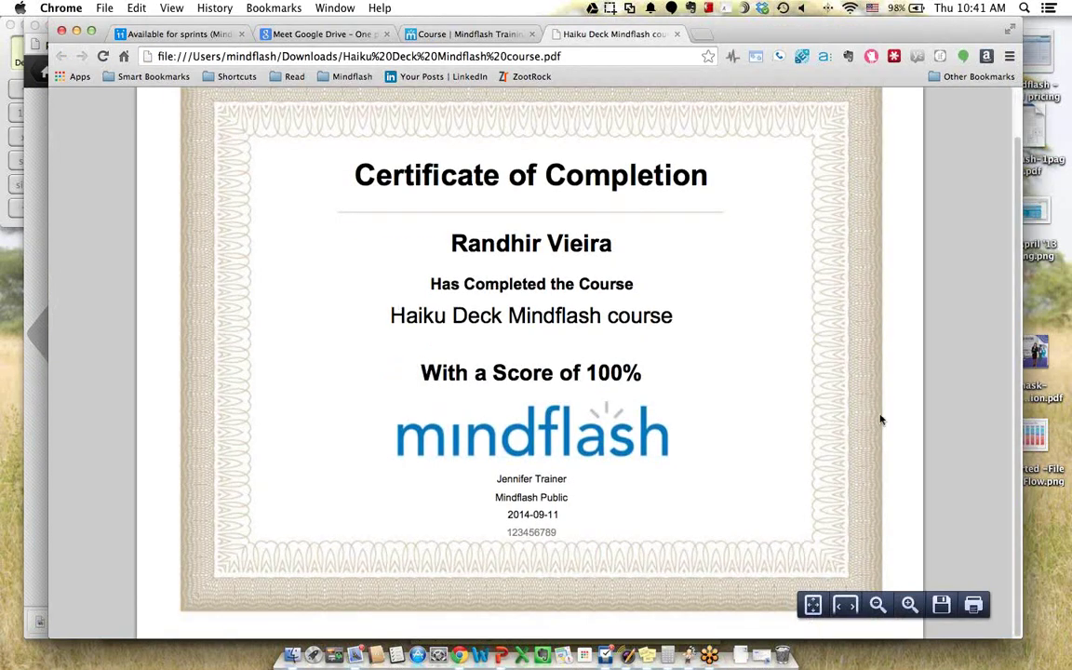
Step: Close the certificate and return to the REMEMBER slide before the quiz in the course arrangement to check the insert option after it
{"action": "key", "text": "super+w"}
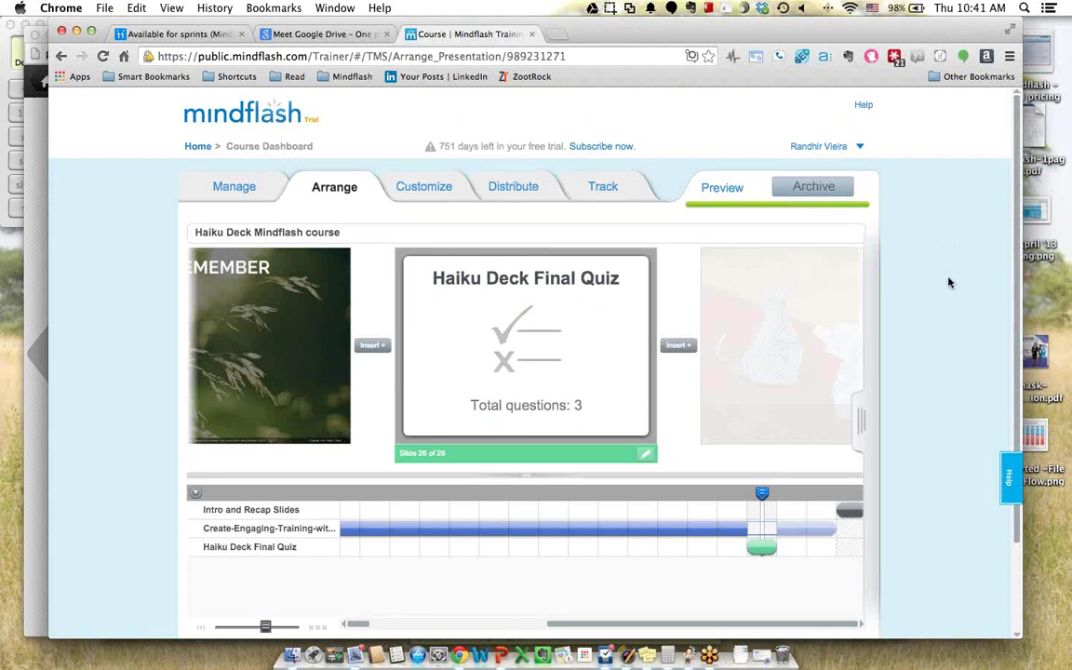
{"action": "left_click", "coordinate": [307, 353]}
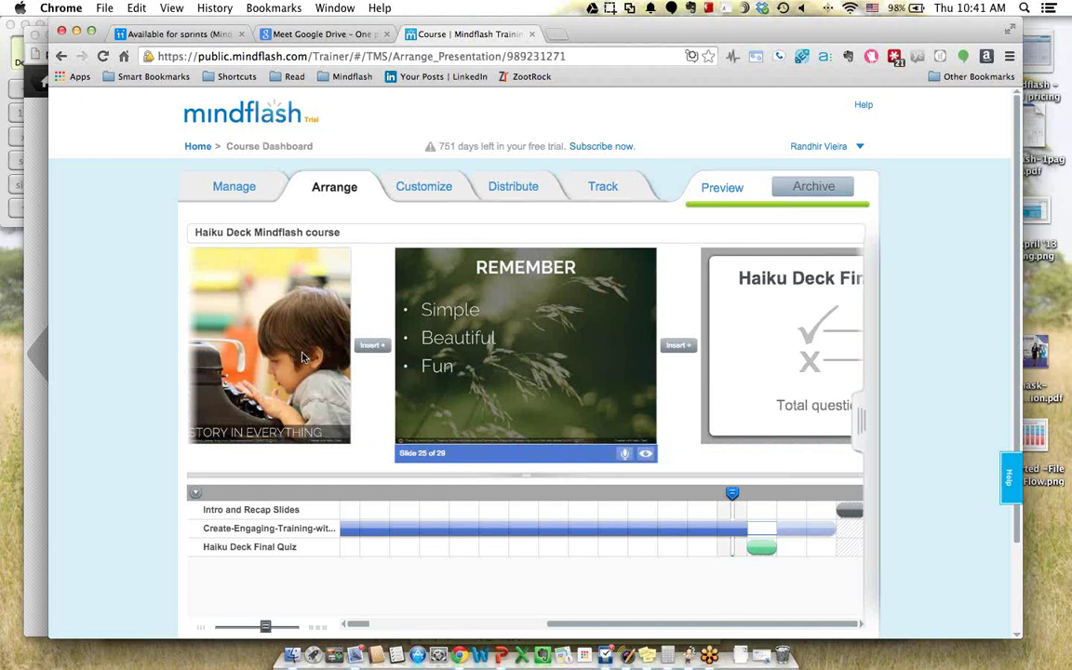
{"action": "left_click", "coordinate": [678, 345]}
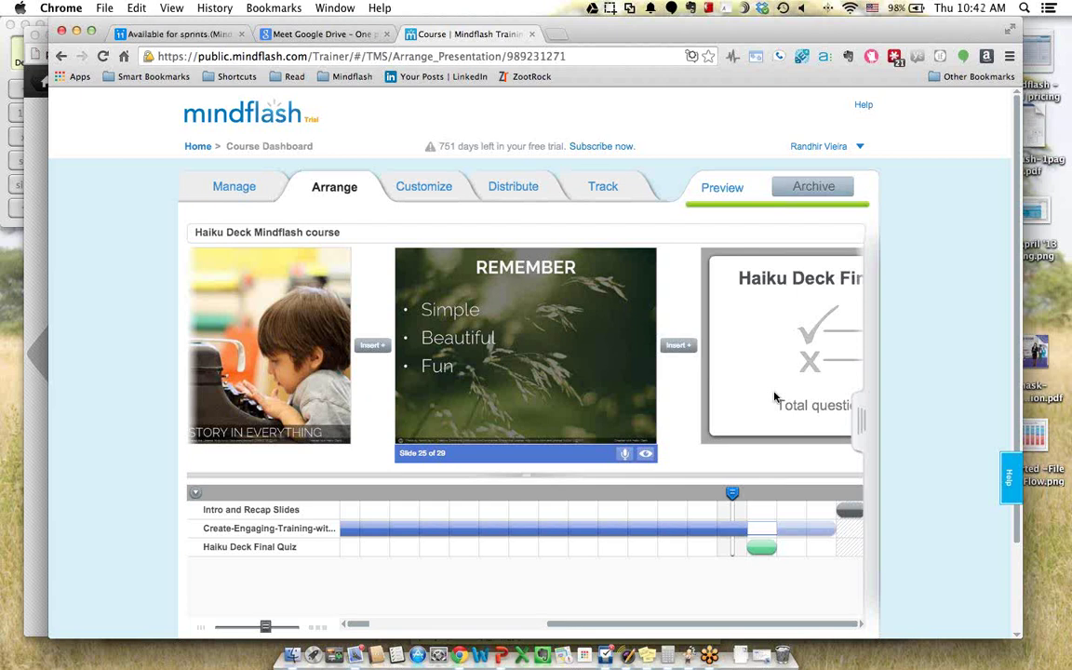
Step: Switch to the webinar presentation in PowerPoint and start the slide show from the Q&A slide
{"action": "left_click", "coordinate": [501, 659]}
{"action": "left_click", "coordinate": [168, 462]}
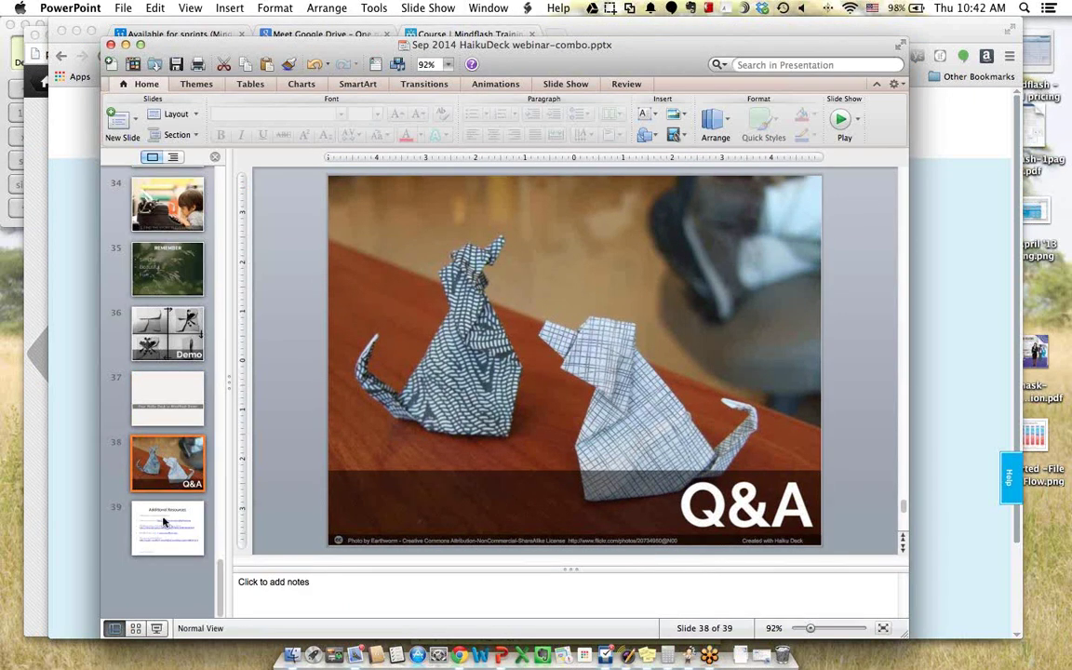
{"action": "left_click", "coordinate": [157, 629]}
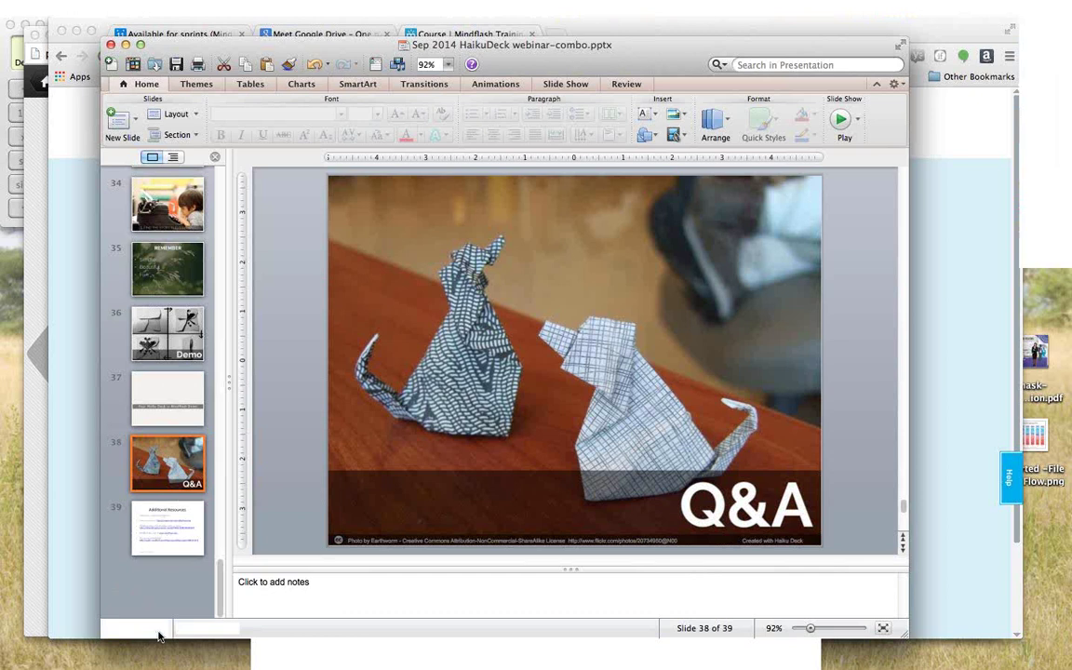
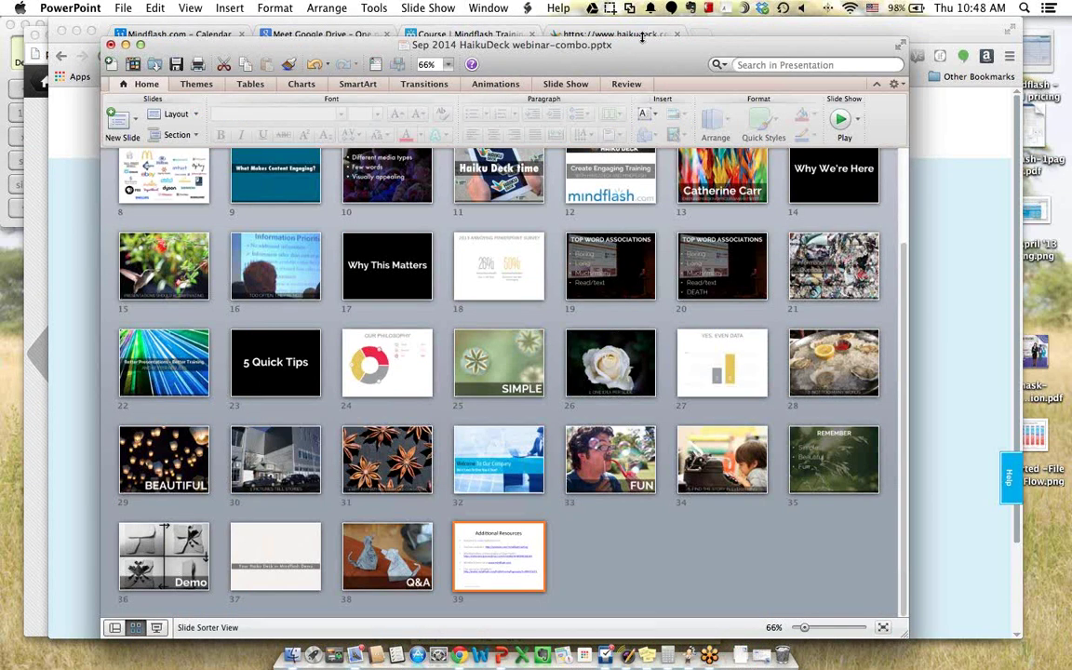
Step: Return to the Mindflash course in Chrome, move the timeline to slide 1, and show that slide and hide it again
{"action": "left_click", "coordinate": [486, 36]}
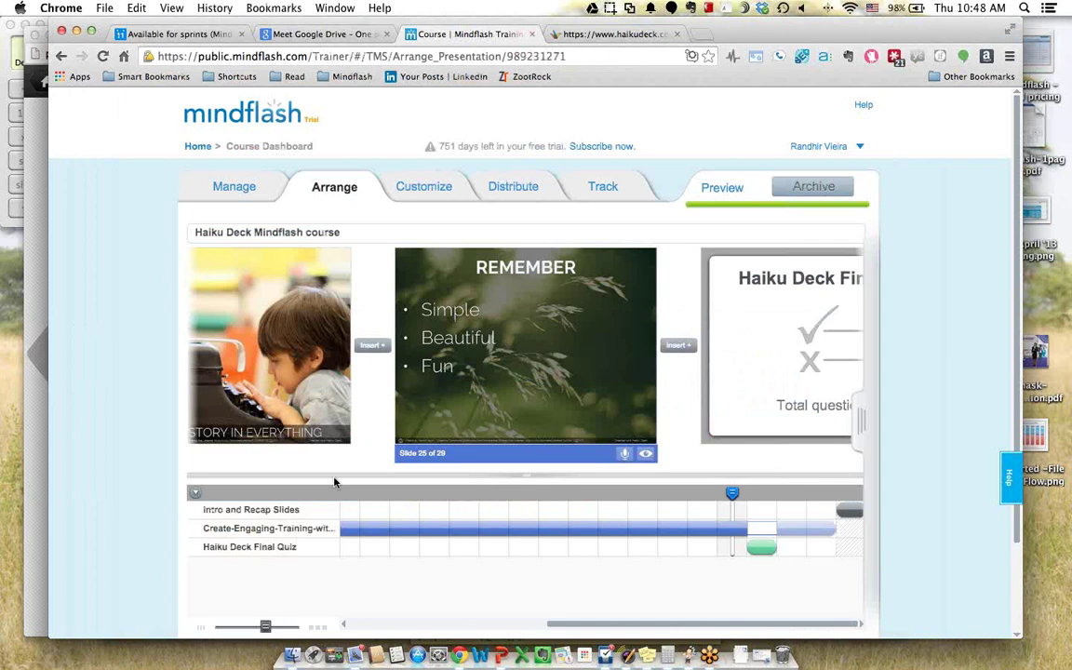
{"action": "left_click_drag", "start_coordinate": [732, 499], "coordinate": [355, 492]}
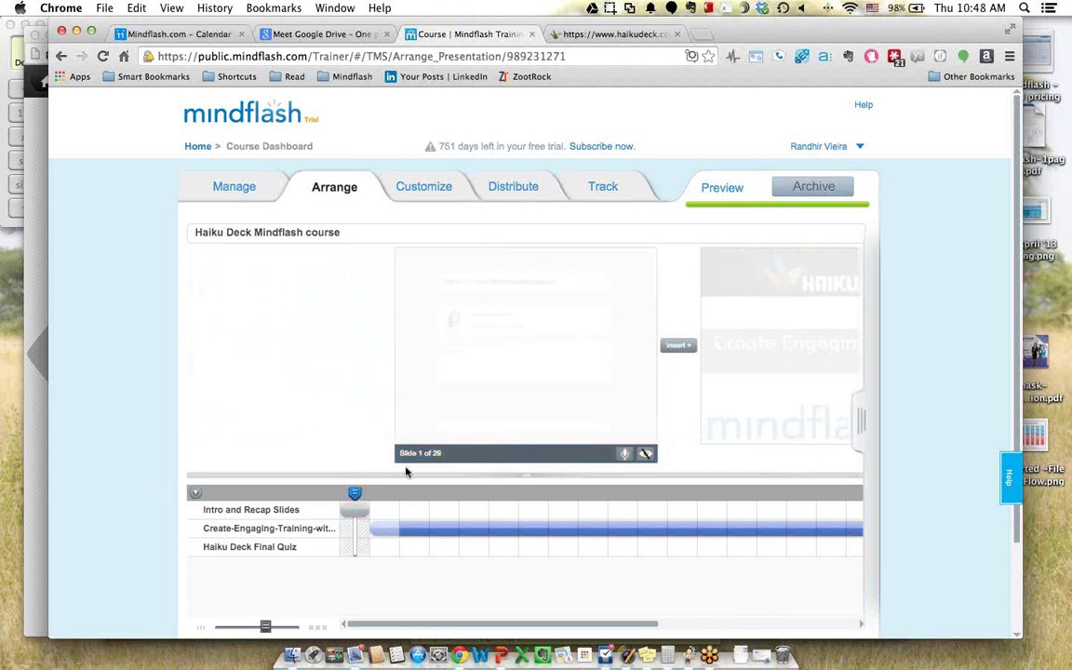
{"action": "left_click", "coordinate": [648, 458]}
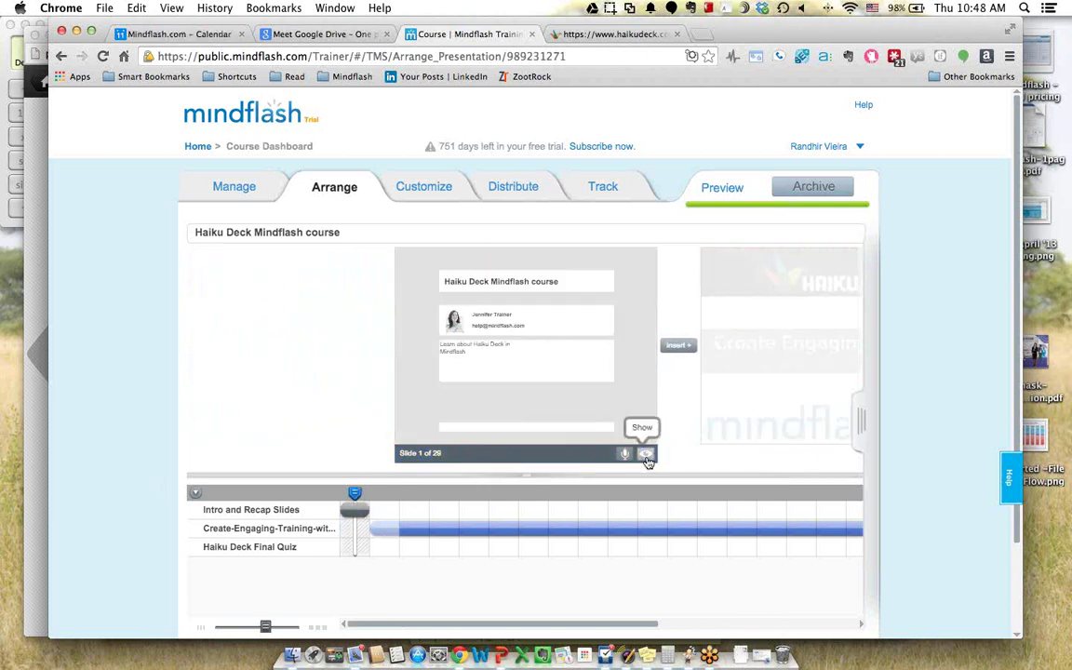
{"action": "left_click", "coordinate": [648, 458]}
Step: Go to course slide 2 and view its audio recording dialog, closing it without recording
{"action": "left_click", "coordinate": [759, 408]}
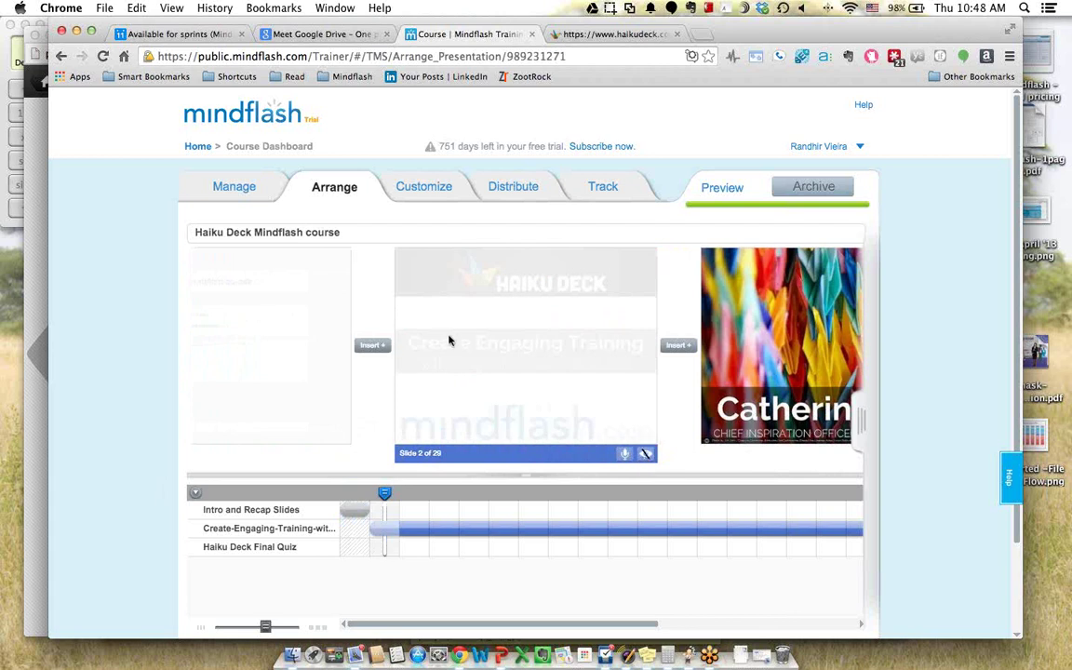
{"action": "left_click", "coordinate": [370, 347]}
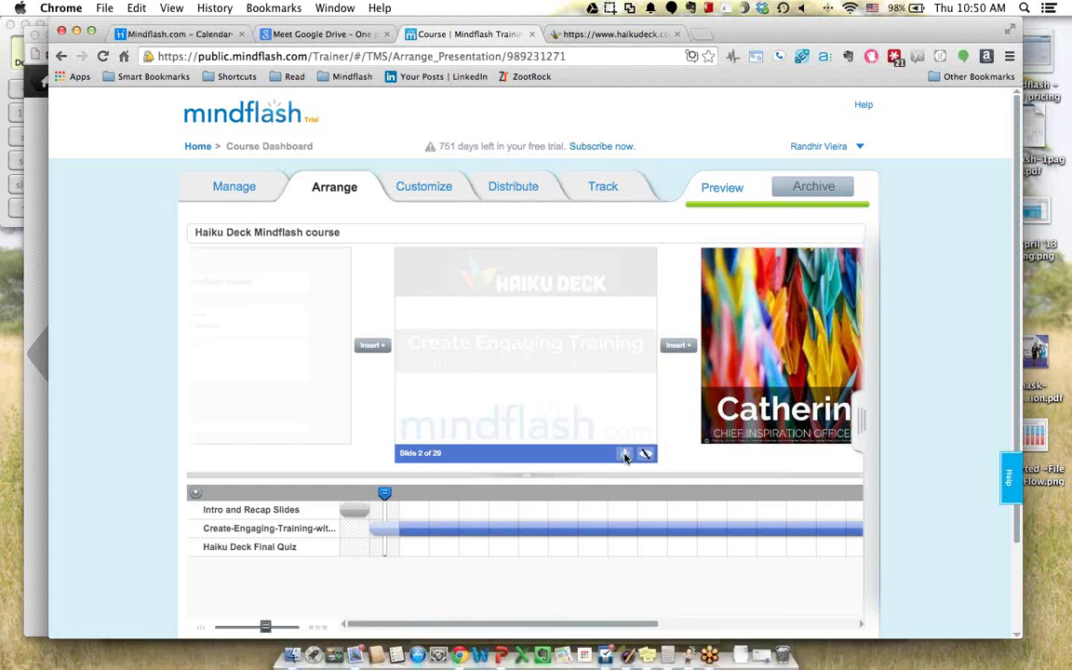
{"action": "left_click", "coordinate": [624, 454]}
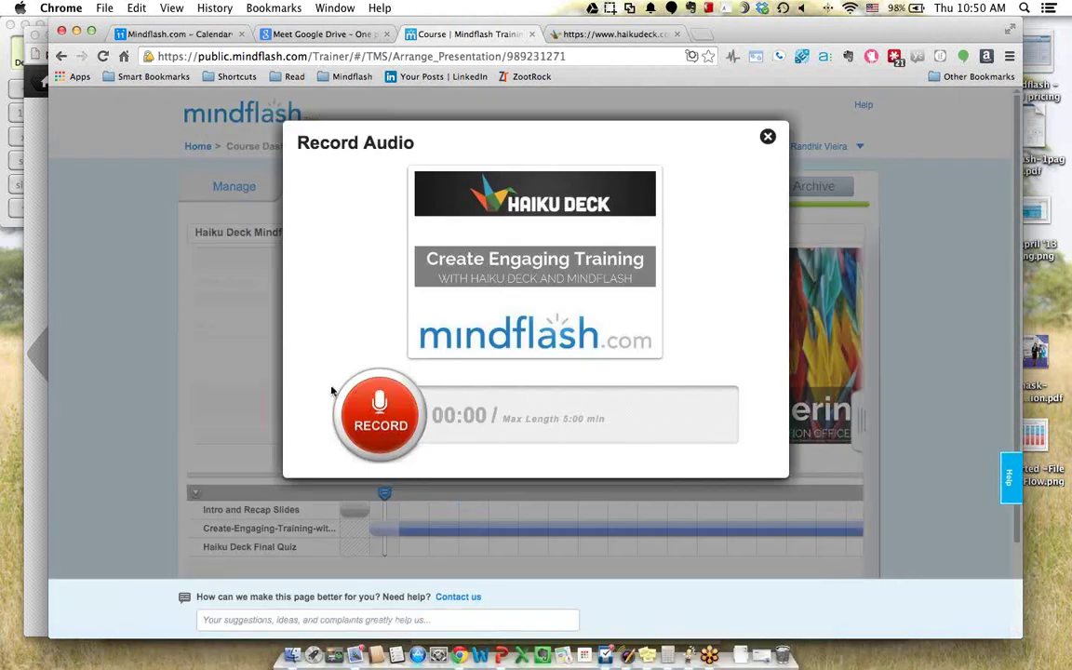
{"action": "left_click", "coordinate": [767, 139]}
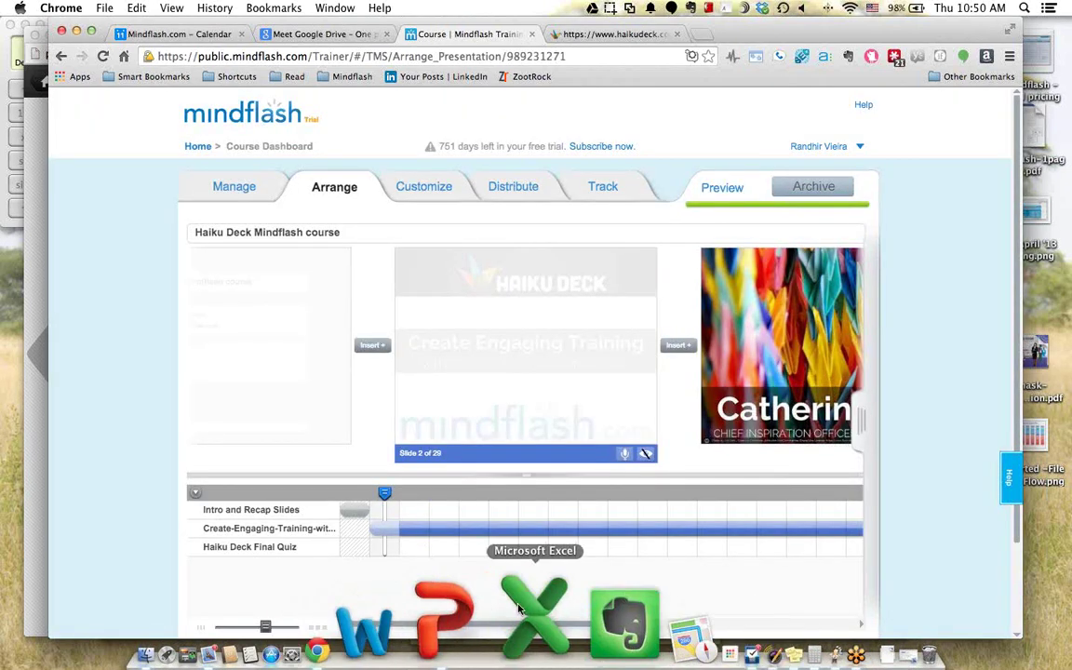
Step: Switch to PowerPoint, open the "What Makes Content Engaging?" slide with three bullets, and check the options for inserting audio and movies
{"action": "left_click", "coordinate": [501, 625]}
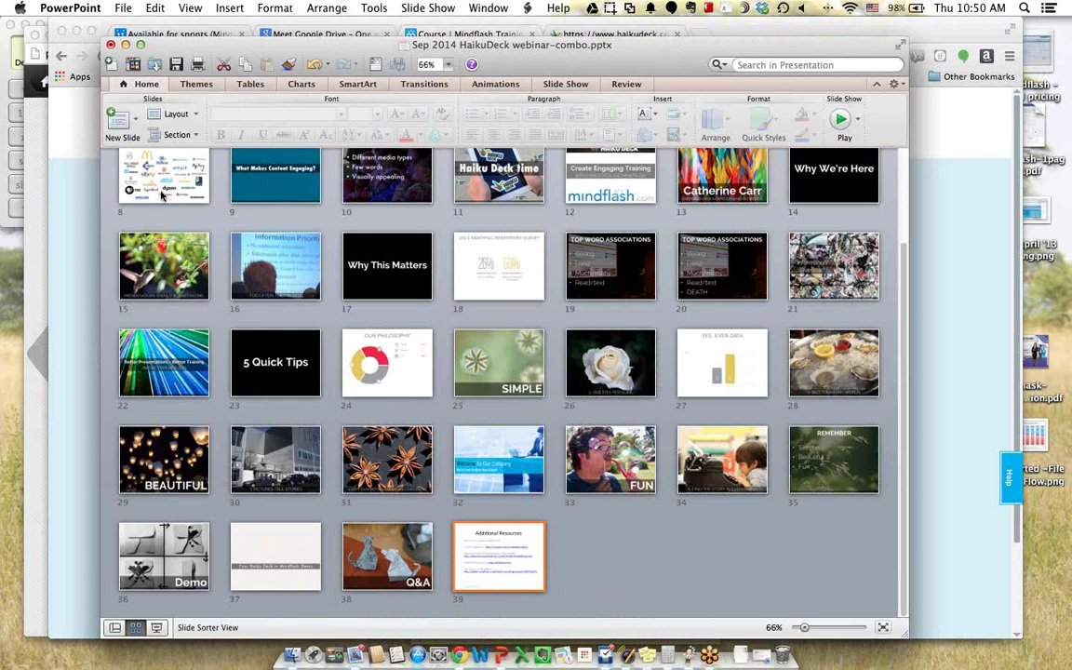
{"action": "double_click", "coordinate": [377, 177]}
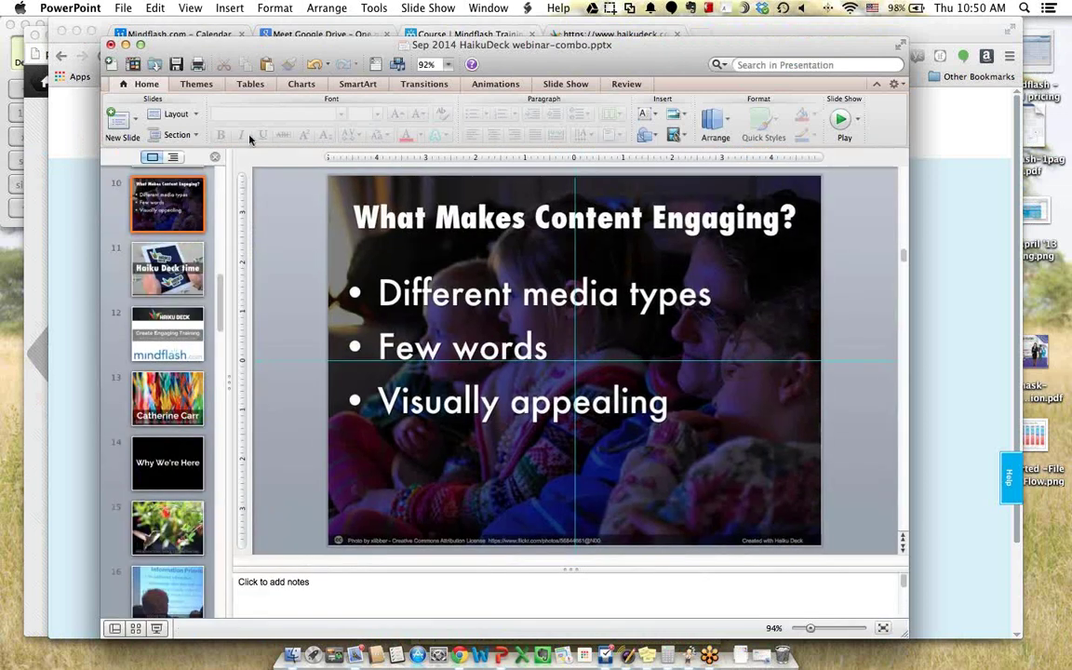
{"action": "left_click", "coordinate": [229, 7]}
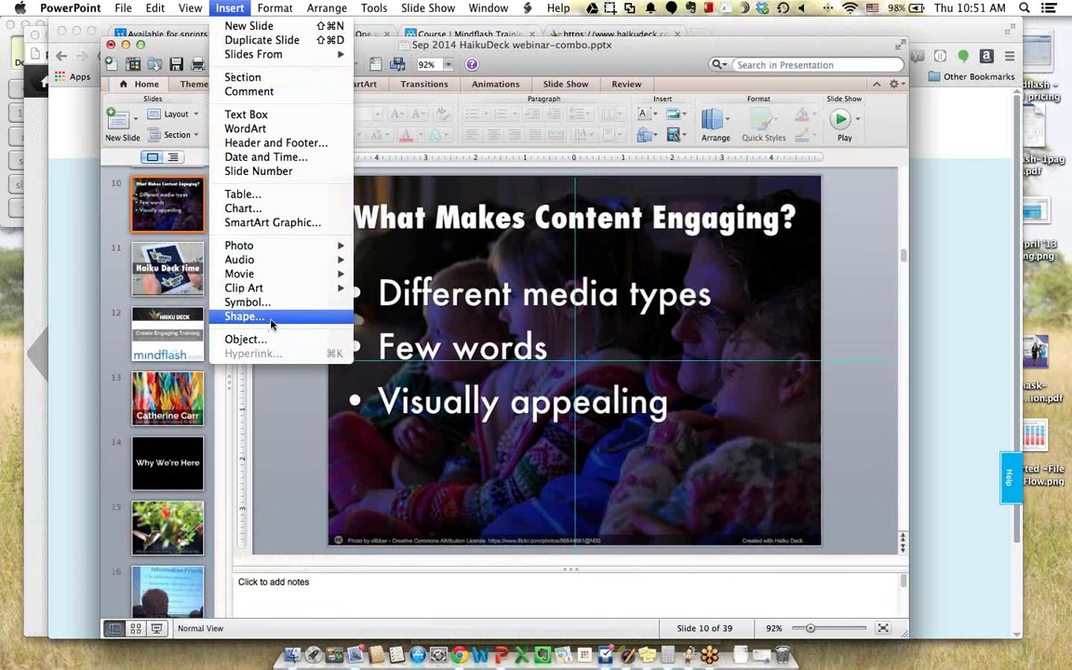
{"action": "mouse_move", "coordinate": [286, 267]}
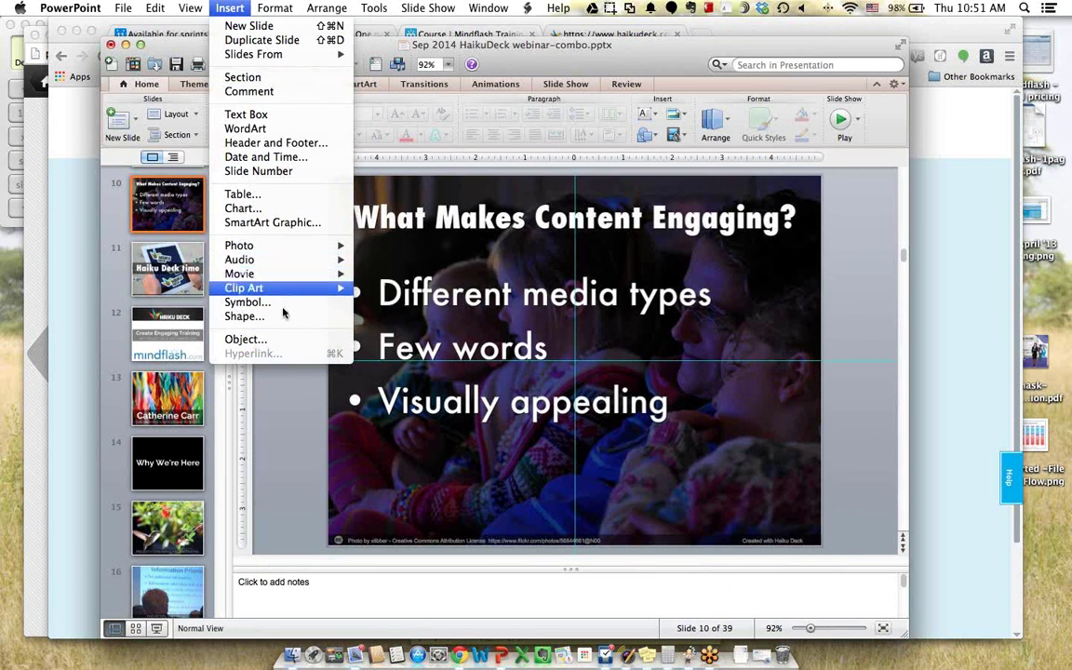
{"action": "left_click", "coordinate": [270, 438]}
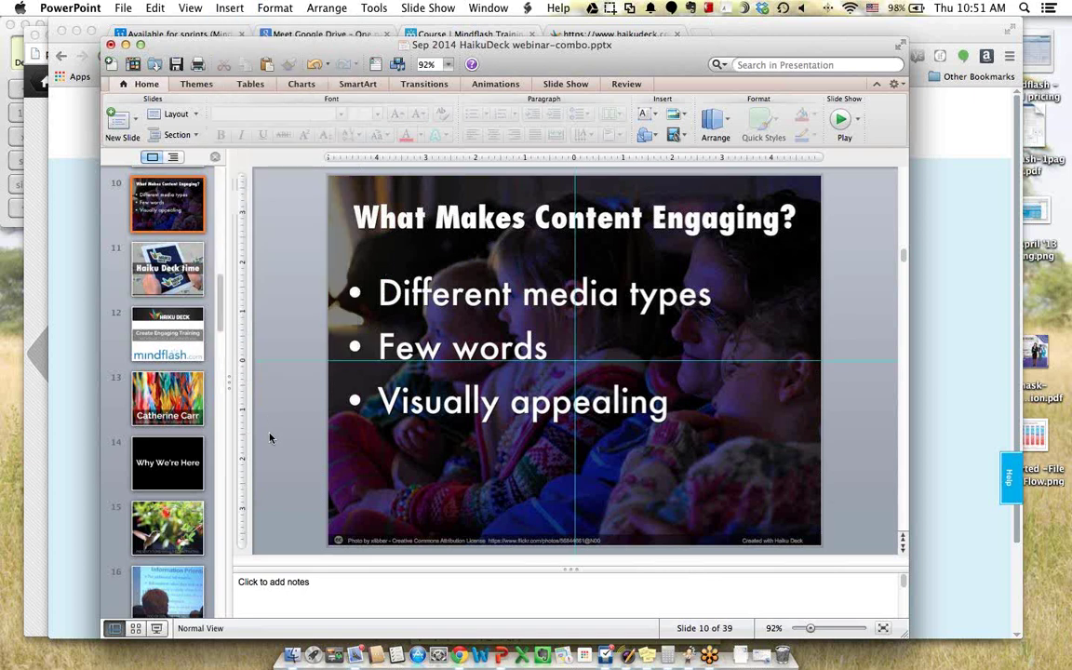